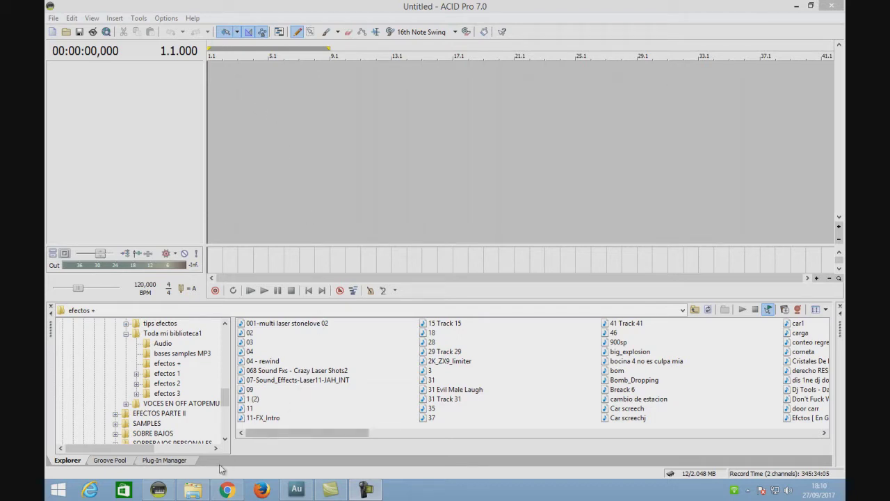
# - Switch to File Explorer and open the STUDIOS-JC-PRO (E:) drive
pyautogui.moveTo(198, 496)
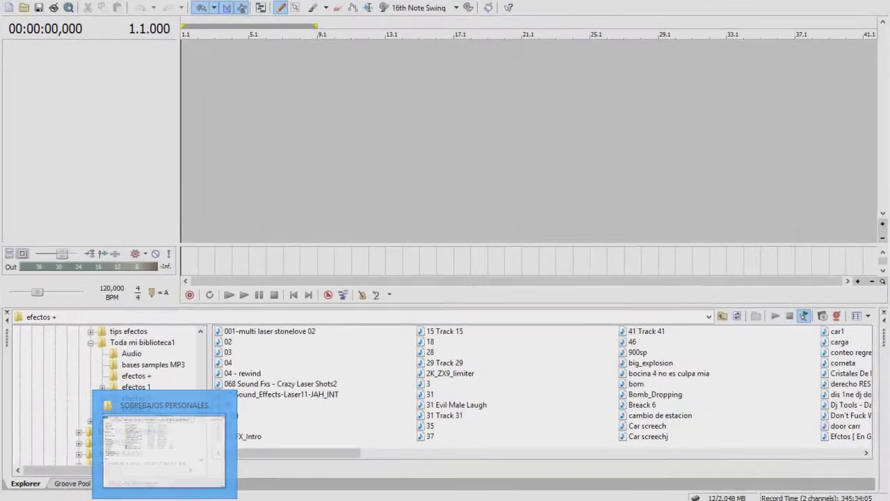
pyautogui.click(208, 424)
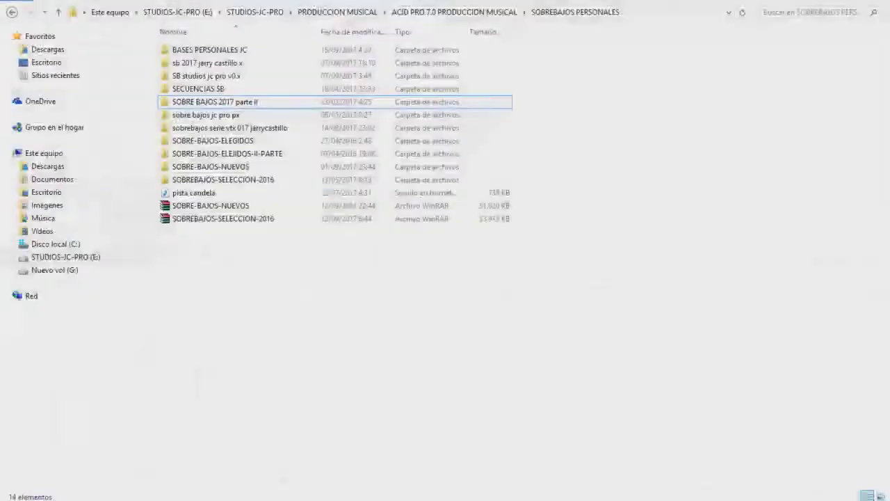
pyautogui.click(65, 258)
pyautogui.click(212, 120)
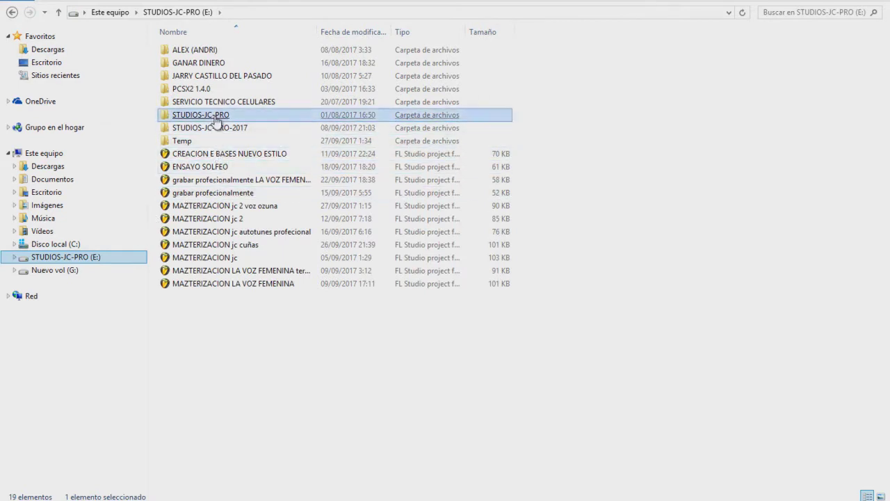
pyautogui.click(214, 134)
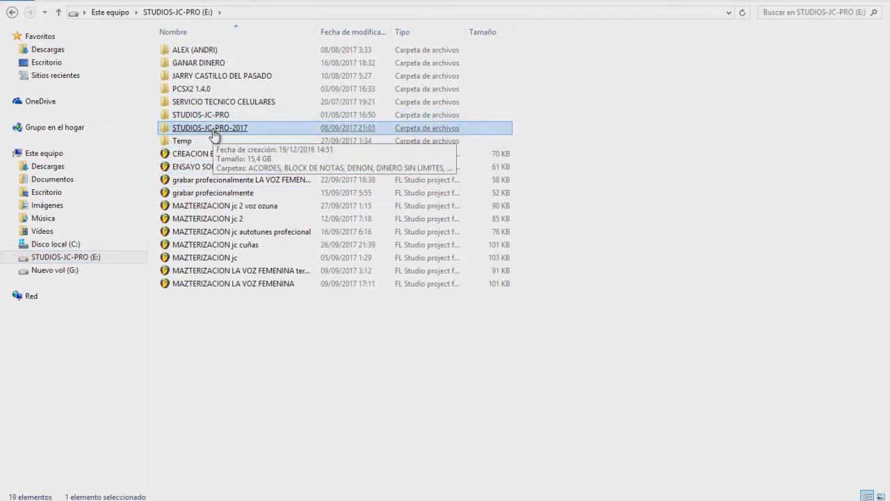
pyautogui.doubleClick(214, 134)
pyautogui.click(209, 206)
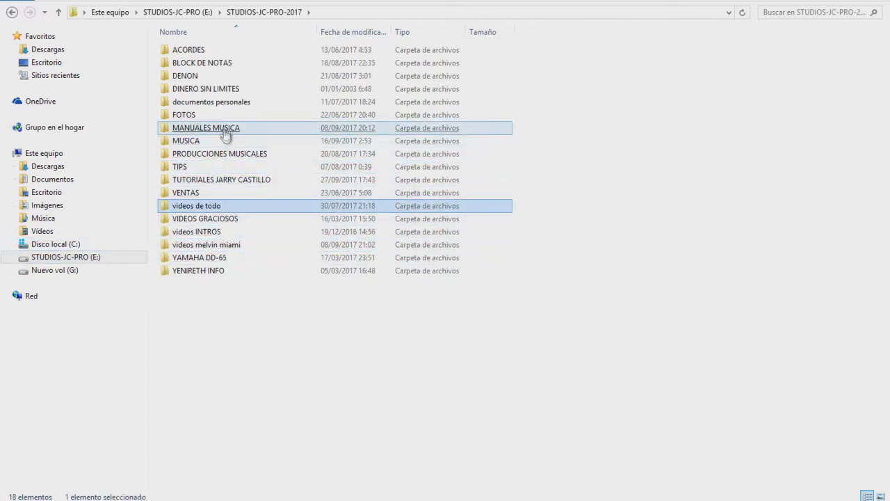
pyautogui.click(215, 77)
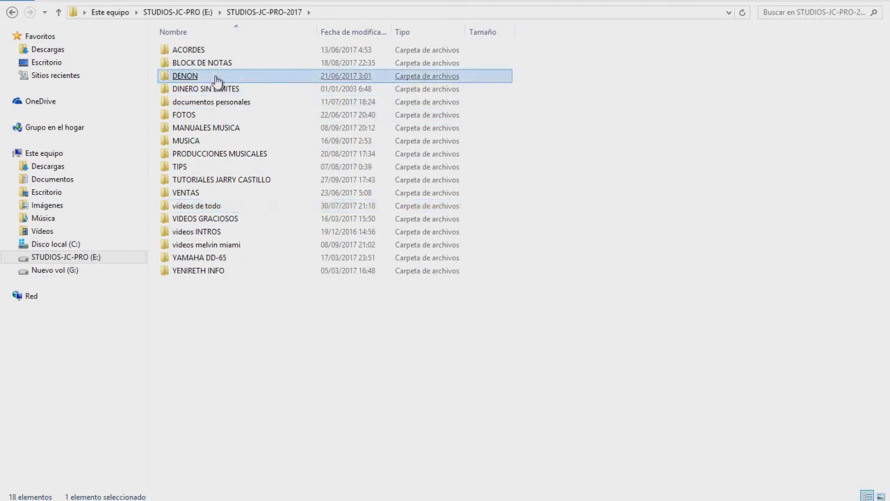
pyautogui.click(209, 158)
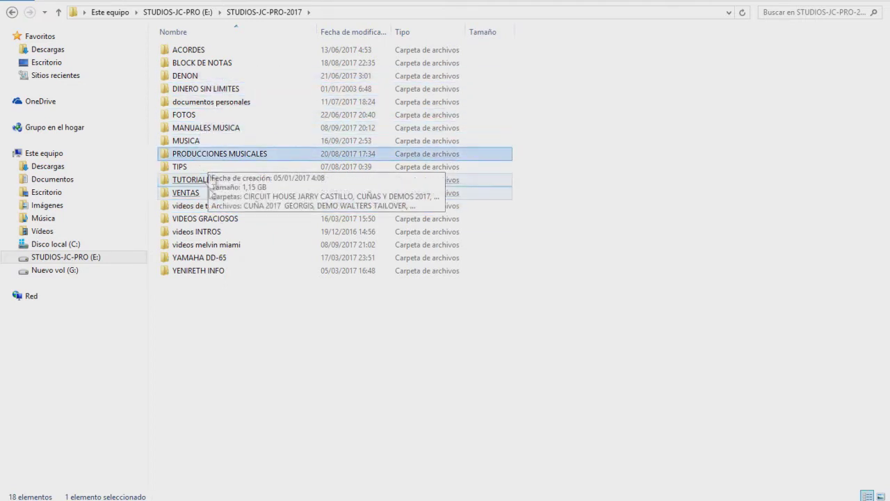
pyautogui.click(60, 258)
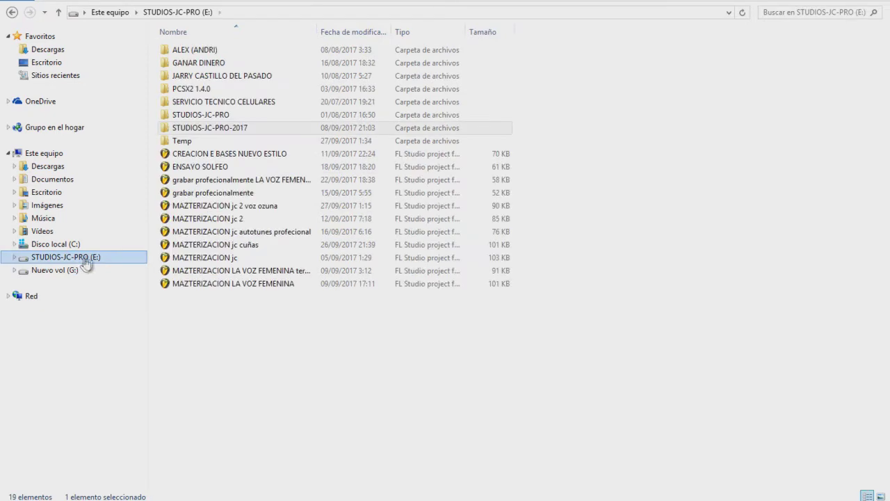
# - Open the "tutorial numero 1" folder inside the tutorials folder of STUDIOS-JC-PRO-2017
pyautogui.doubleClick(235, 143)
pyautogui.click(233, 129)
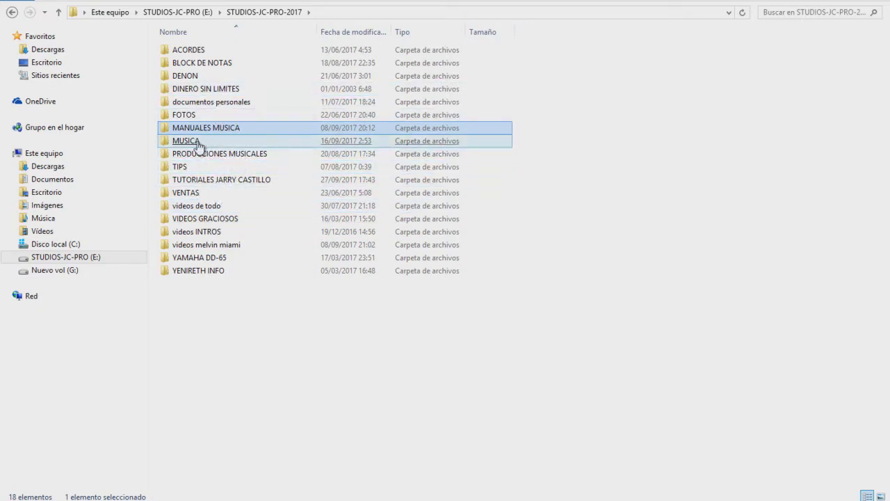
pyautogui.doubleClick(226, 154)
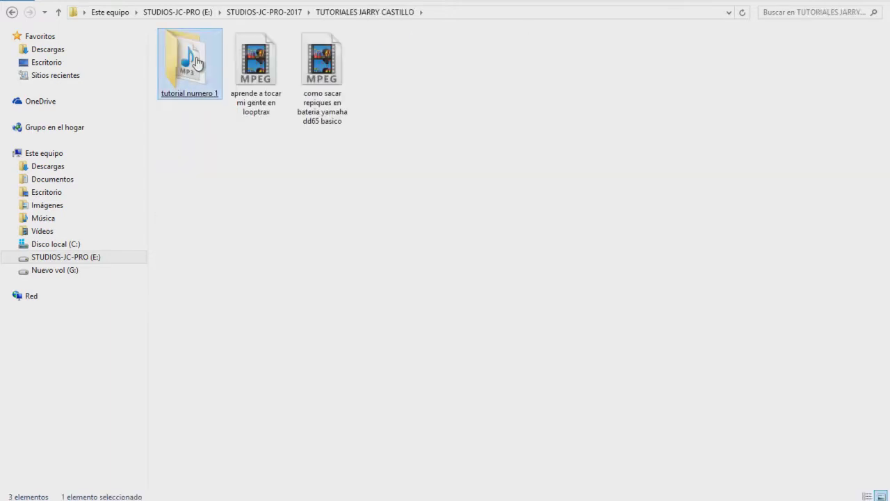
pyautogui.doubleClick(189, 62)
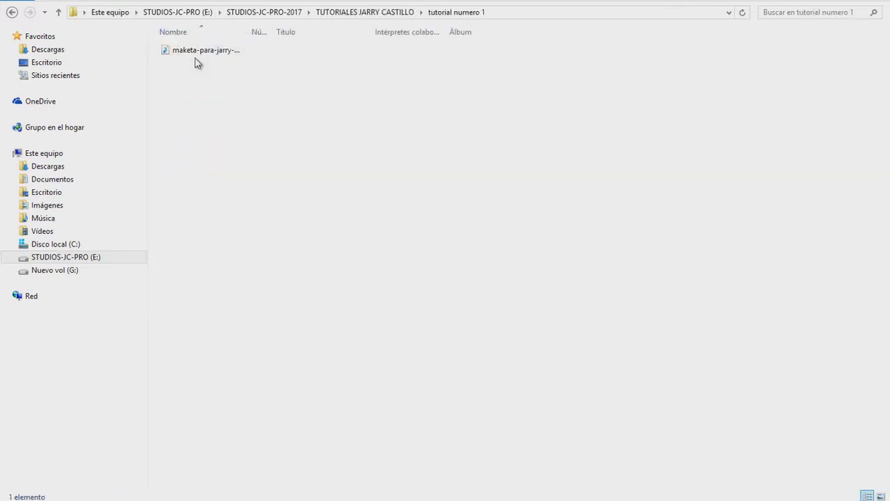
# - Add the maketa MP3 to the ACID Pro timeline as a new track starting near measure 4, declining the automatic beatmapping
pyautogui.click(178, 53)
pyautogui.moveTo(187, 54); pyautogui.dragTo(226, 122)
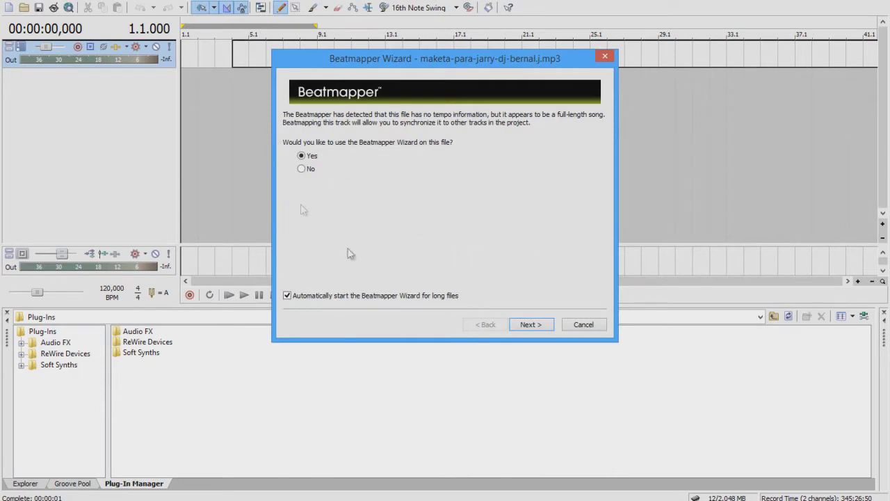
pyautogui.click(587, 325)
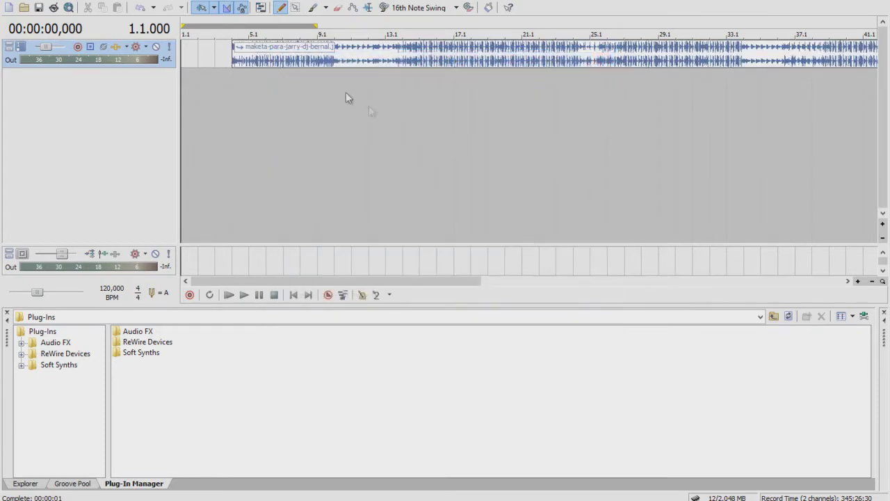
pyautogui.click(303, 53)
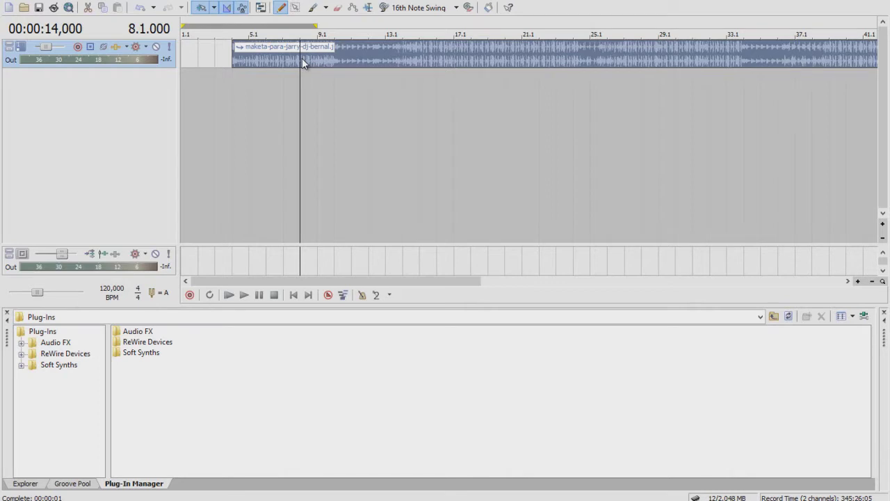
pyautogui.moveTo(302, 58); pyautogui.dragTo(300, 102)
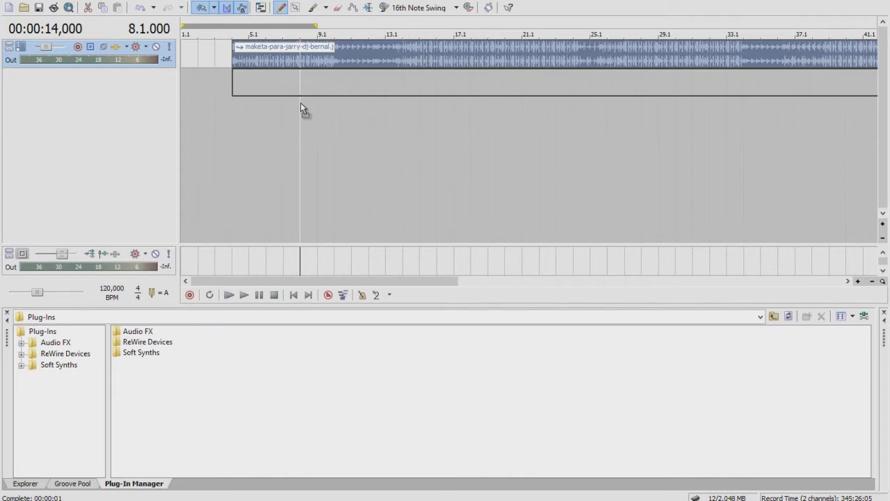
pyautogui.moveTo(300, 102); pyautogui.dragTo(300, 65)
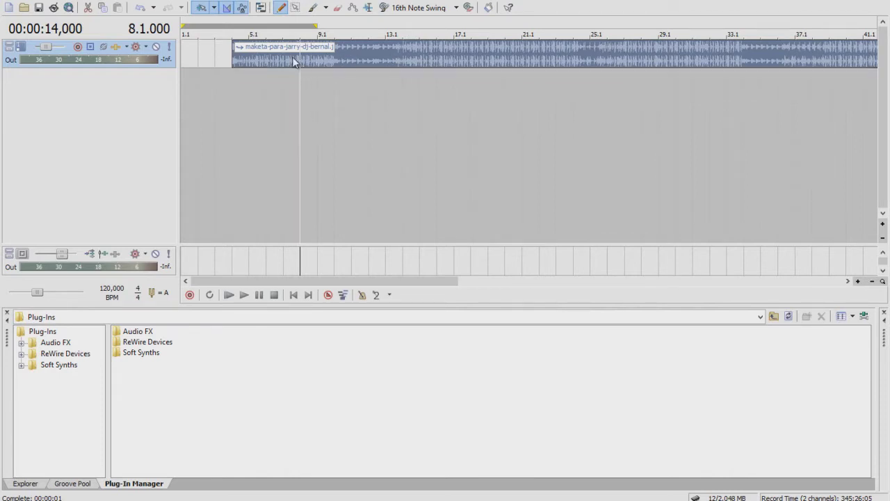
# - Open the clip properties of the maketa event and set its ACID type to Beatmapped
pyautogui.rightClick(292, 61)
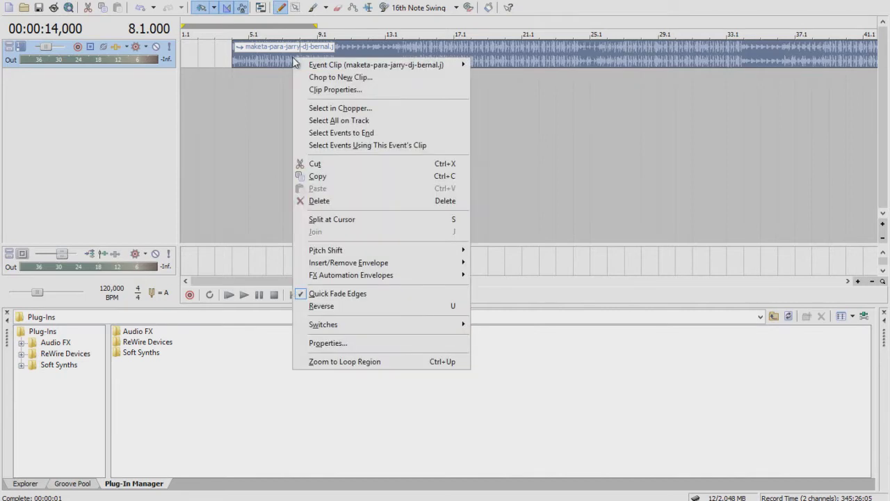
pyautogui.click(341, 91)
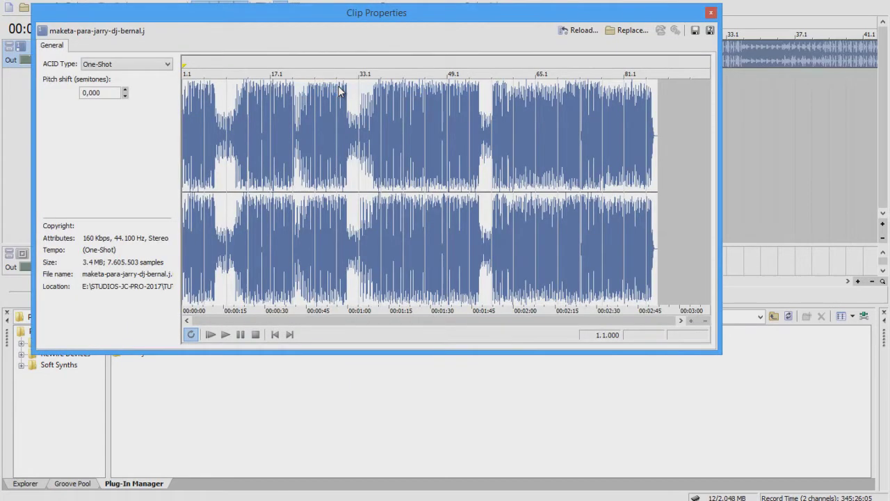
pyautogui.click(153, 64)
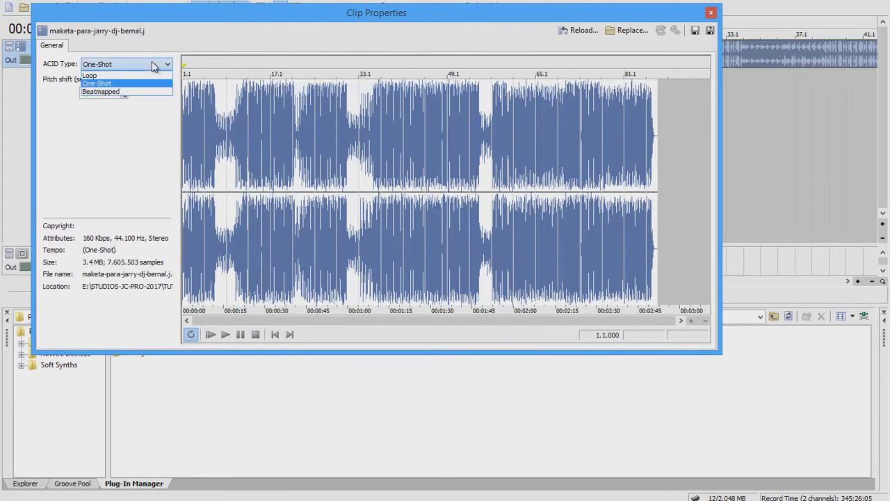
pyautogui.click(131, 91)
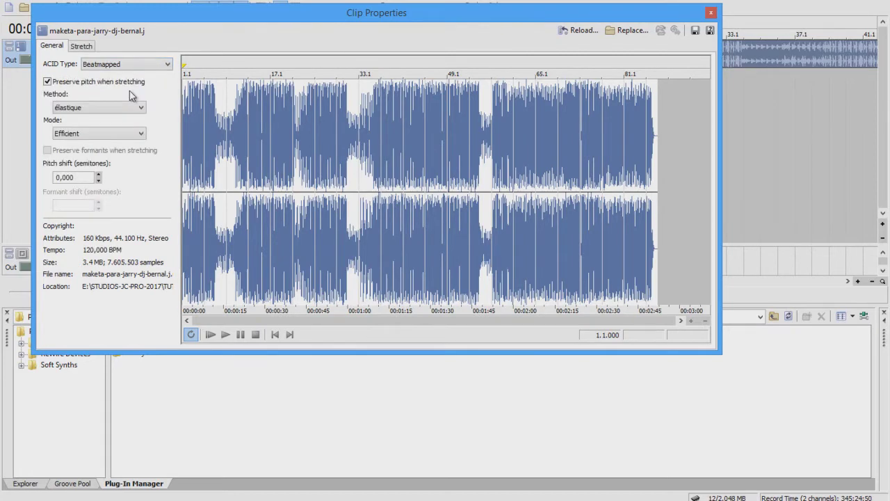
# - Start the Beatmapper Wizard from the clip's stretch settings and accept the detected first downbeat
pyautogui.click(85, 46)
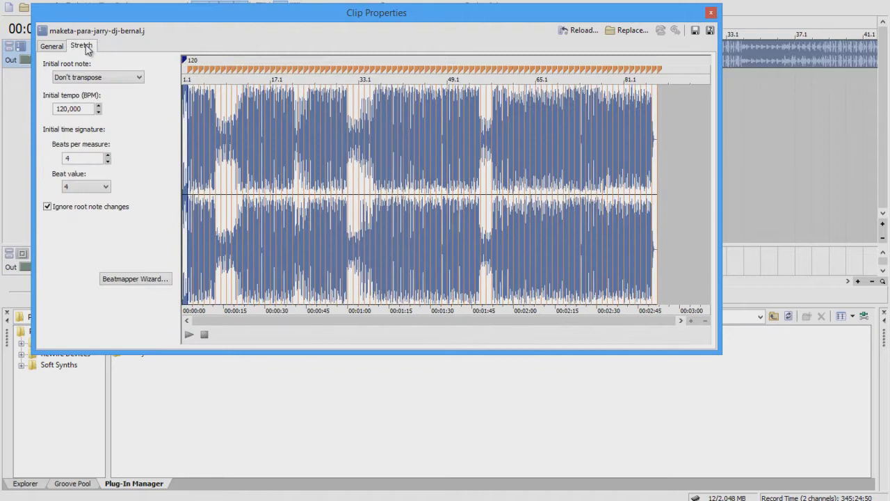
pyautogui.click(138, 282)
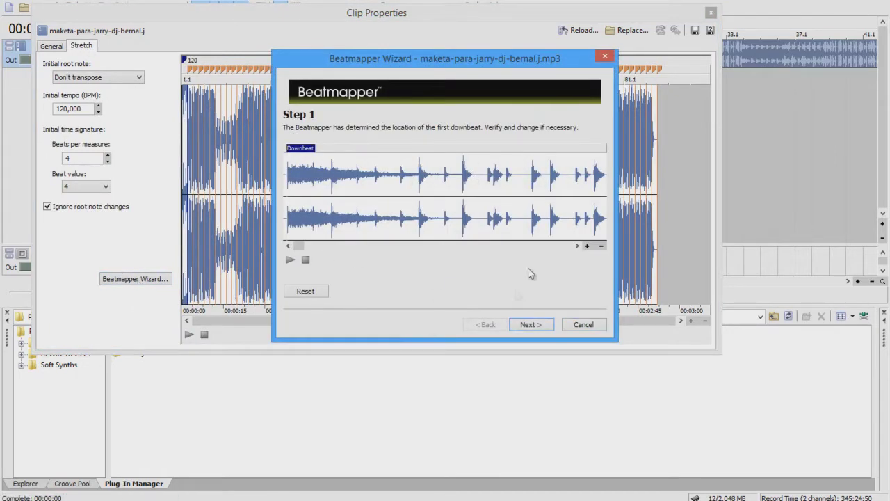
pyautogui.click(530, 325)
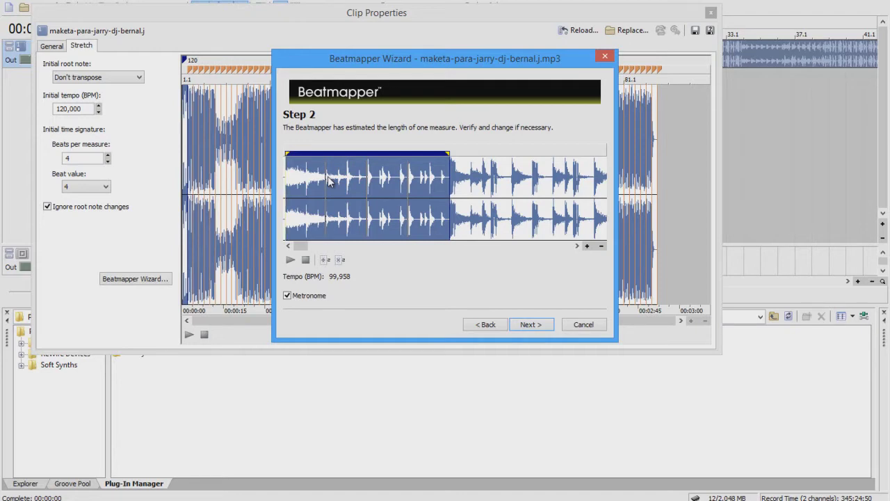
# - Play the estimated measure and move the measure region one measure further into the song
pyautogui.scroll(-1, 327, 176)
pyautogui.scroll(-1, 328, 176)
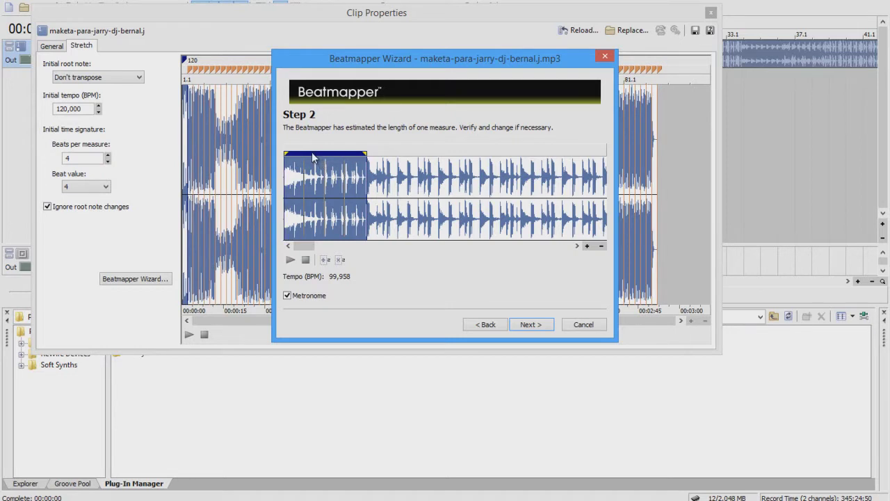
pyautogui.press('space')
pyautogui.moveTo(311, 152); pyautogui.dragTo(401, 179)
pyautogui.press('space')
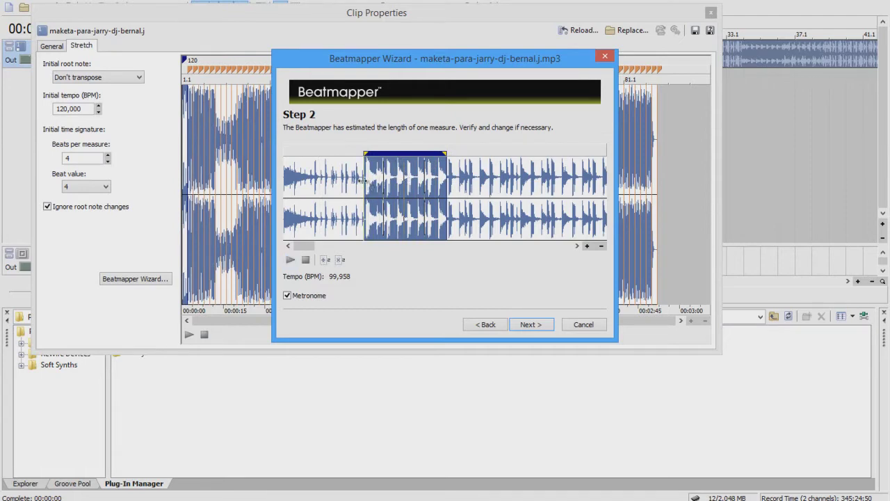
# - Align the start of the measure region precisely with the attack of its first beat
pyautogui.scroll(2, 427, 191)
pyautogui.moveTo(458, 194); pyautogui.dragTo(513, 190)
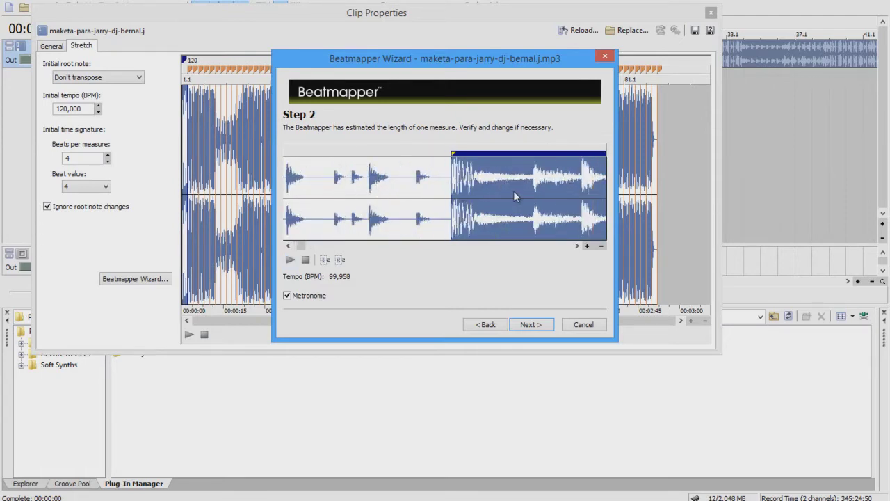
pyautogui.scroll(5, 456, 190)
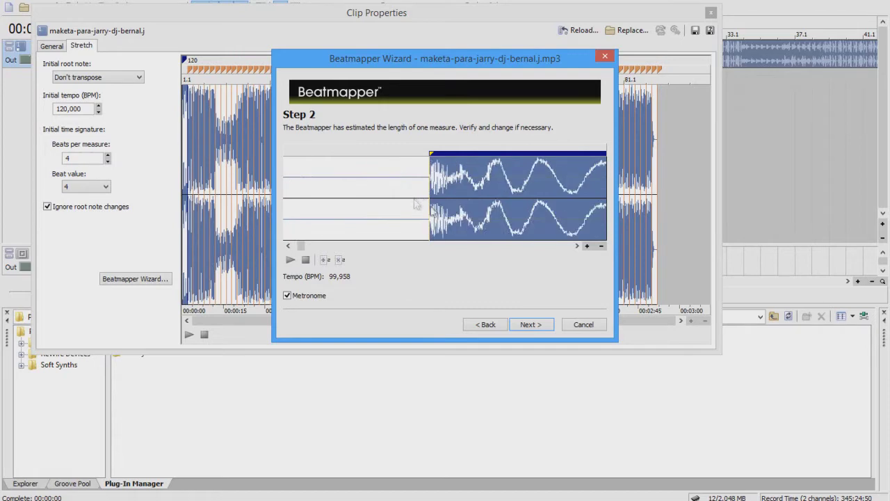
pyautogui.scroll(-6, 421, 206)
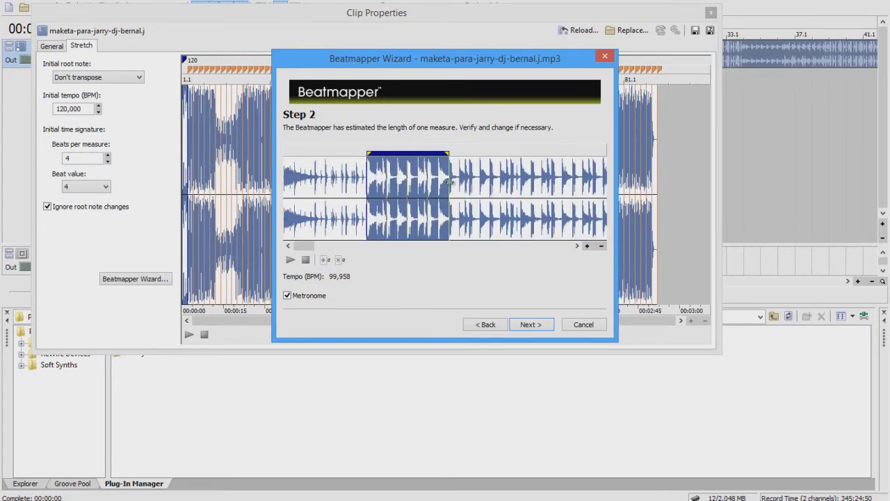
# - Pull the end of the measure region back to the exact start of the next downbeat, for a tempo of 99,993 BPM
pyautogui.scroll(5, 415, 192)
pyautogui.scroll(-3, 414, 192)
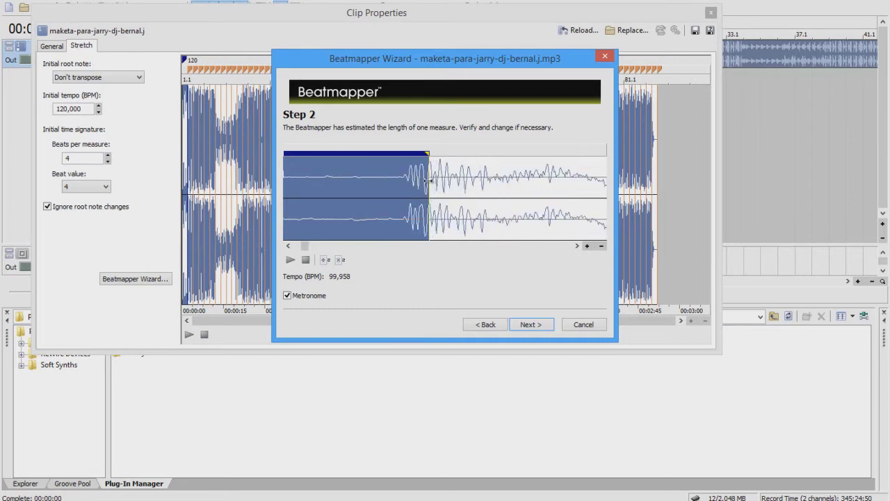
pyautogui.moveTo(429, 187); pyautogui.dragTo(407, 186)
pyautogui.scroll(-5, 491, 206)
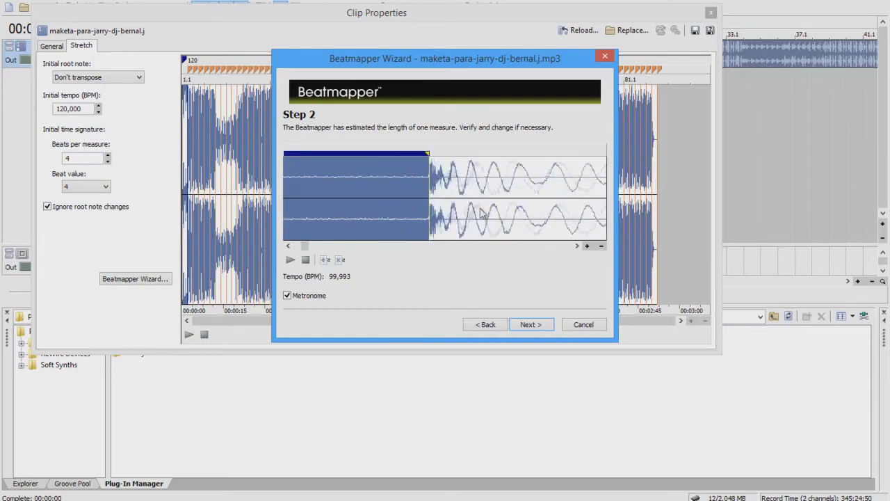
# - Listen to the looped measure with the metronome on, off and on again to check the beat alignment
pyautogui.press('space')
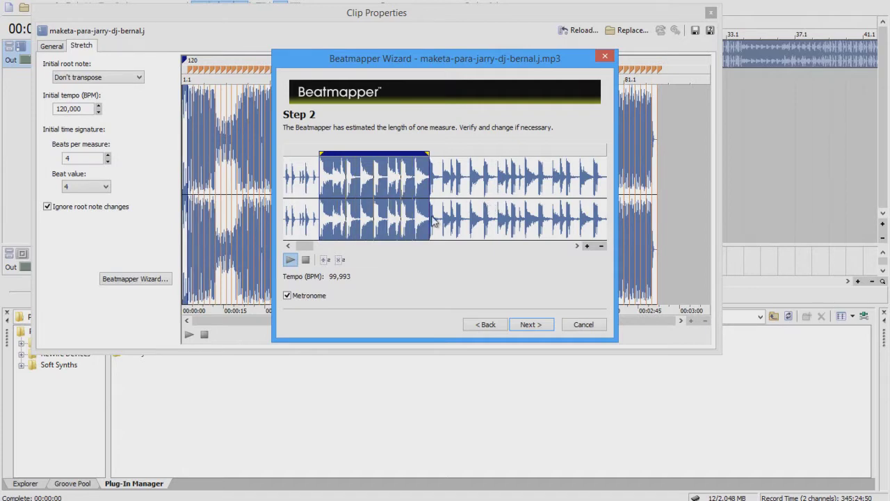
pyautogui.press('space')
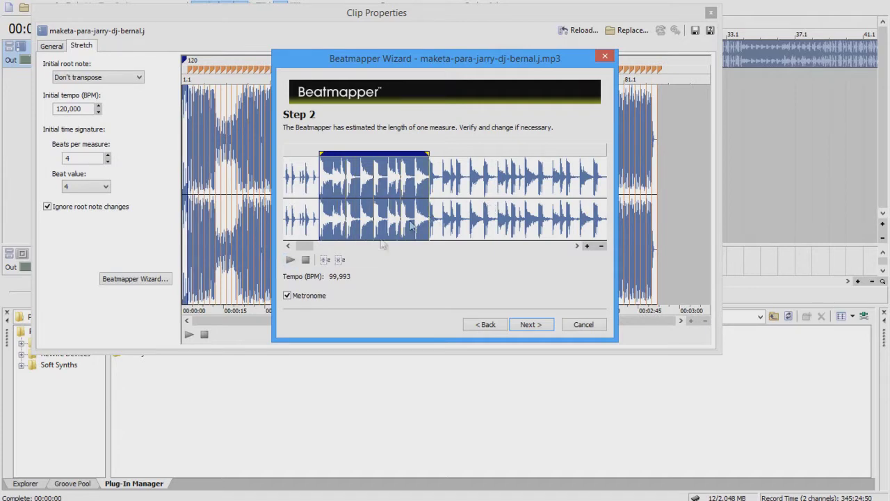
pyautogui.click(287, 296)
pyautogui.press('space')
pyautogui.click(290, 260)
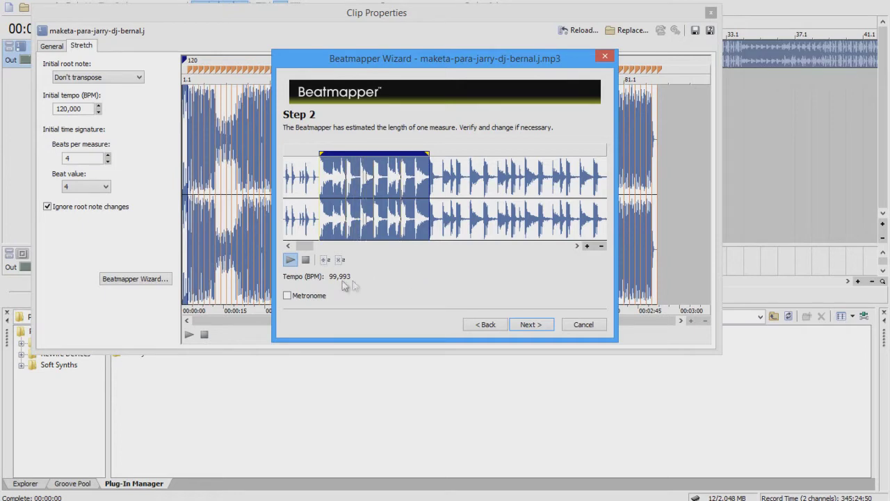
pyautogui.click(288, 296)
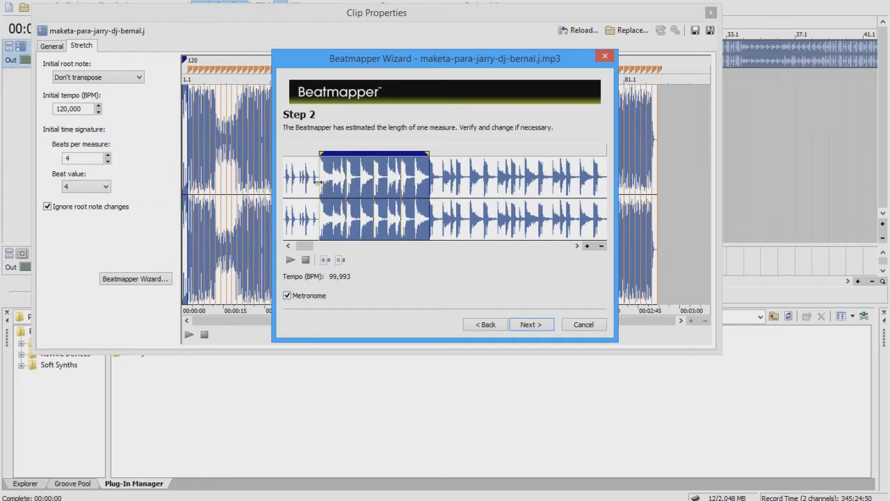
pyautogui.press('space')
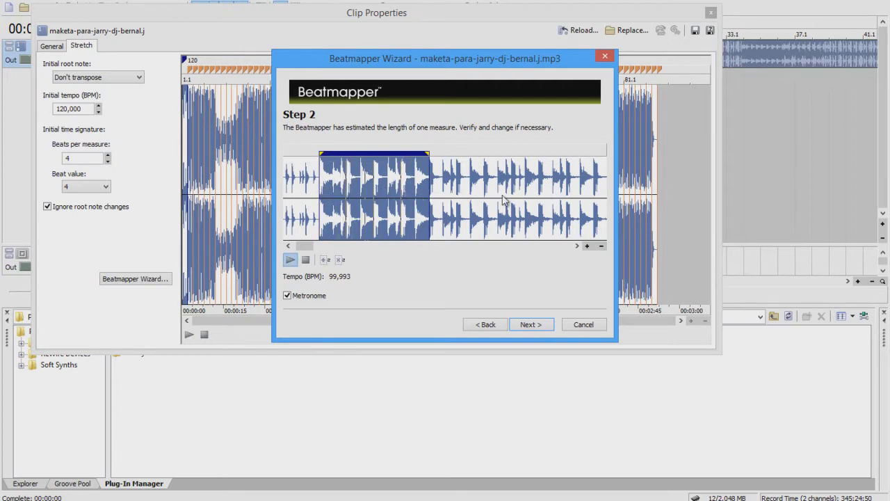
# - Stop playback, complete the Beatmapper Wizard without changing the project tempo, and close the clip properties
pyautogui.press('space')
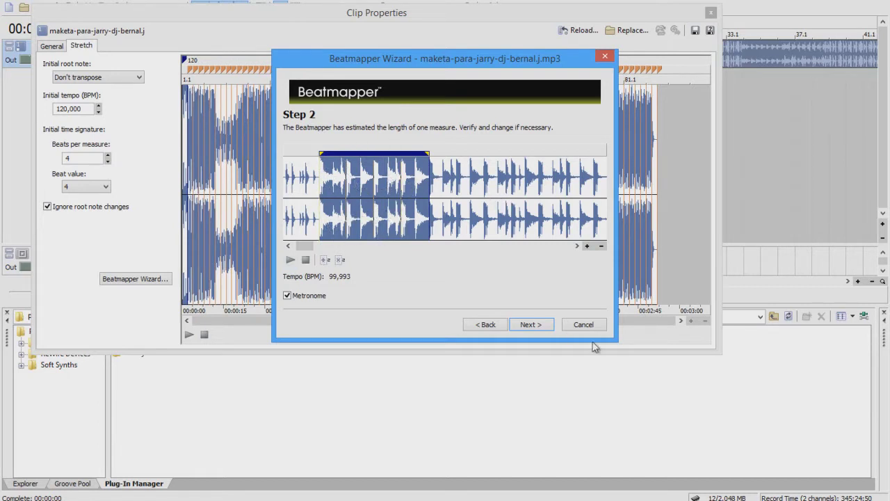
pyautogui.click(530, 325)
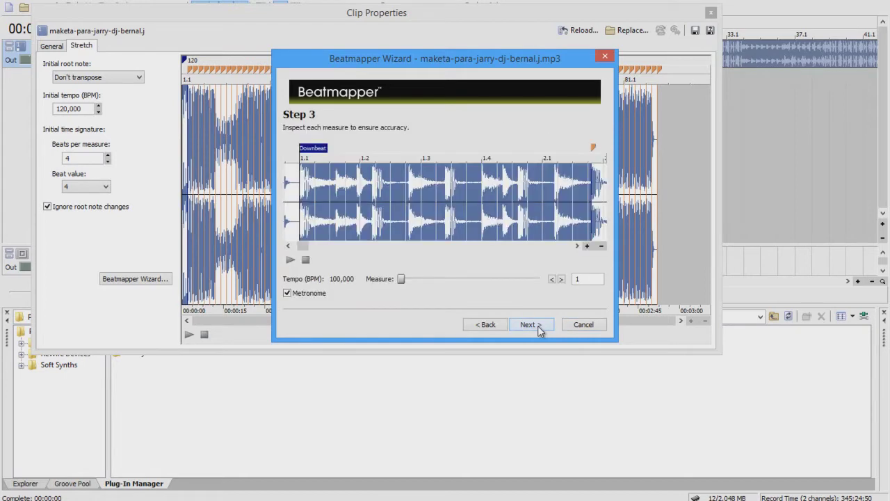
pyautogui.click(530, 325)
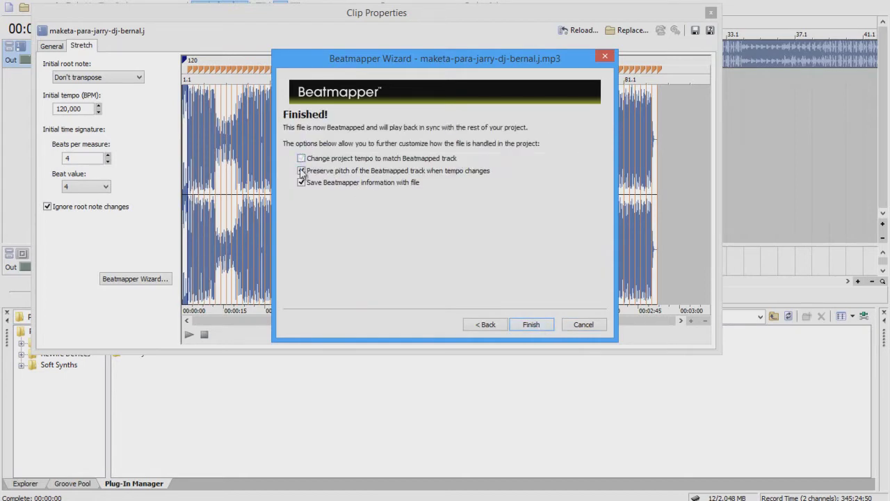
pyautogui.click(530, 324)
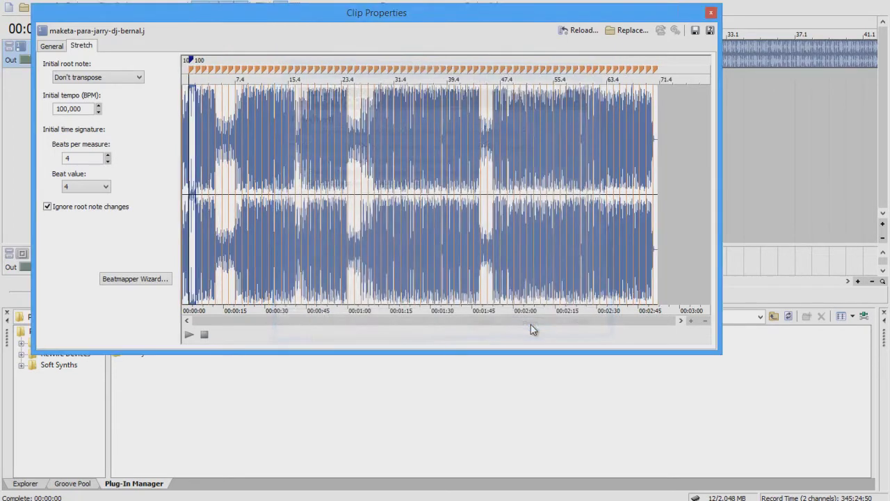
pyautogui.click(711, 14)
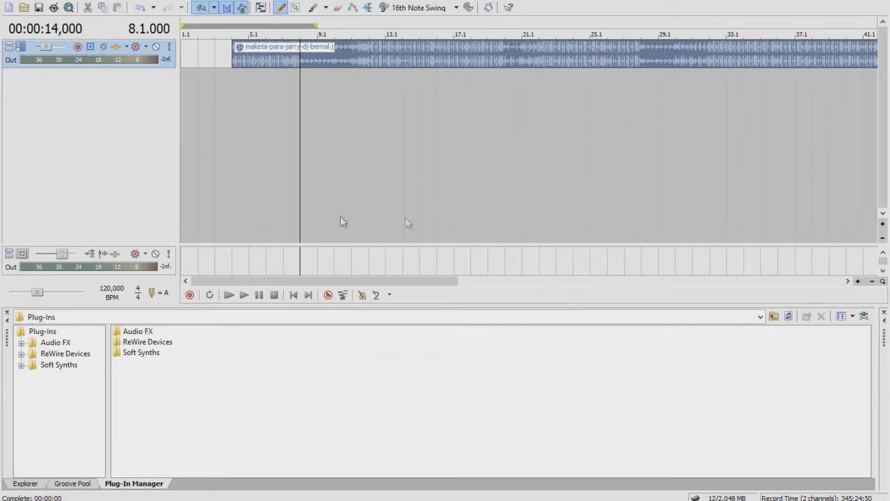
# - Play the beatmapped song from the start of its clip at measure 4.1, then stop
pyautogui.click(236, 53)
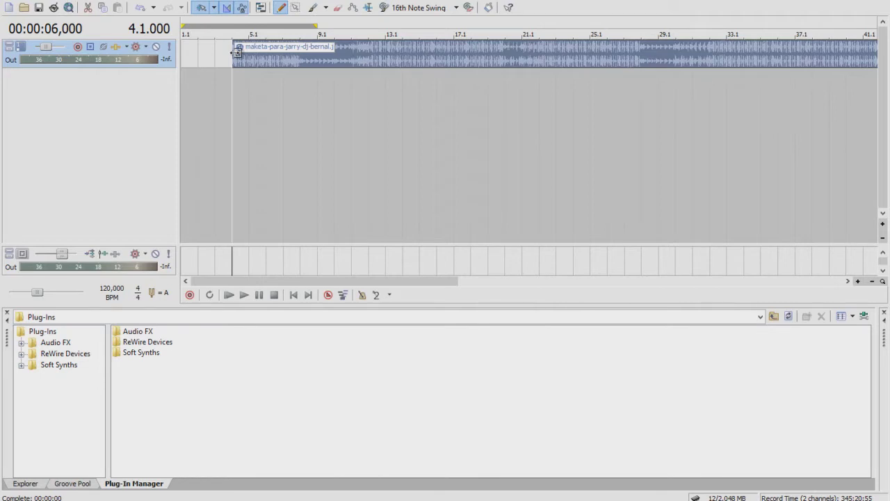
pyautogui.press('space')
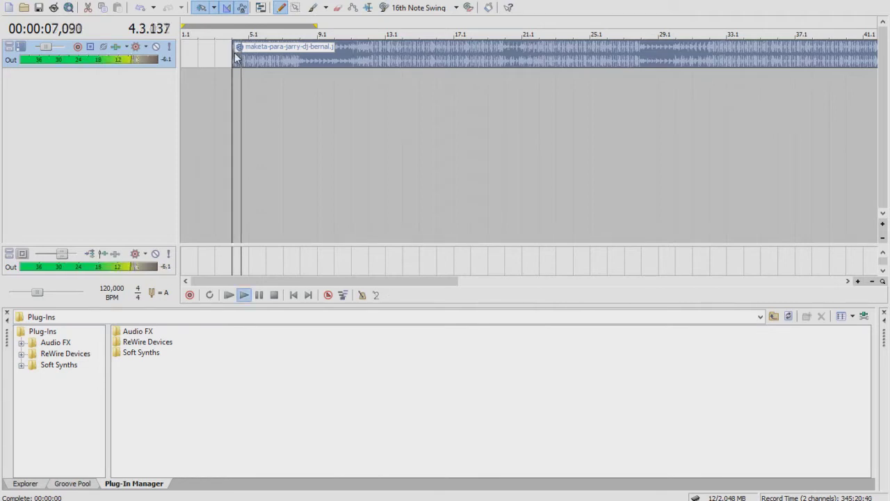
pyautogui.press('space')
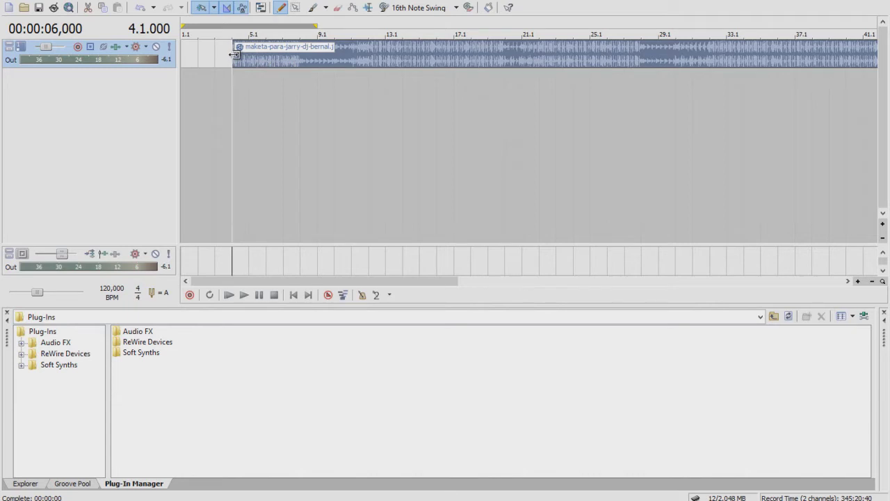
# - Extend the start of the song clip back to measure 3.1 and move the whole clip to begin at measure 1.1
pyautogui.moveTo(234, 55); pyautogui.dragTo(214, 55)
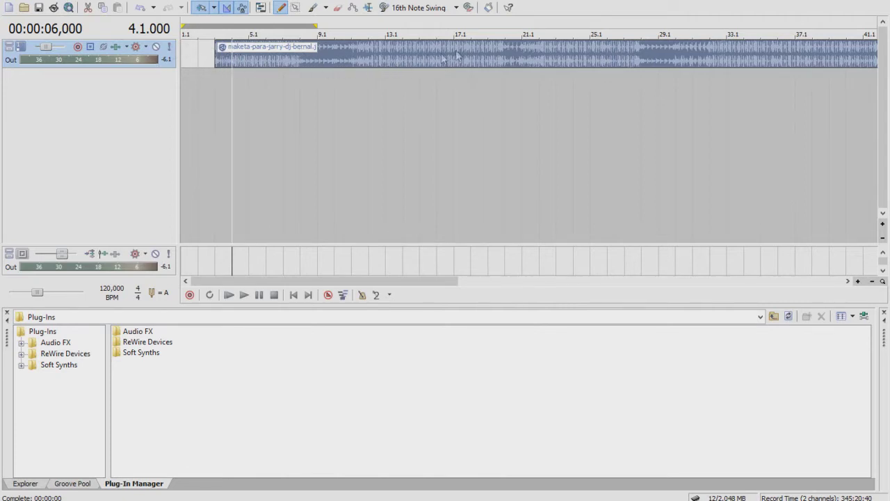
pyautogui.moveTo(460, 53); pyautogui.dragTo(408, 55)
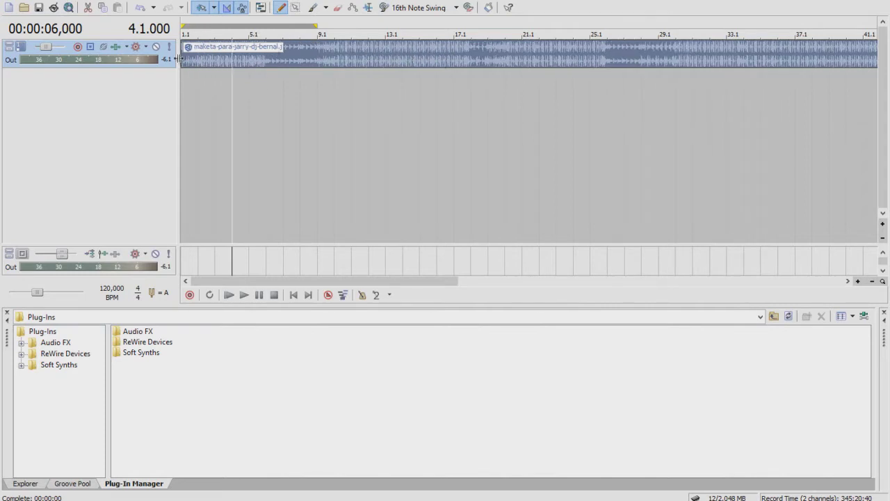
pyautogui.hotkey('ctrl', 'Home')
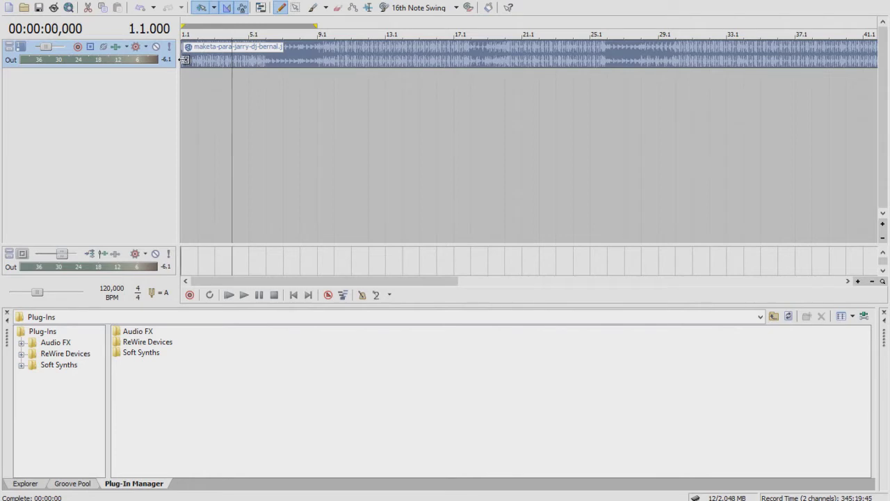
# - Play the repositioned song from measure 1.1 at the 120 BPM project tempo, then stop
pyautogui.click(321, 54)
pyautogui.click(399, 58)
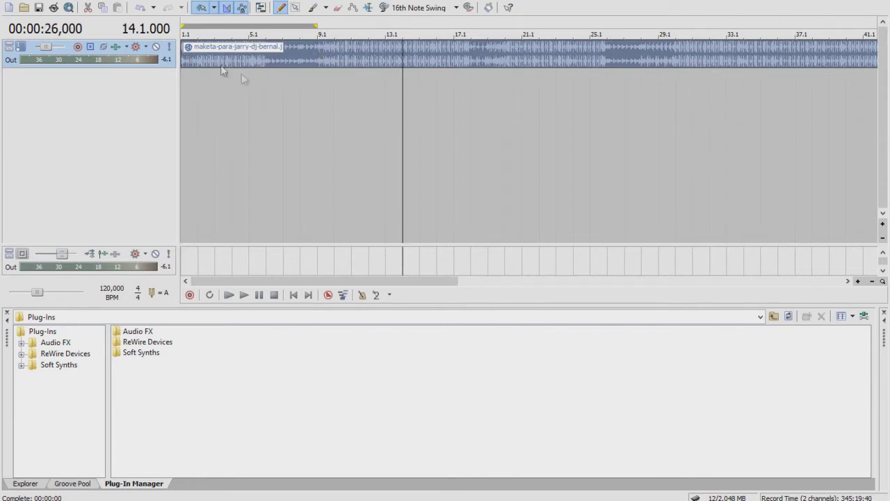
pyautogui.click(183, 59)
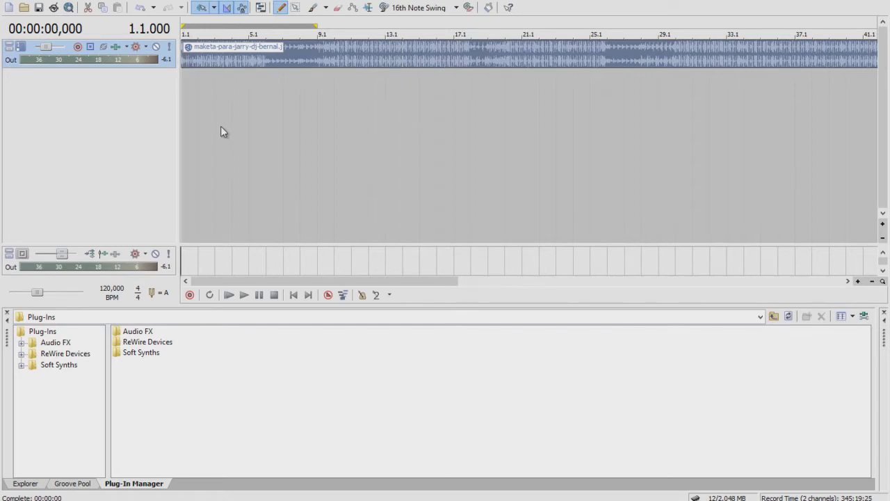
pyautogui.press('space')
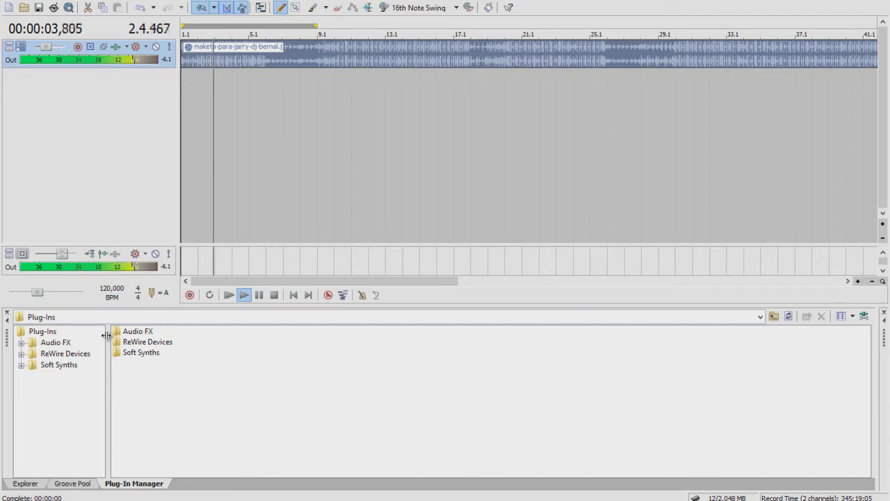
pyautogui.press('space')
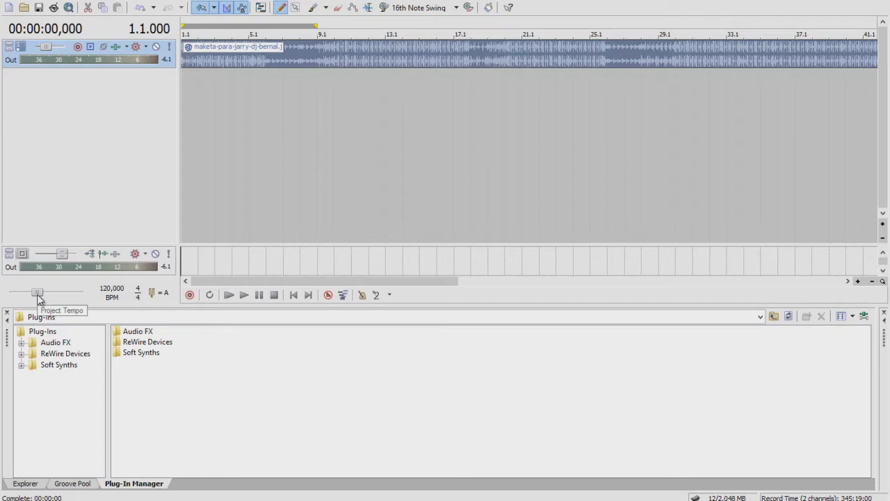
# - Lower the project tempo to 99,495 BPM and, during playback, raise it to 104,957 and finally to 111,512 BPM
pyautogui.moveTo(39, 298); pyautogui.dragTo(26, 295)
pyautogui.press('space')
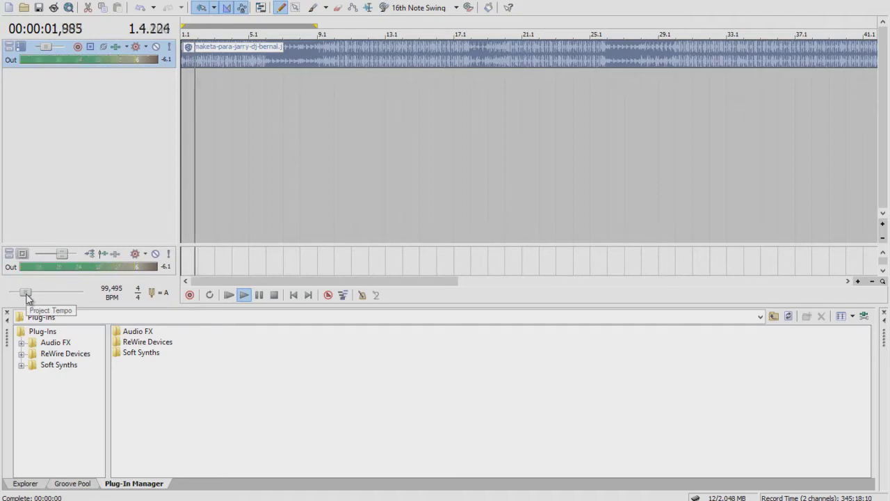
pyautogui.moveTo(28, 297); pyautogui.dragTo(31, 299)
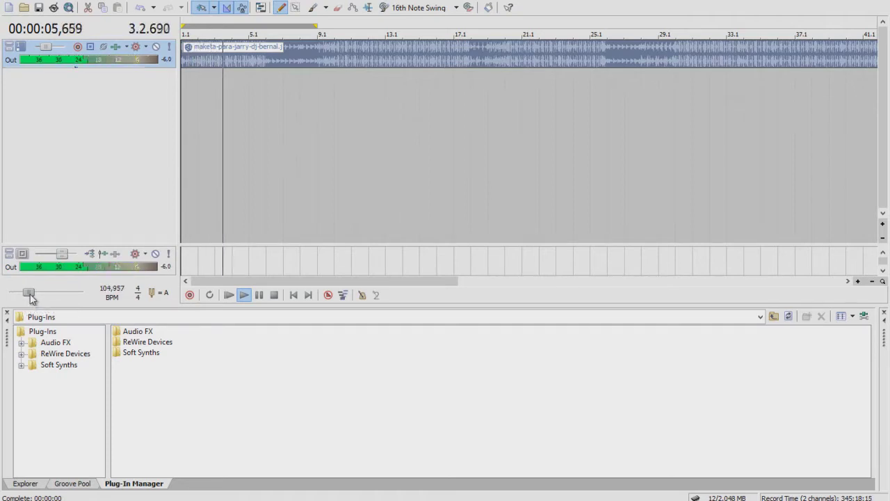
pyautogui.moveTo(31, 298); pyautogui.dragTo(36, 295)
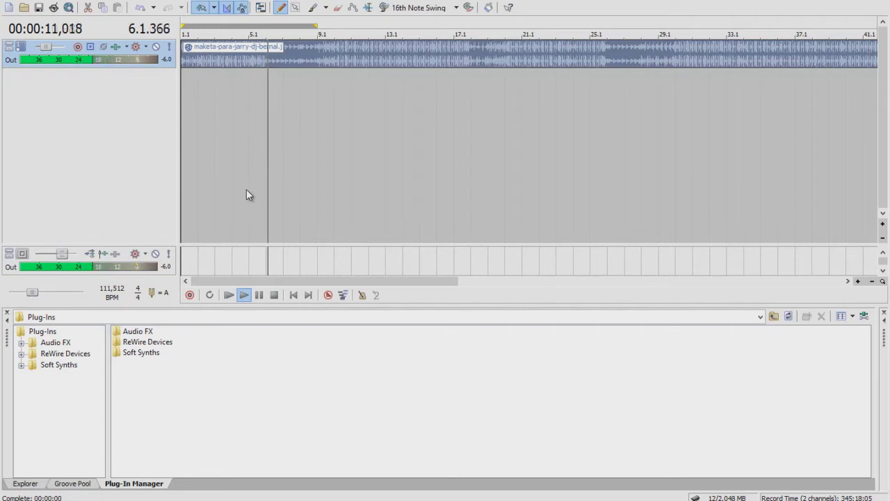
pyautogui.press('space')
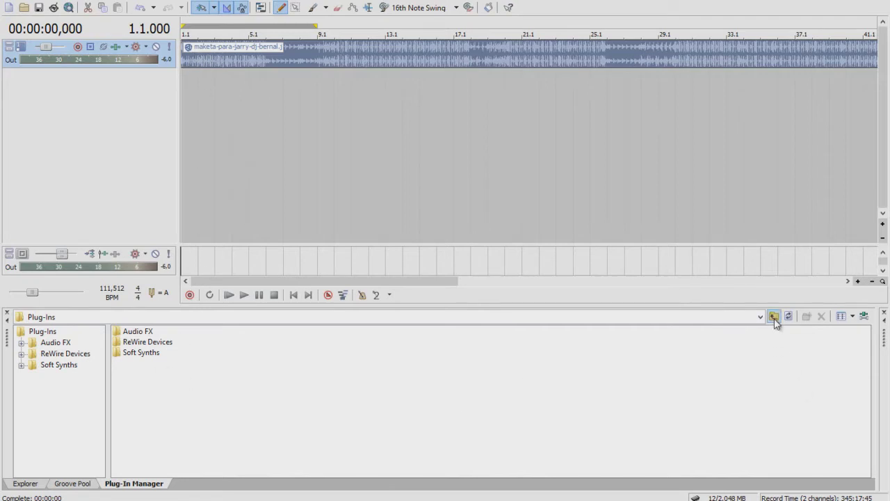
# - Preview the "04 - rewind" effect from the efectos + folder and place it on a new track at measure 8.1
pyautogui.click(26, 484)
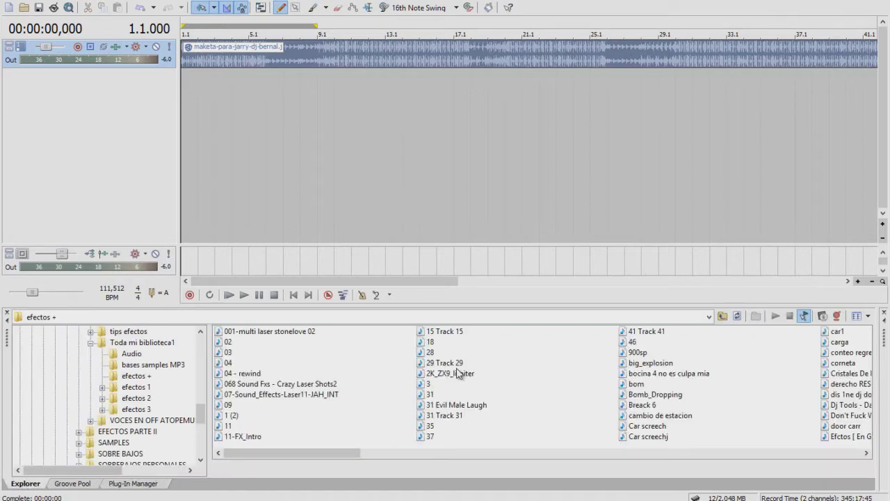
pyautogui.click(240, 373)
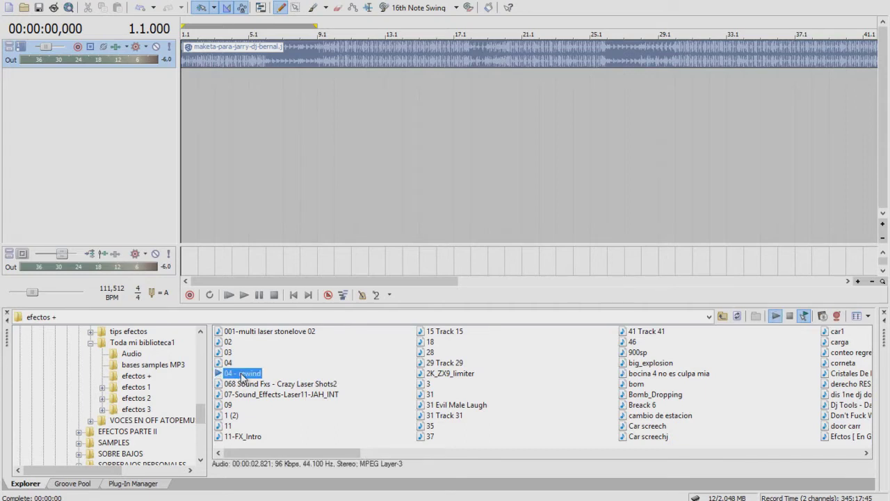
pyautogui.moveTo(233, 374); pyautogui.dragTo(303, 158)
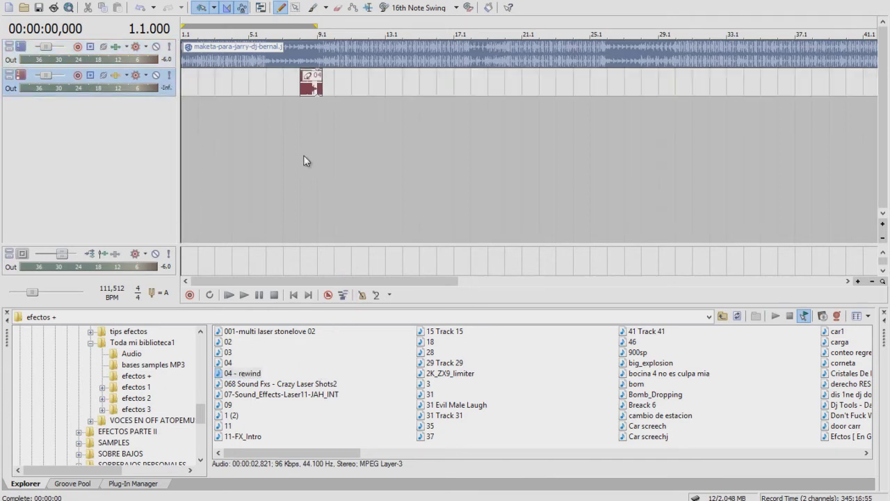
# - Delete the rewind effect clip from the second track, keeping the empty track
pyautogui.click(311, 86)
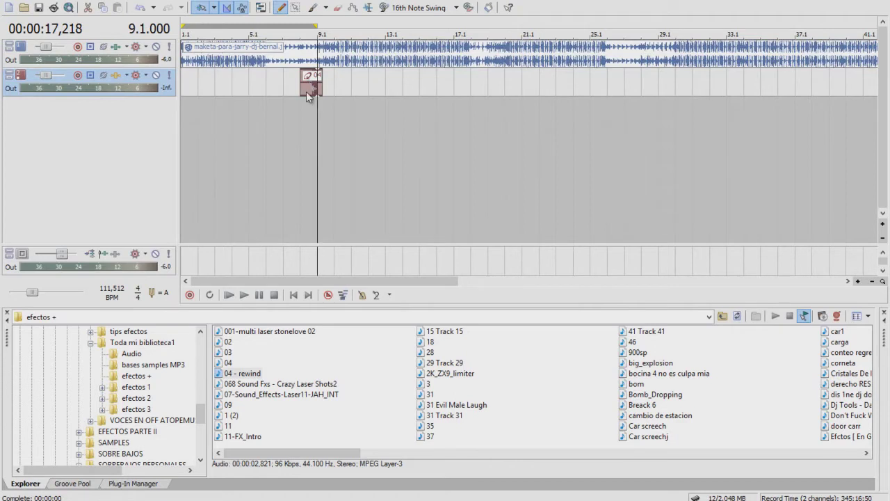
pyautogui.press('End')
pyautogui.click(315, 91)
pyautogui.press('Delete')
# - Copy the song clip and paste it onto the second track at measure 1.1
pyautogui.click(255, 61)
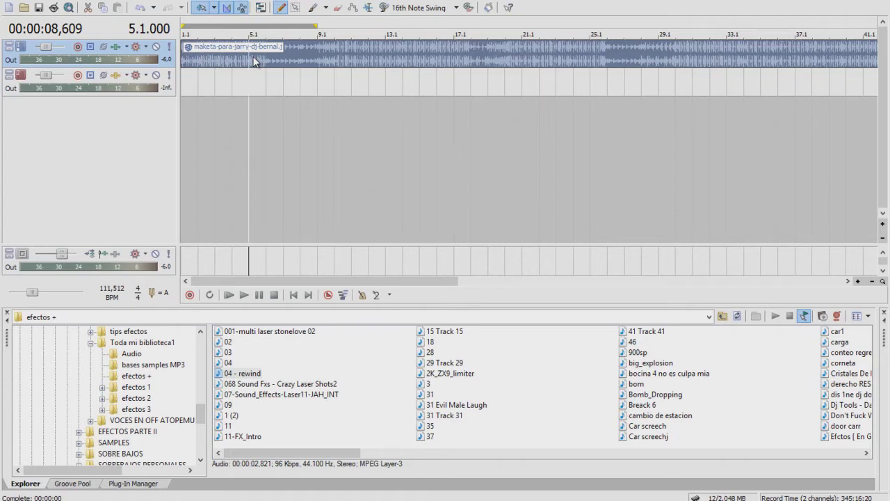
pyautogui.click(187, 88)
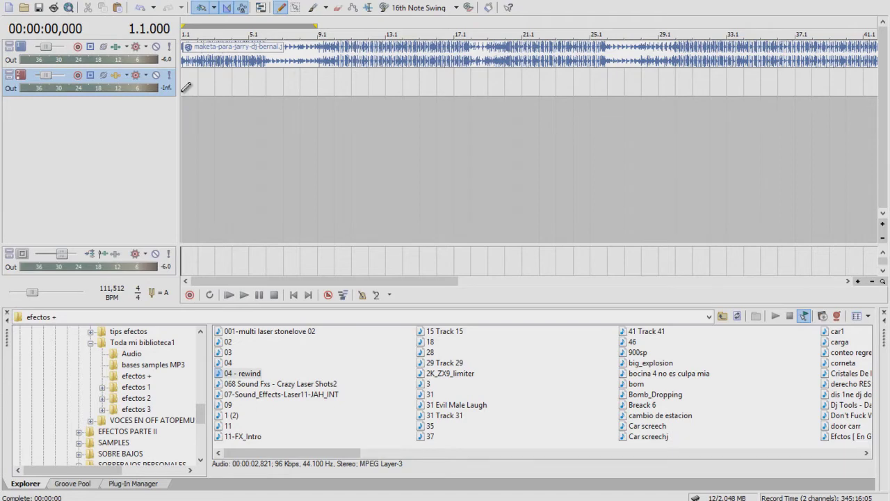
pyautogui.hotkey('ctrl', 'v')
pyautogui.scroll(-4, 537, 108)
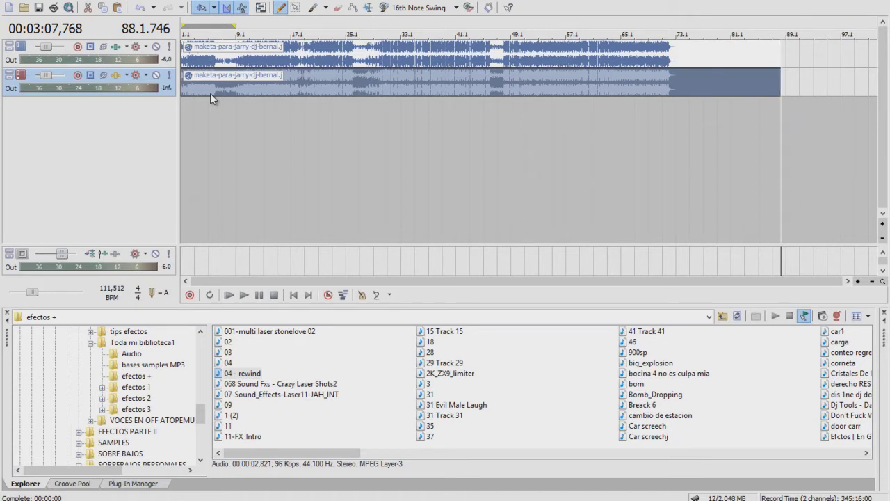
# - Trim the start of the copied song clip to measure 9.1 and then further to about measure 11.1
pyautogui.moveTo(187, 79); pyautogui.dragTo(236, 79)
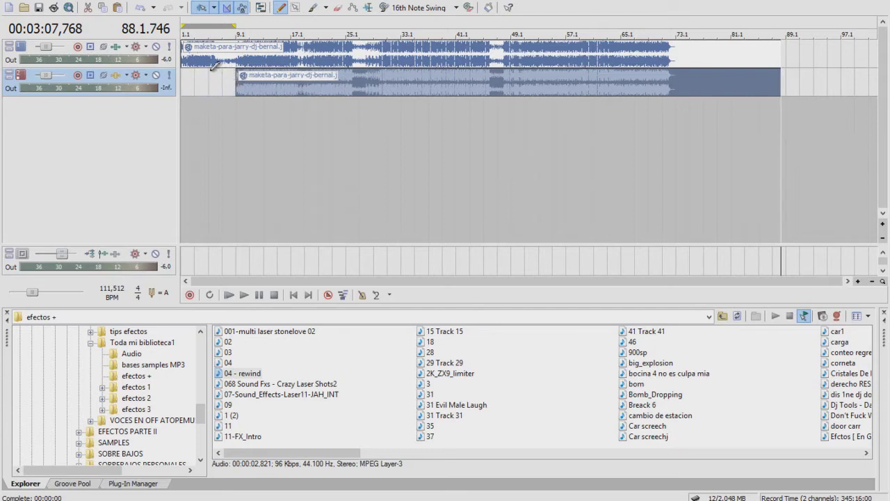
pyautogui.click(245, 62)
pyautogui.scroll(2, 236, 64)
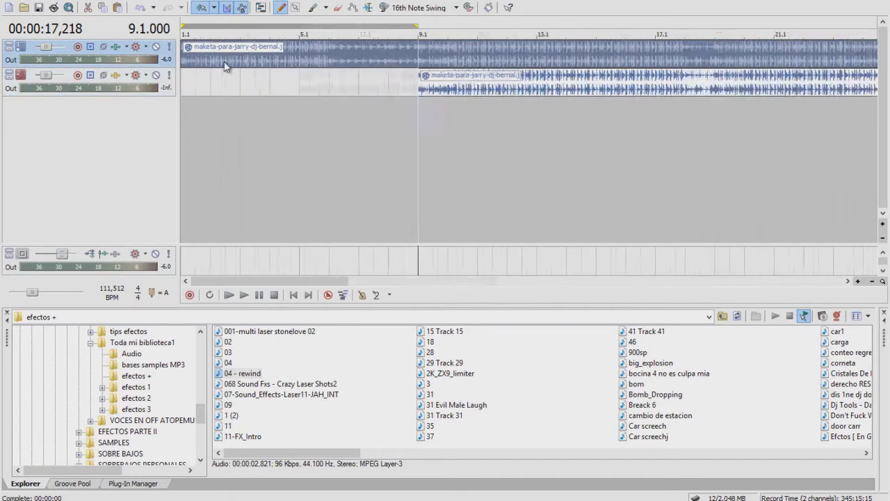
pyautogui.scroll(3, 224, 65)
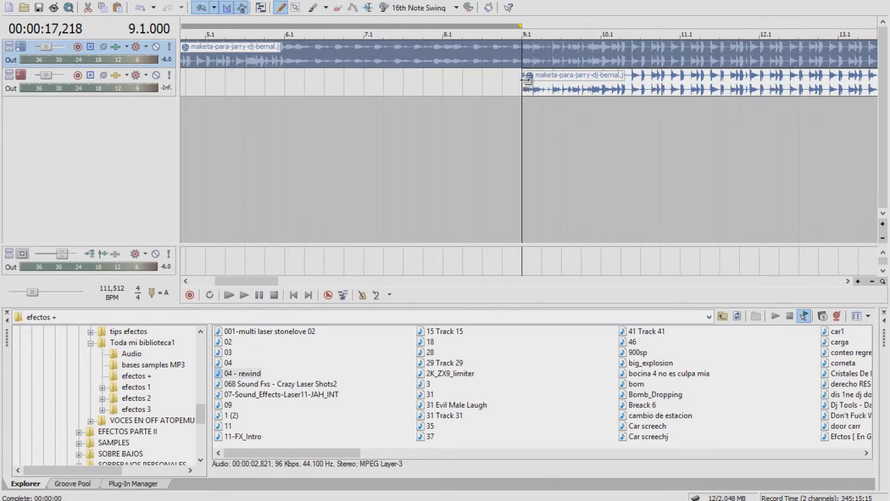
pyautogui.moveTo(527, 78); pyautogui.dragTo(685, 77)
# - Play the first track's song around measure 9.1 to find where the beat enters, then stop
pyautogui.click(467, 54)
pyautogui.press('space')
pyautogui.scroll(2, 570, 73)
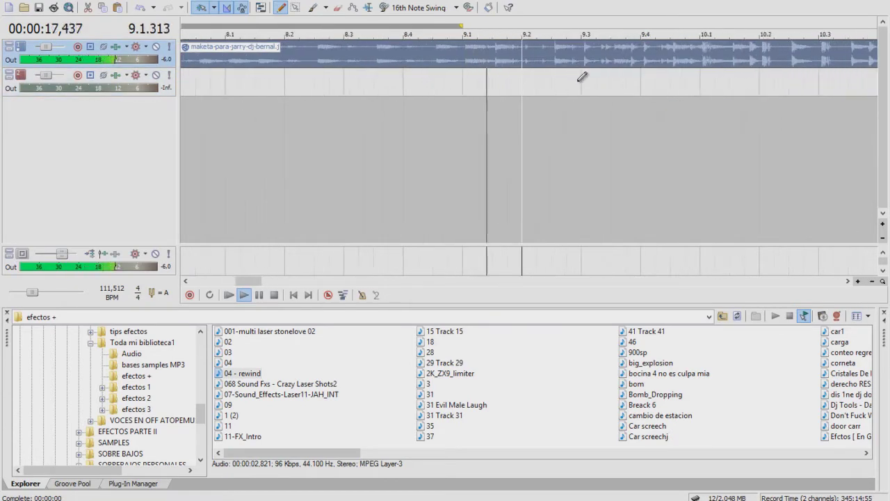
pyautogui.press('space')
# - Place the cursor precisely on the attack of the first track's beat at 10.1.040
pyautogui.click(701, 57)
pyautogui.scroll(6, 700, 62)
pyautogui.click(568, 53)
pyautogui.scroll(3, 565, 58)
pyautogui.click(562, 55)
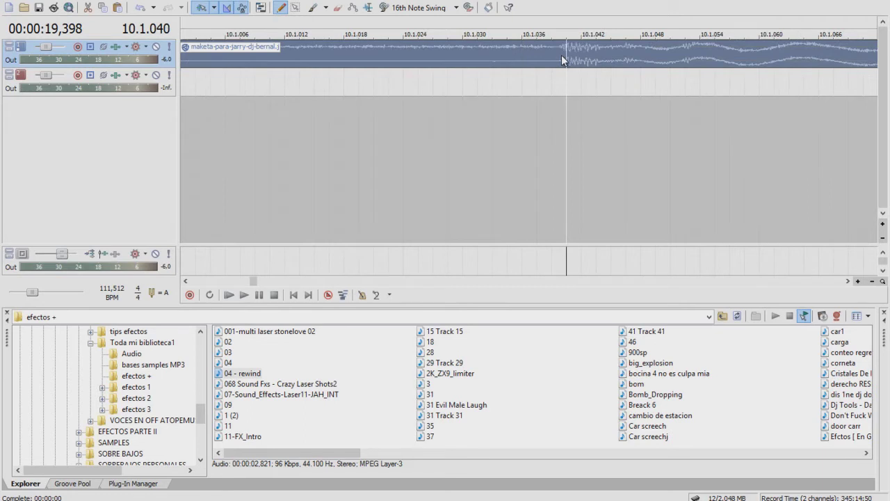
# - Extend the start of the second track's song clip back to 10.1.000
pyautogui.scroll(-8, 562, 55)
pyautogui.scroll(-3, 629, 105)
pyautogui.moveTo(751, 101); pyautogui.dragTo(537, 93)
pyautogui.scroll(2, 842, 80)
pyautogui.scroll(8, 539, 90)
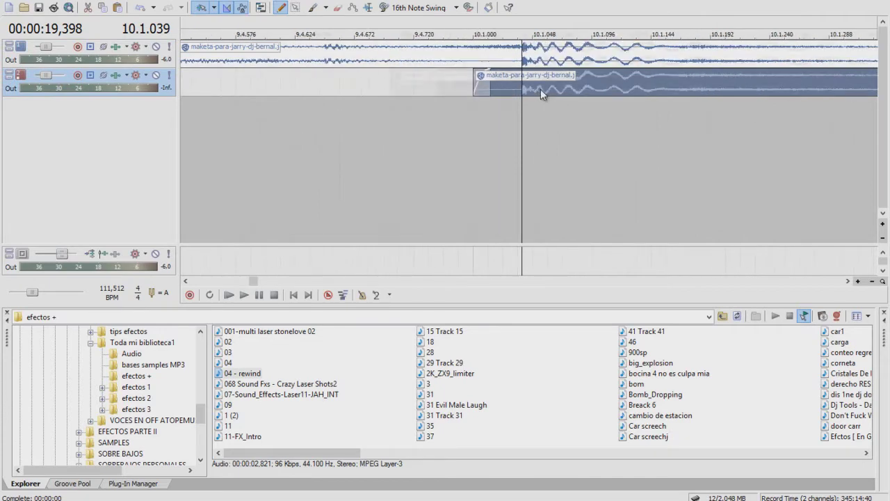
# - Split the first track's song clip exactly at the beat's attack at 10.1.039
pyautogui.keyDown('ctrl'); pyautogui.click(521, 49); pyautogui.keyUp('ctrl')
pyautogui.scroll(3, 521, 49)
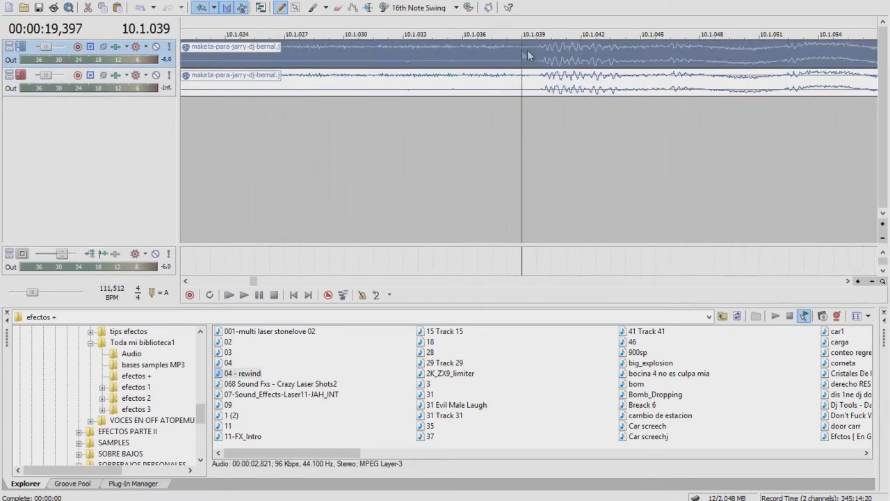
pyautogui.click(539, 48)
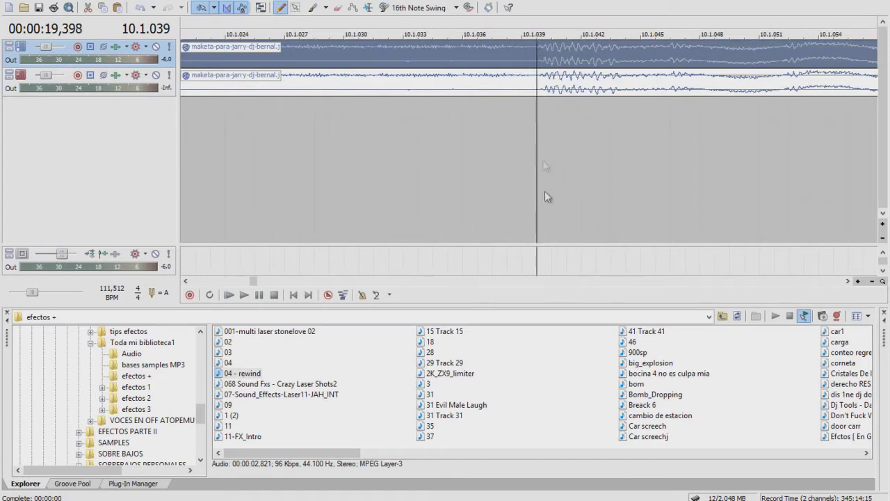
pyautogui.scroll(-2, 558, 201)
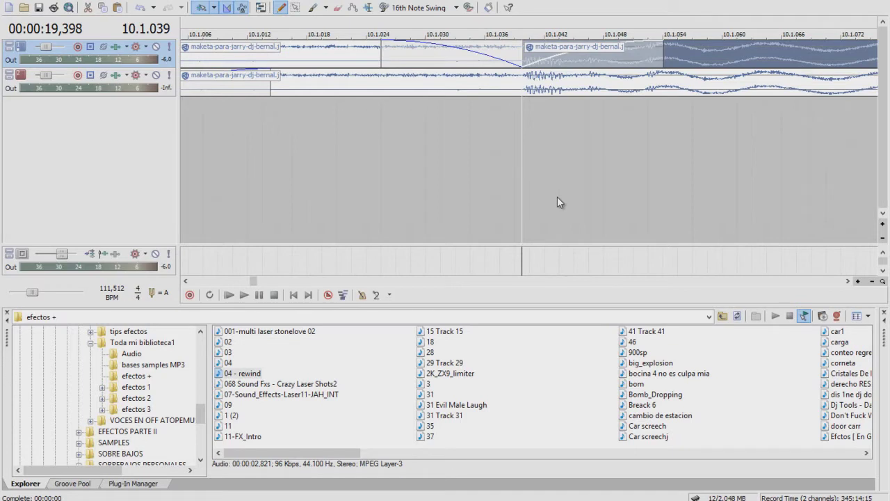
# - Delete the part of the first track's song clip after the split and play the transition from 9.2.672
pyautogui.click(710, 51)
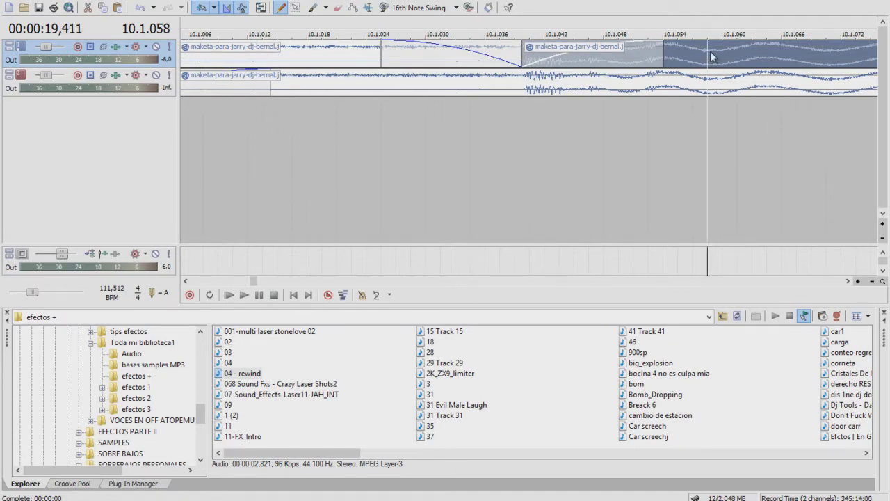
pyautogui.press('Delete')
pyautogui.scroll(-10, 714, 47)
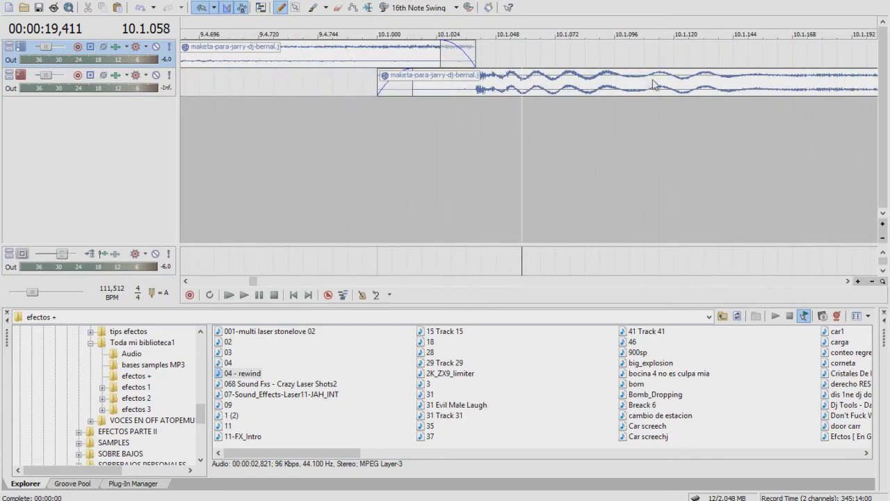
pyautogui.click(260, 81)
pyautogui.press('space')
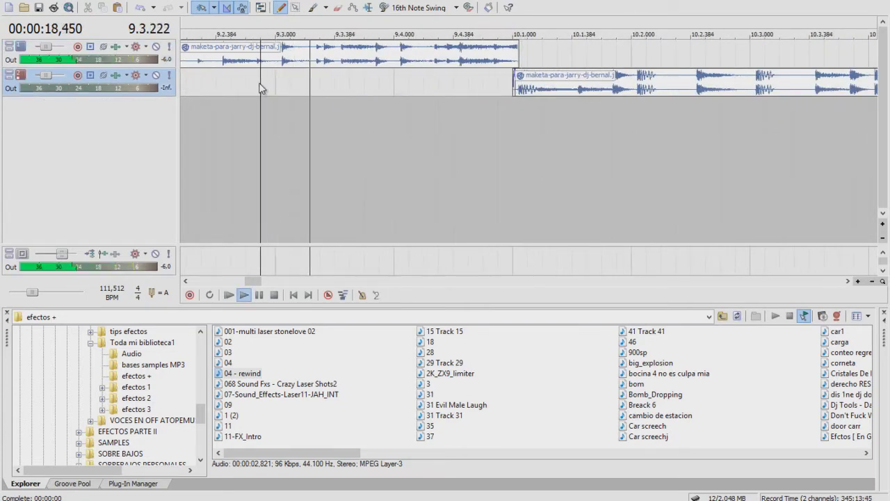
pyautogui.press('space')
# - Cut the second track's bass in Track EQ by setting low-shelf band 1 to 180 Hz and -5.9 dB gain
pyautogui.click(555, 88)
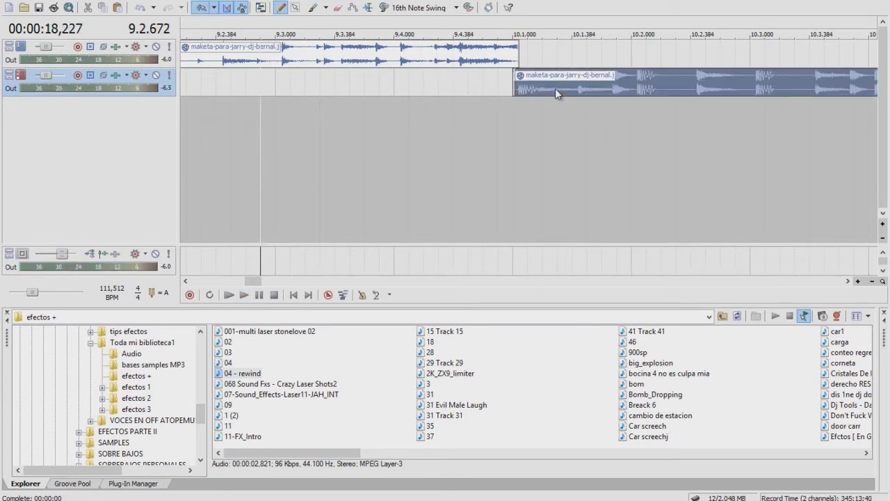
pyautogui.click(115, 76)
pyautogui.moveTo(479, 284); pyautogui.dragTo(477, 285)
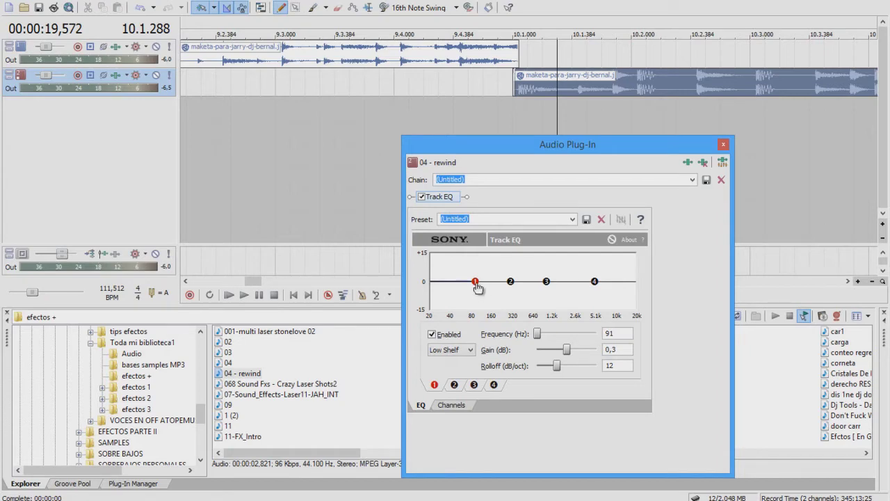
pyautogui.moveTo(477, 286); pyautogui.dragTo(497, 298)
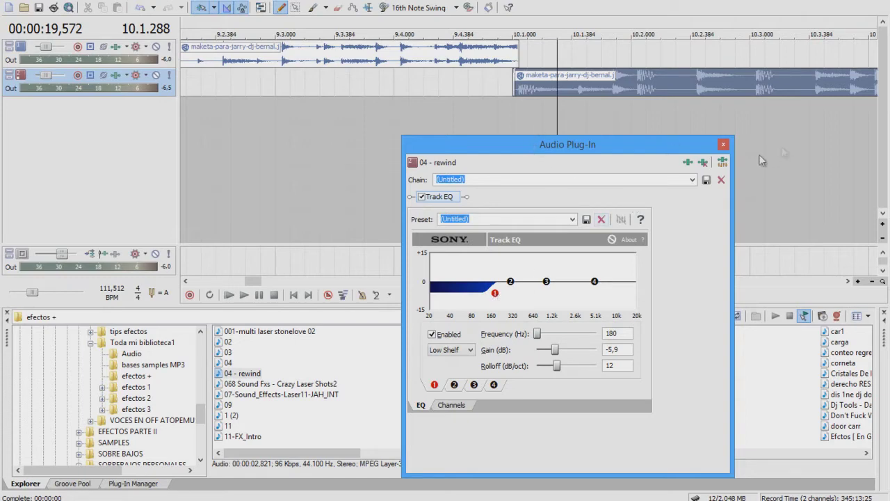
pyautogui.click(724, 146)
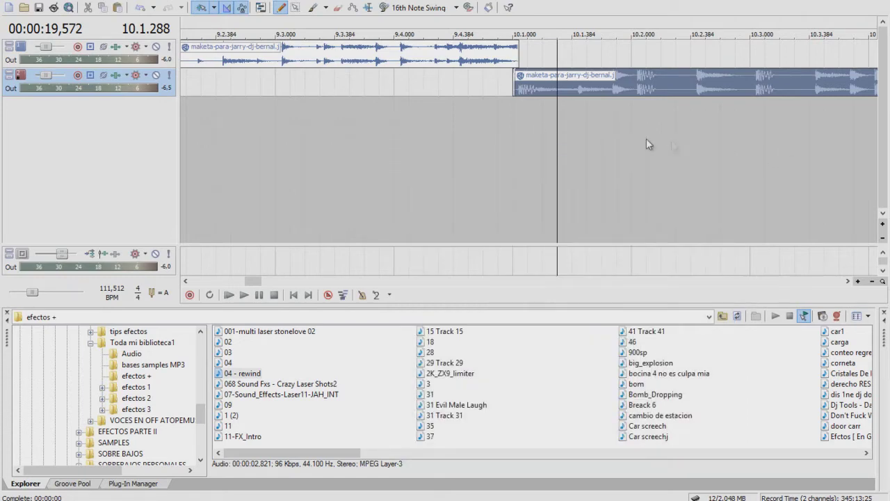
# - Play the transition between the two song clips from 8.4.000 to check the second track's equalised bass
pyautogui.scroll(-3, 486, 104)
pyautogui.click(416, 81)
pyautogui.press('space')
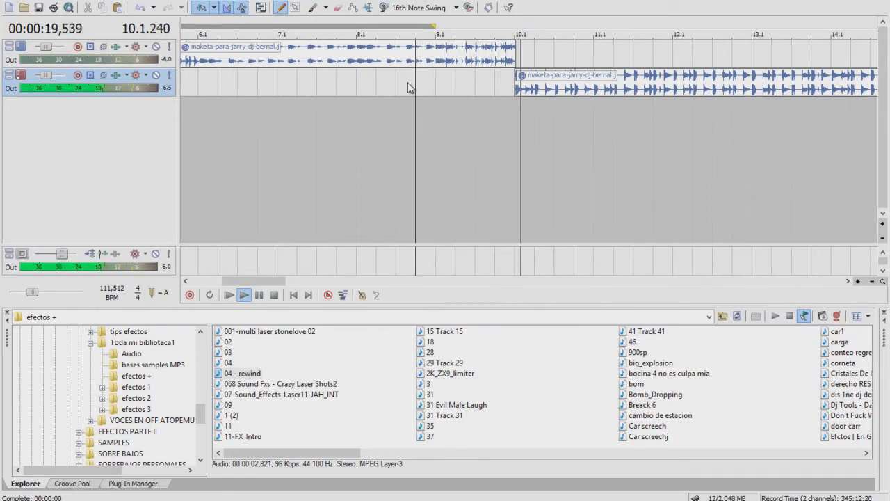
pyautogui.press('space')
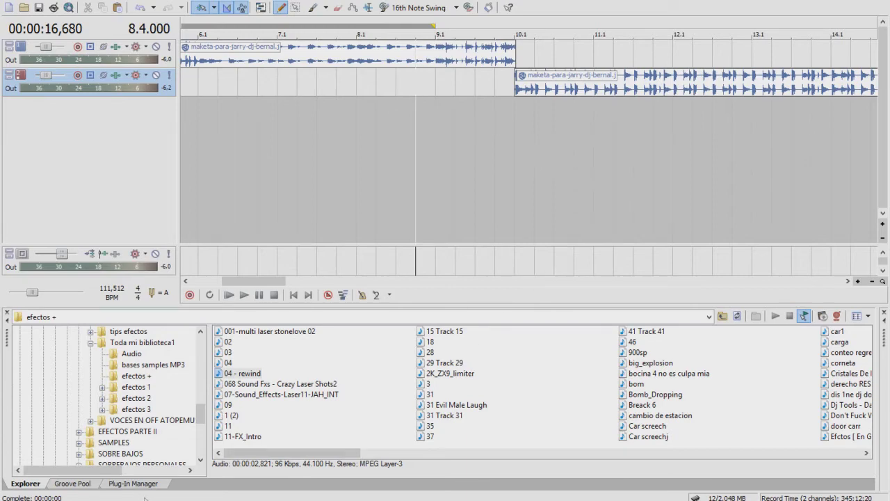
# - Add PISTA.GGGG from the SOBREBAJOS-SELECCION-2016 folder to a new third track starting at measure 10.1
pyautogui.click(723, 318)
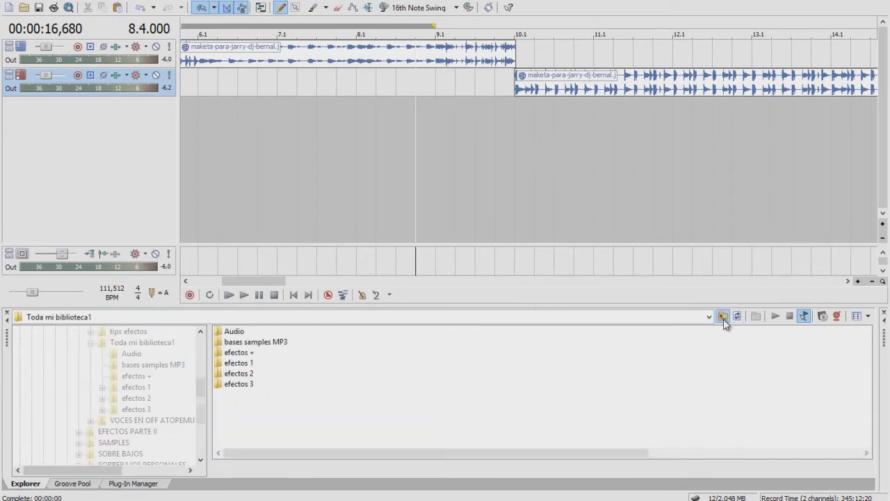
pyautogui.click(724, 318)
pyautogui.click(724, 318)
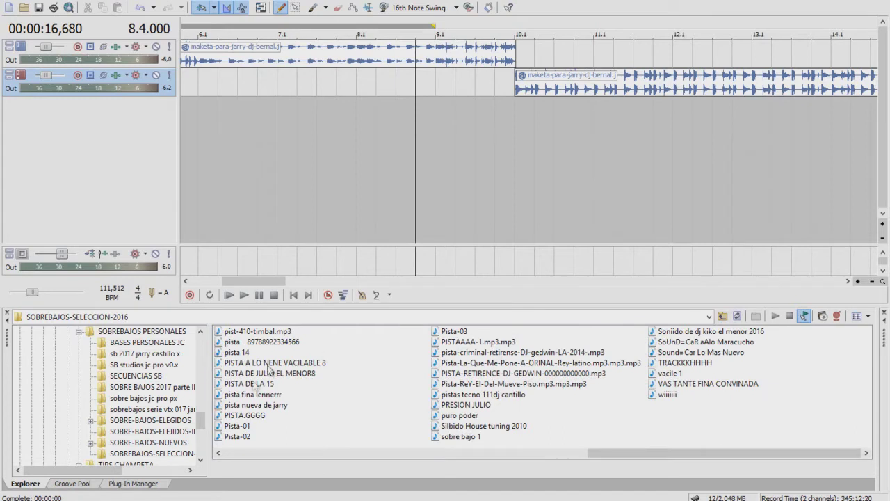
pyautogui.moveTo(257, 417); pyautogui.dragTo(521, 150)
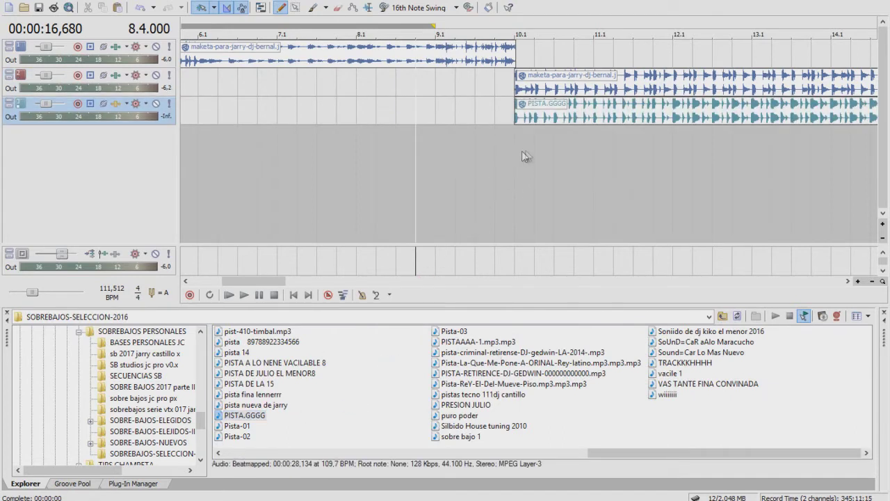
# - Open the PISTA.GGGG clip's stretch properties and start the Beatmapper Wizard, accepting the proposed first downbeat
pyautogui.click(555, 115)
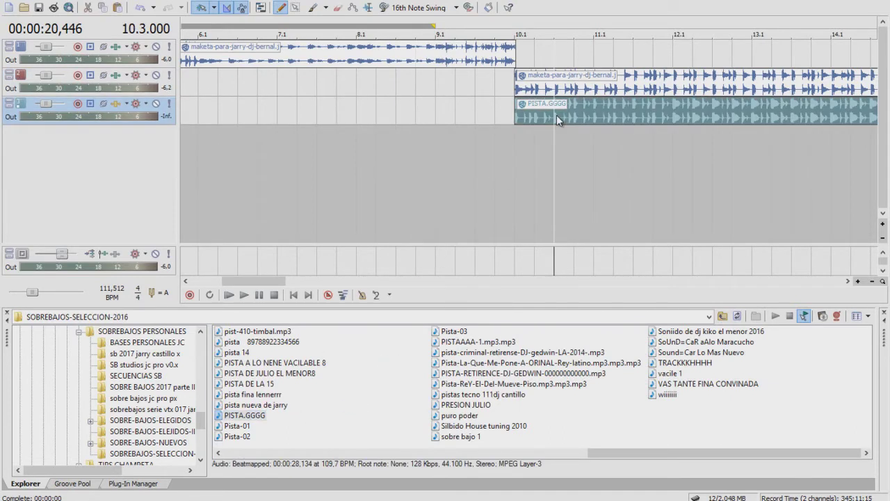
pyautogui.scroll(-3, 554, 122)
pyautogui.scroll(-3, 554, 121)
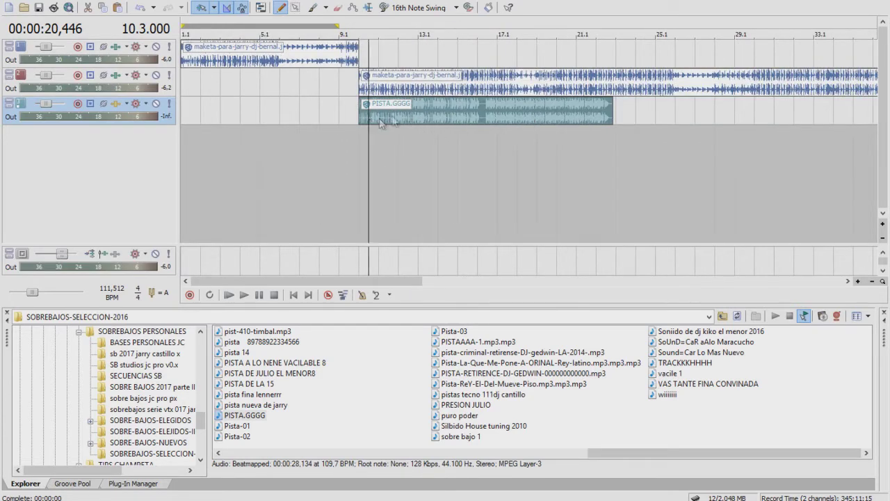
pyautogui.rightClick(454, 109)
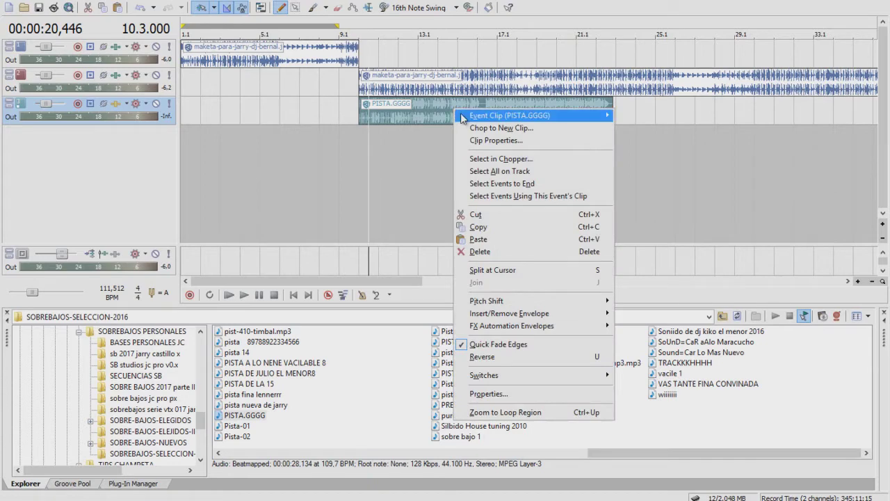
pyautogui.click(489, 139)
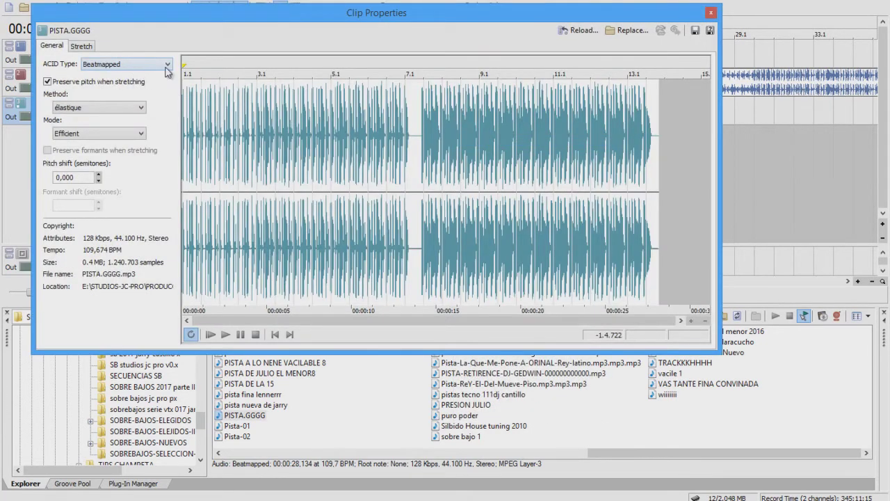
pyautogui.click(82, 47)
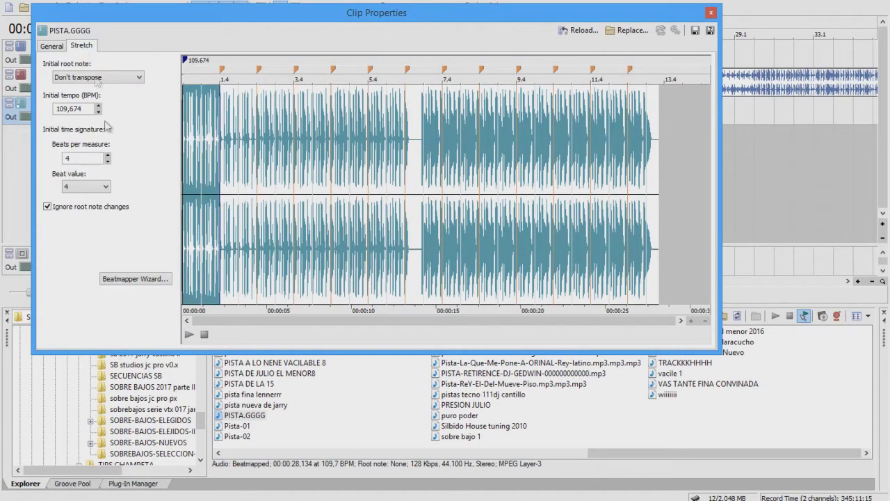
pyautogui.click(127, 279)
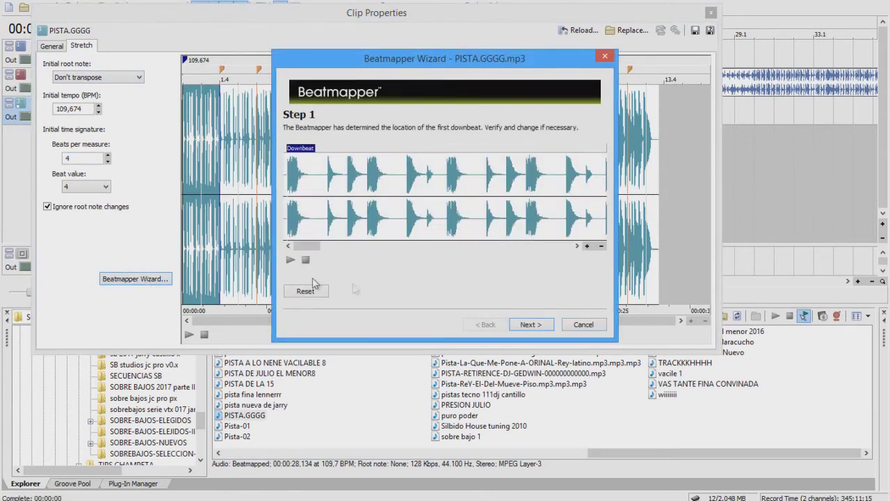
pyautogui.click(532, 324)
# - Move the wizard's measure selection past the silent gap and align its start with the attack of the first beat there
pyautogui.scroll(-5, 351, 207)
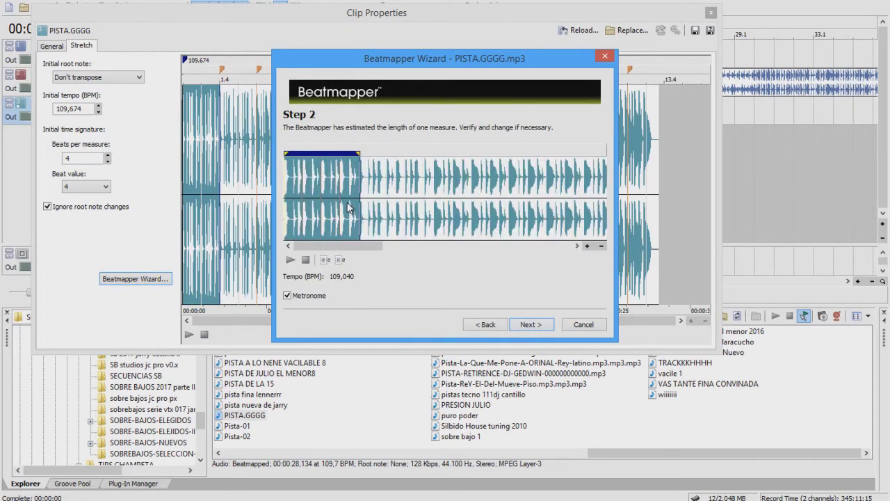
pyautogui.moveTo(297, 157); pyautogui.dragTo(446, 163)
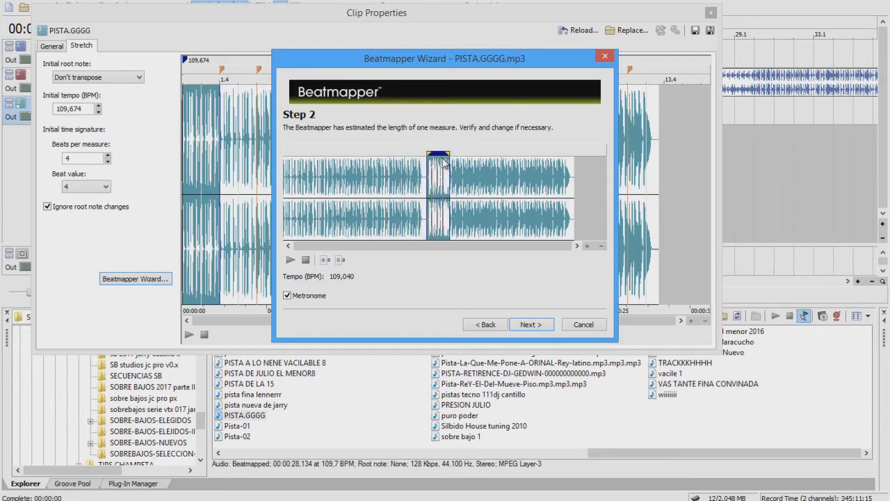
pyautogui.scroll(5, 426, 179)
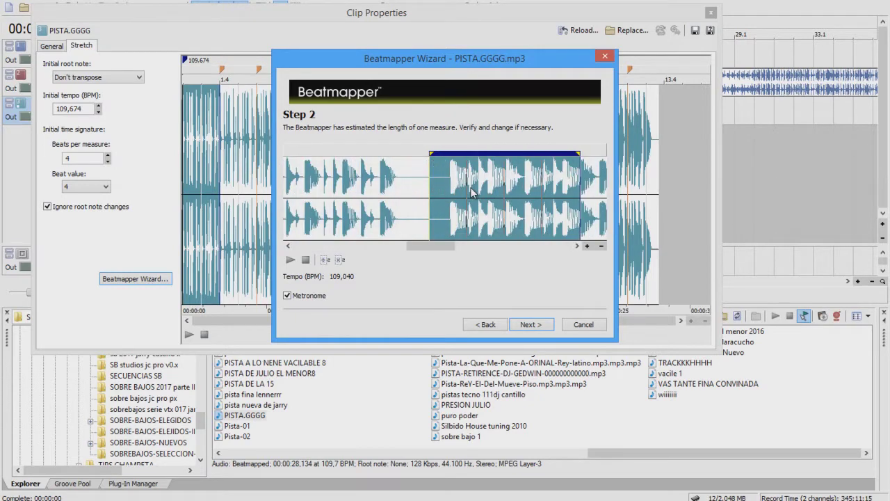
pyautogui.moveTo(518, 190); pyautogui.dragTo(509, 191)
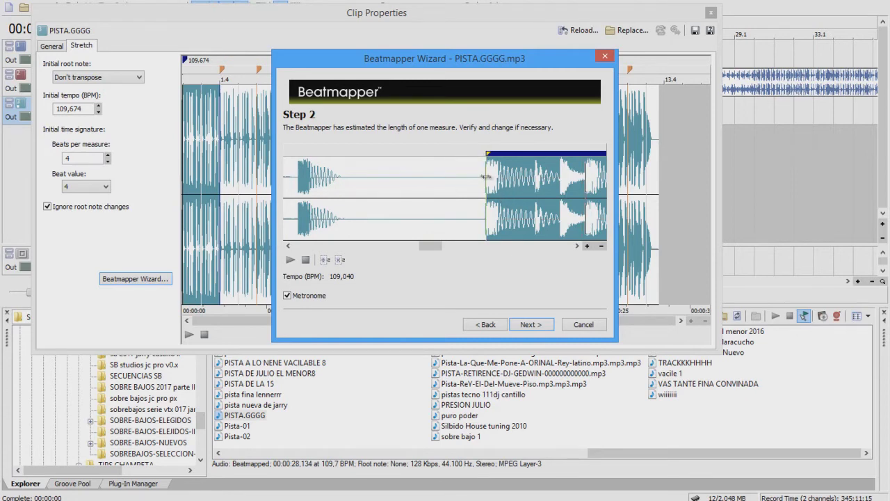
pyautogui.moveTo(488, 180); pyautogui.dragTo(406, 190)
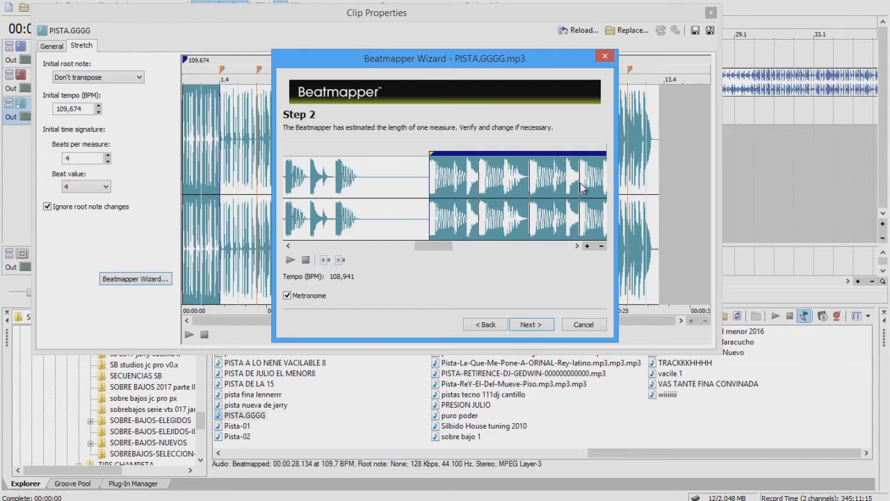
# - Align the end of the measure selection with the attack of the following measure's first beat, for a tempo of about 110 BPM
pyautogui.scroll(-2, 603, 190)
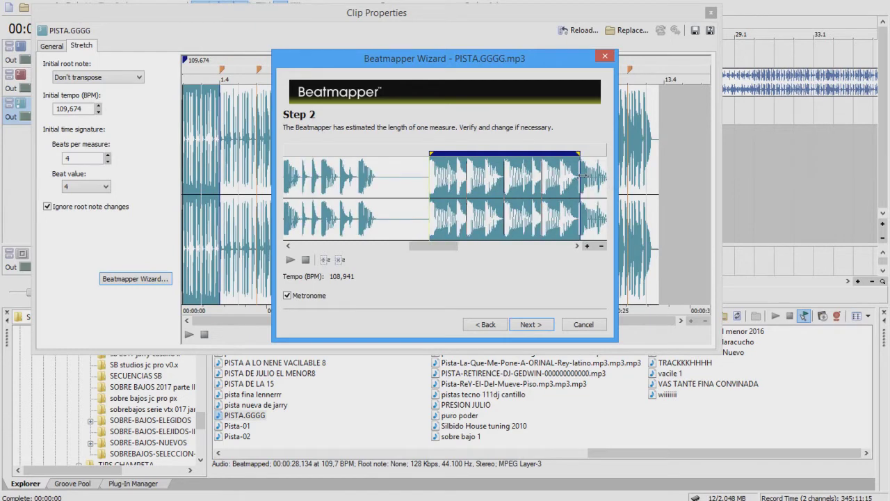
pyautogui.scroll(3, 581, 172)
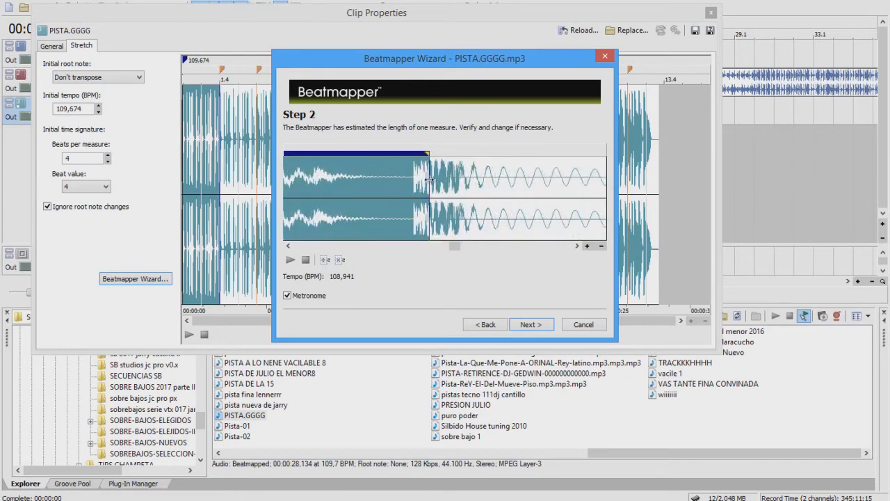
pyautogui.moveTo(425, 182); pyautogui.dragTo(414, 182)
pyautogui.scroll(-3, 417, 198)
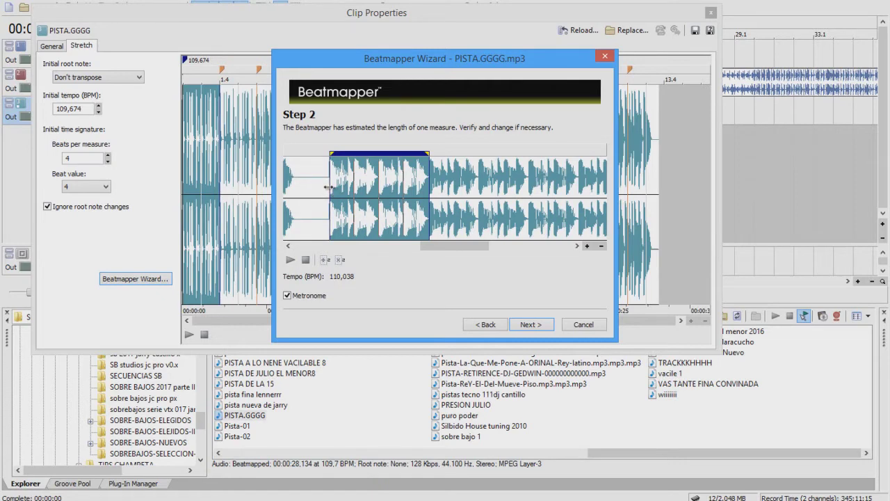
# - Check the measure selection's start against the beat's attack and play the loop with the metronome
pyautogui.scroll(3, 328, 186)
pyautogui.scroll(4, 459, 190)
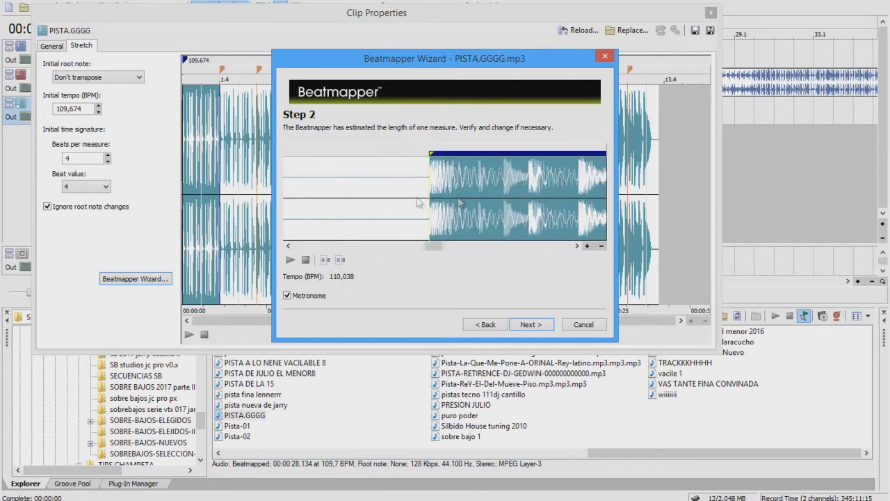
pyautogui.scroll(-2, 458, 203)
pyautogui.scroll(-2, 447, 202)
pyautogui.press('space')
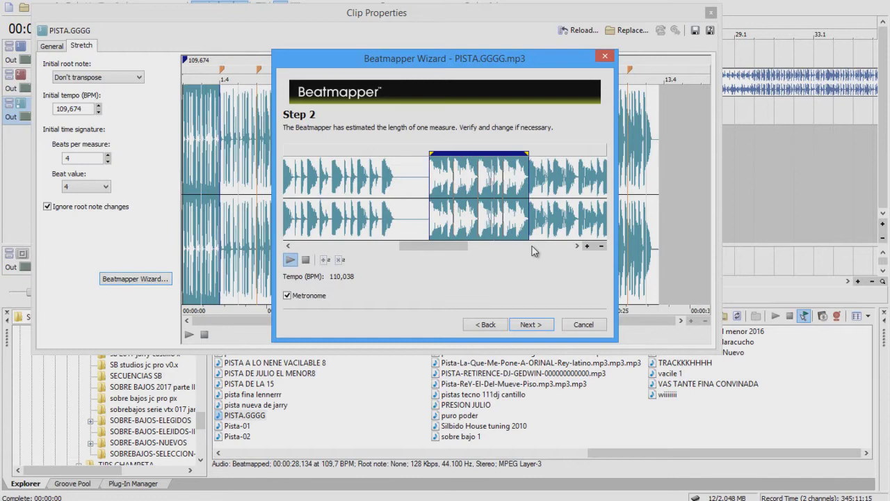
pyautogui.press('space')
# - Finish the Beatmapper Wizard for PISTA.GGGG, saving the Beatmapper information with the file, and close the clip properties
pyautogui.click(541, 325)
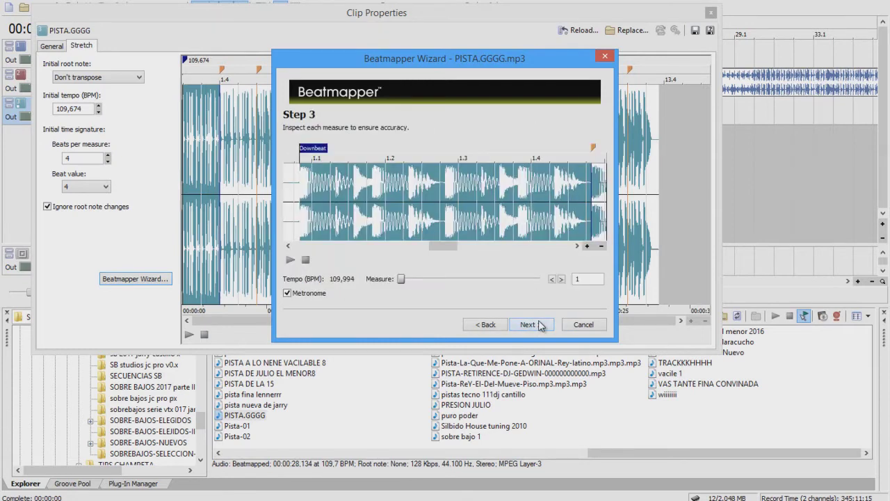
pyautogui.click(541, 326)
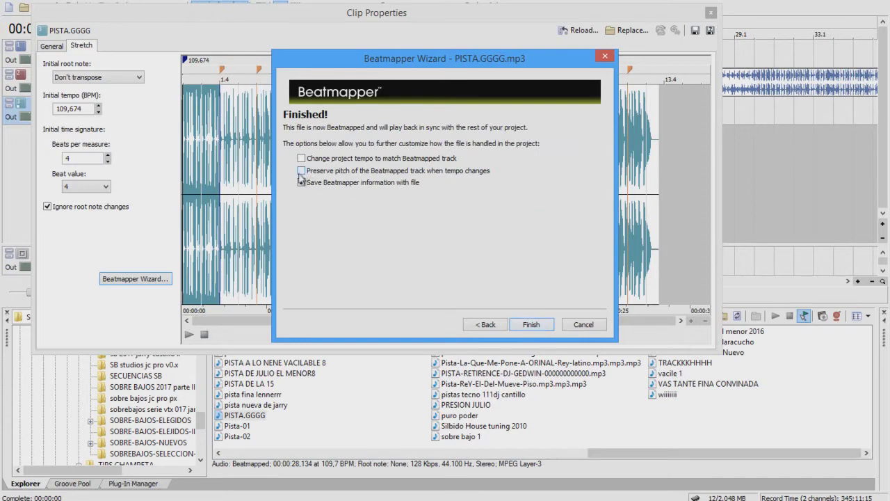
pyautogui.click(533, 326)
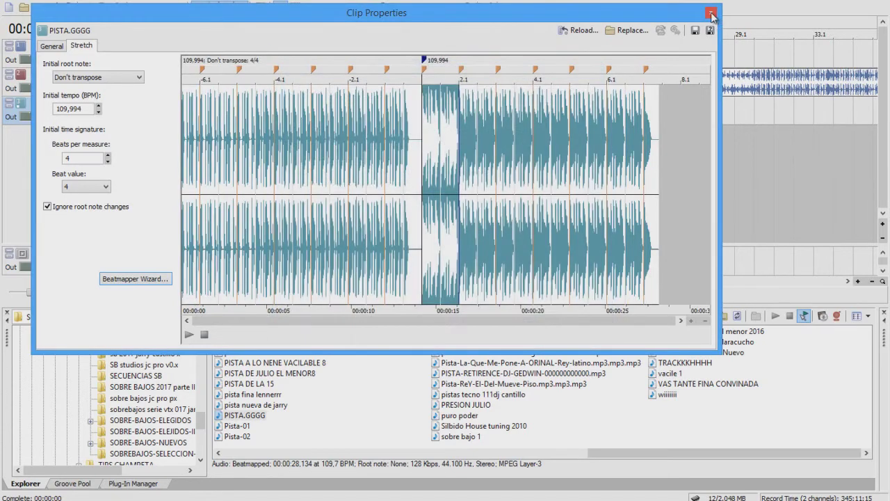
pyautogui.click(712, 14)
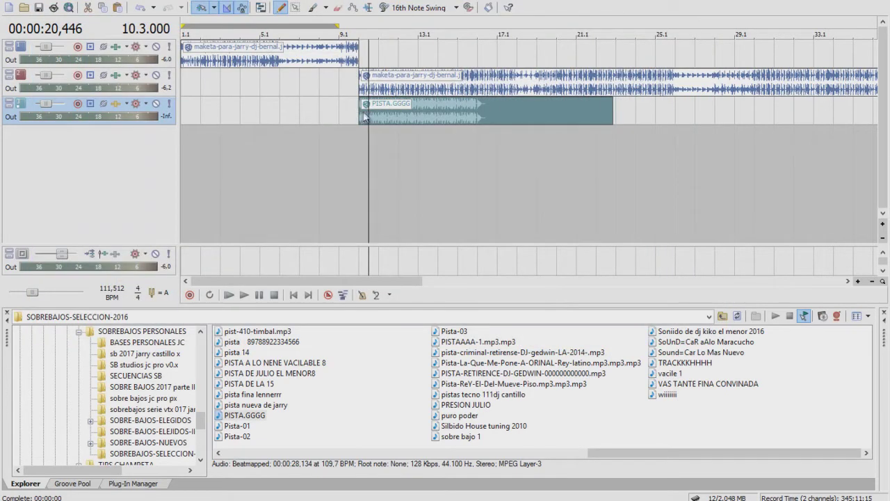
# - Move the start of the PISTA.GGGG event to the attack of the song's first beat on the second track, just after 10.1
pyautogui.moveTo(360, 109); pyautogui.dragTo(358, 109)
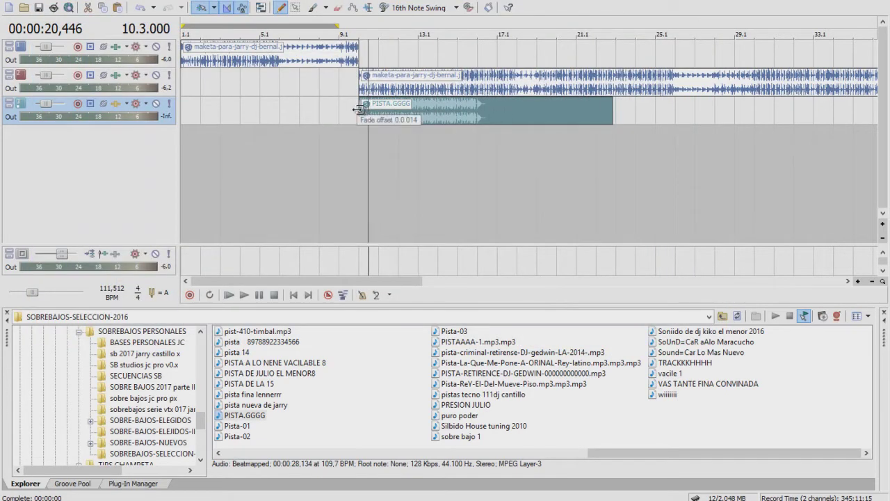
pyautogui.scroll(5, 358, 111)
pyautogui.scroll(3, 588, 132)
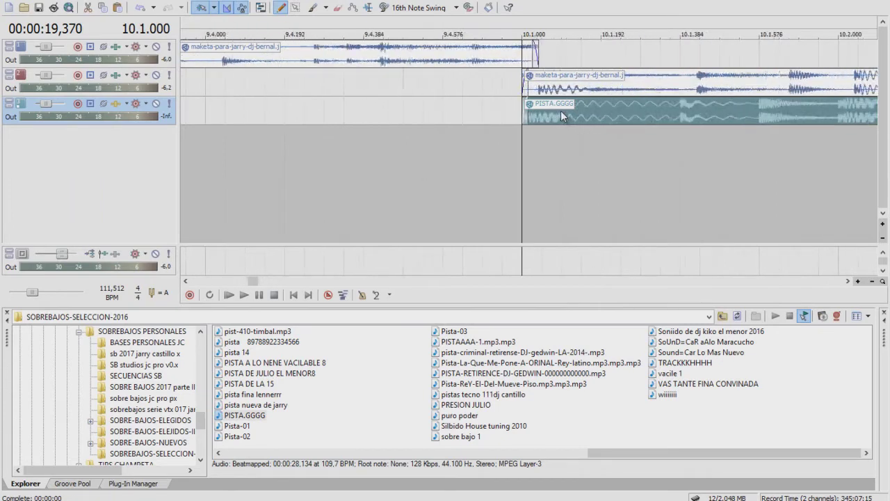
pyautogui.scroll(3, 560, 110)
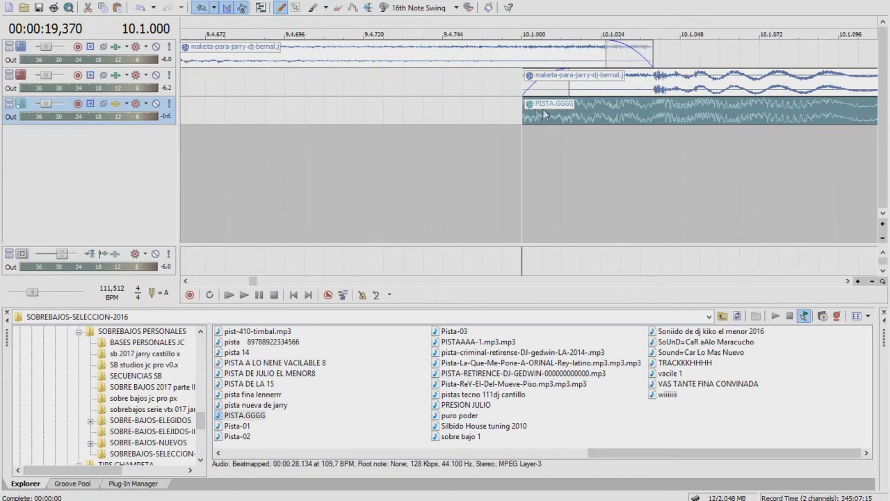
pyautogui.moveTo(523, 112); pyautogui.dragTo(718, 110)
pyautogui.click(659, 122)
pyautogui.scroll(5, 585, 114)
pyautogui.moveTo(585, 115)
pyautogui.mouseDown()
pyautogui.moveTo(532, 113)
pyautogui.moveTo(576, 108)
pyautogui.mouseUp()
pyautogui.scroll(-8, 575, 108)
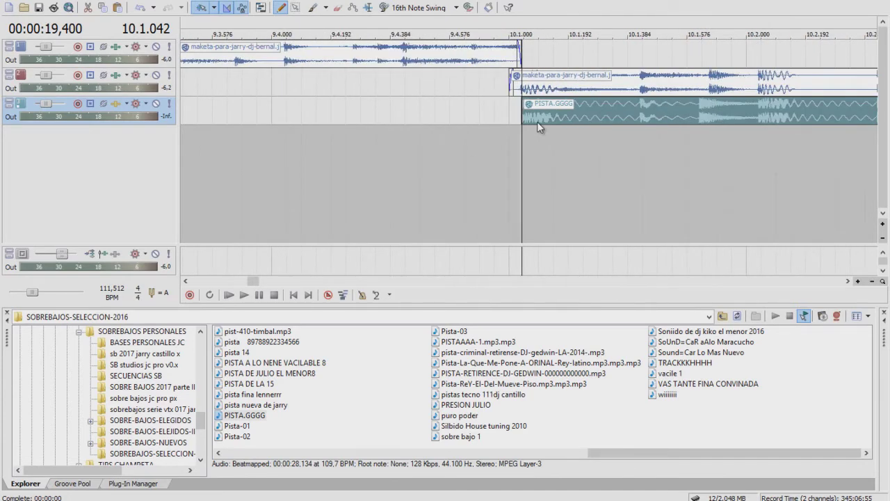
# - Check the alignment of PISTA.GGGG's beats with the song's beats on the second track around 10.1, 10.2 and 10.3
pyautogui.click(521, 110)
pyautogui.scroll(-3, 521, 110)
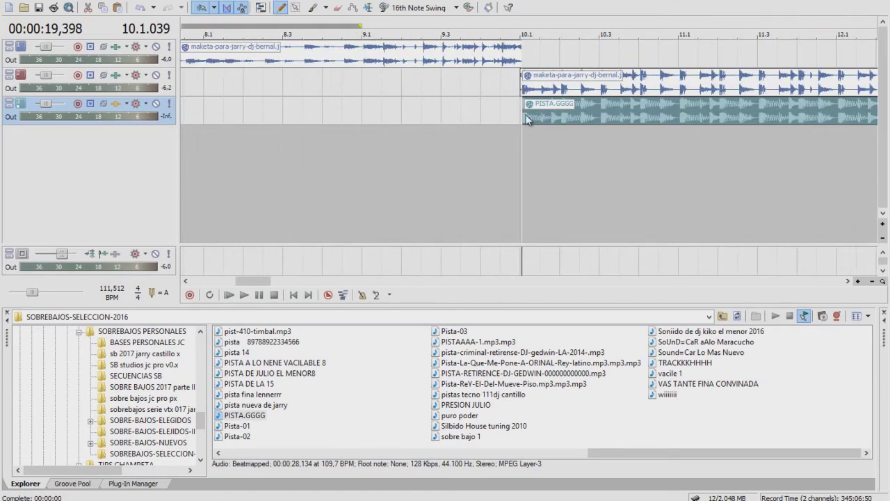
pyautogui.scroll(5, 527, 119)
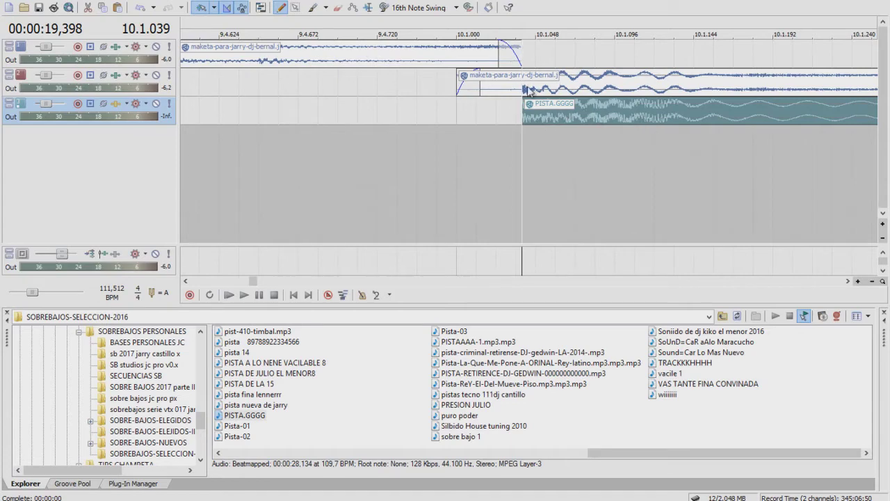
pyautogui.scroll(-2, 519, 103)
pyautogui.scroll(-2, 519, 103)
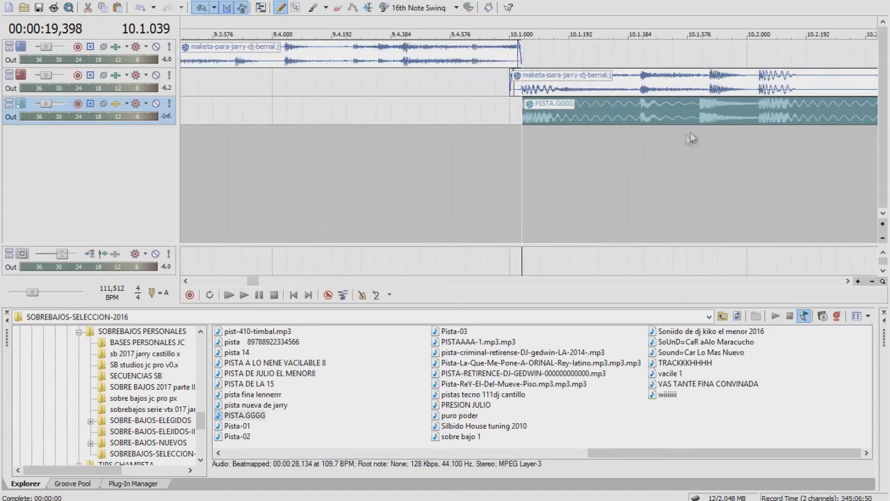
pyautogui.click(758, 110)
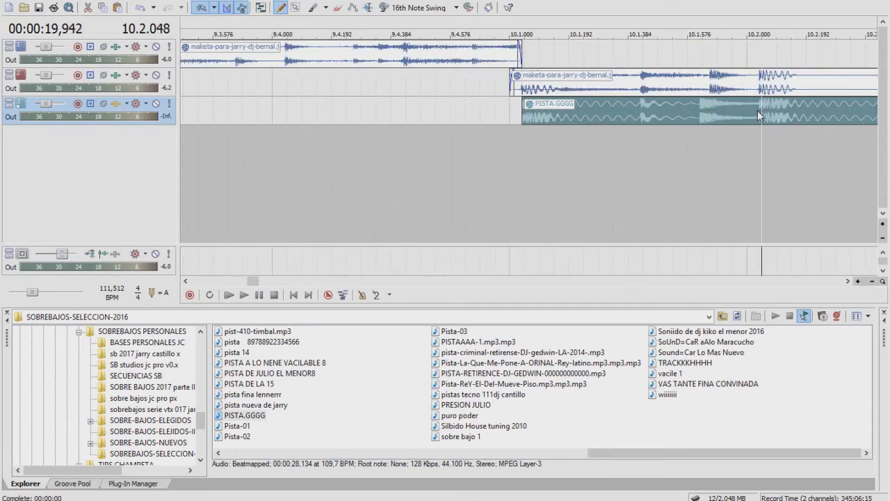
pyautogui.scroll(5, 758, 110)
pyautogui.scroll(-4, 487, 118)
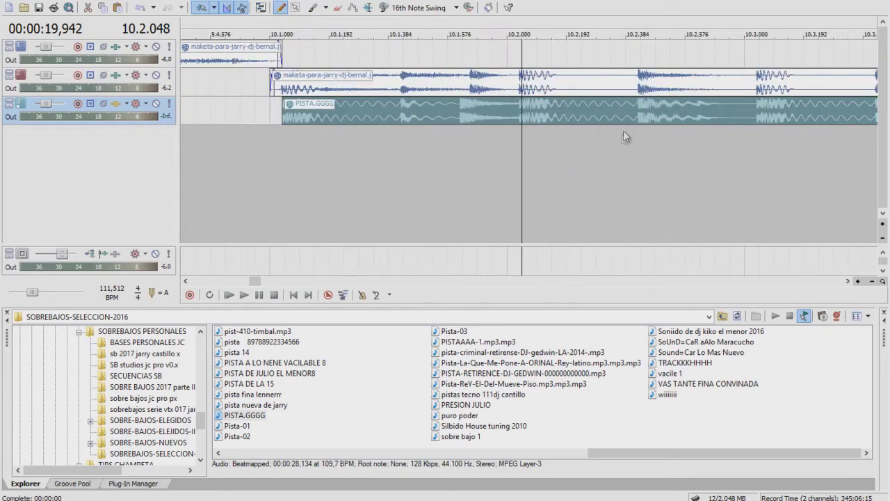
pyautogui.click(759, 106)
pyautogui.scroll(5, 633, 137)
pyautogui.scroll(-3, 636, 136)
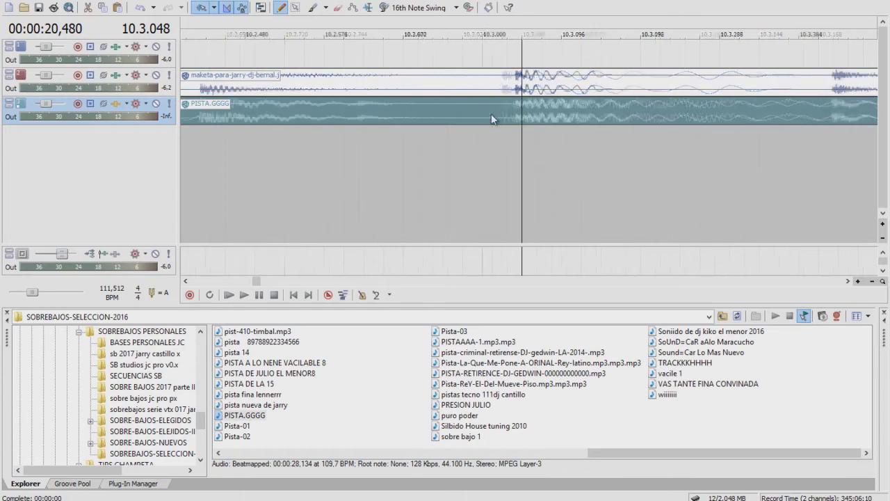
pyautogui.scroll(-2, 653, 135)
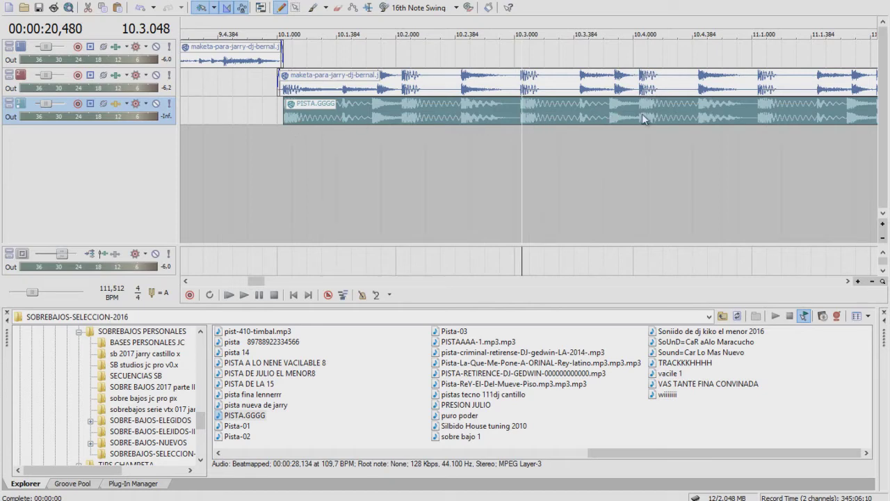
# - Split PISTA.GGGG at the attack of the first beat of measure 11, at 11.1.039, and delete the part after the split
pyautogui.click(756, 102)
pyautogui.scroll(4, 652, 132)
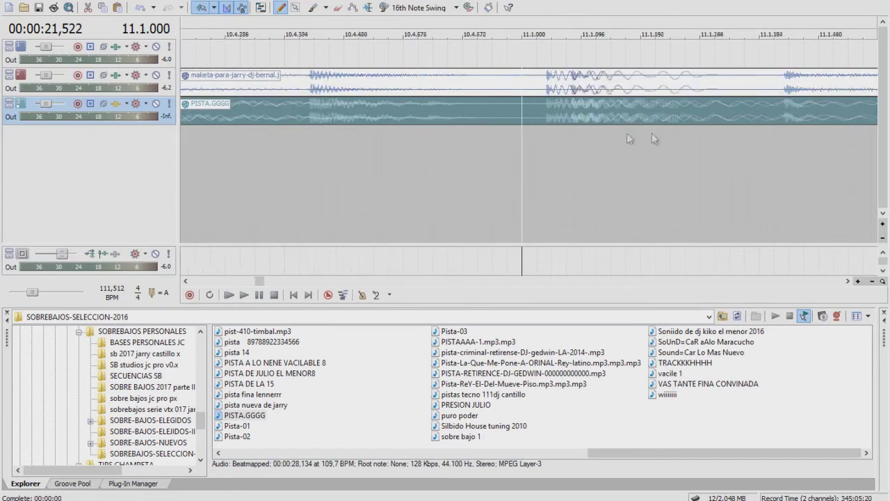
pyautogui.scroll(4, 623, 117)
pyautogui.click(649, 110)
pyautogui.scroll(5, 659, 119)
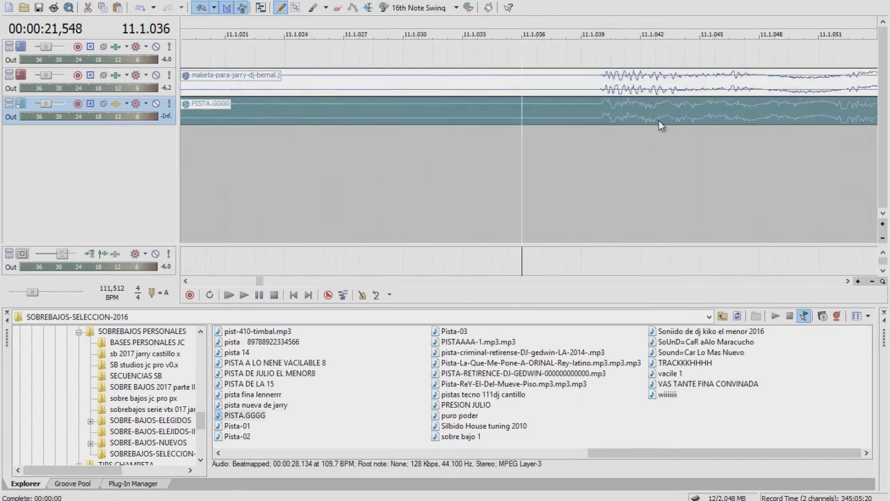
pyautogui.click(600, 113)
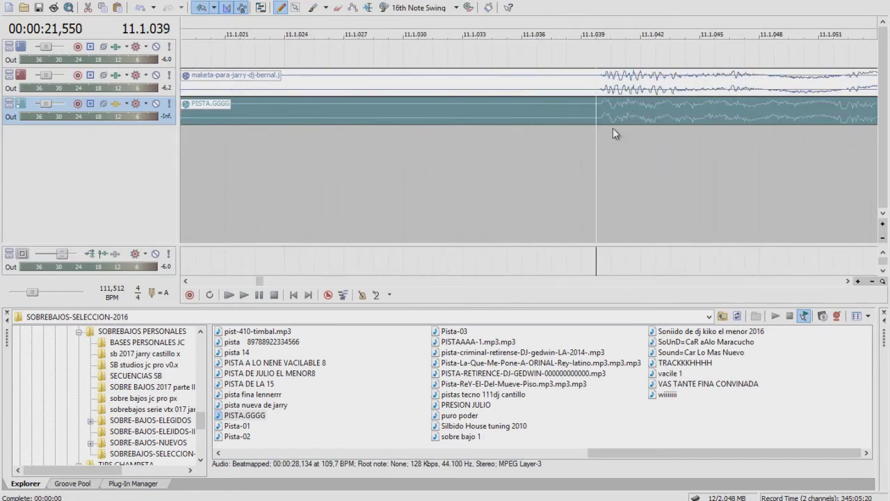
pyautogui.press('s')
pyautogui.scroll(-6, 613, 129)
pyautogui.click(635, 117)
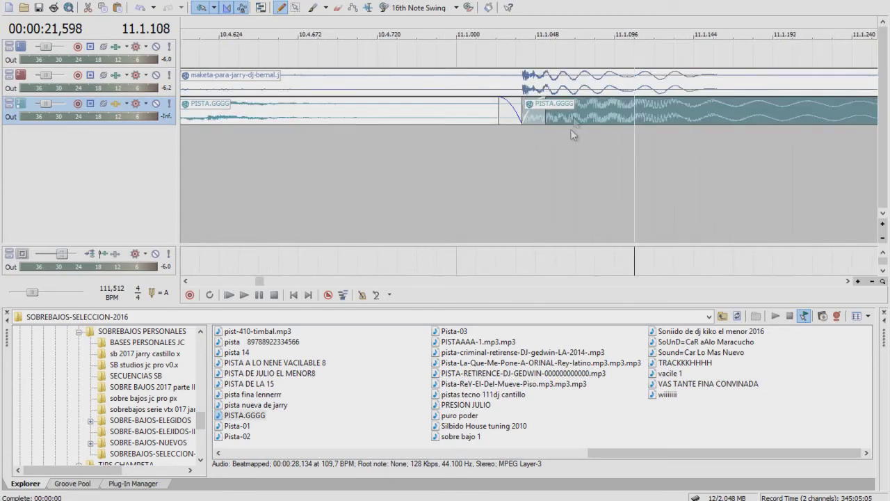
pyautogui.press('Delete')
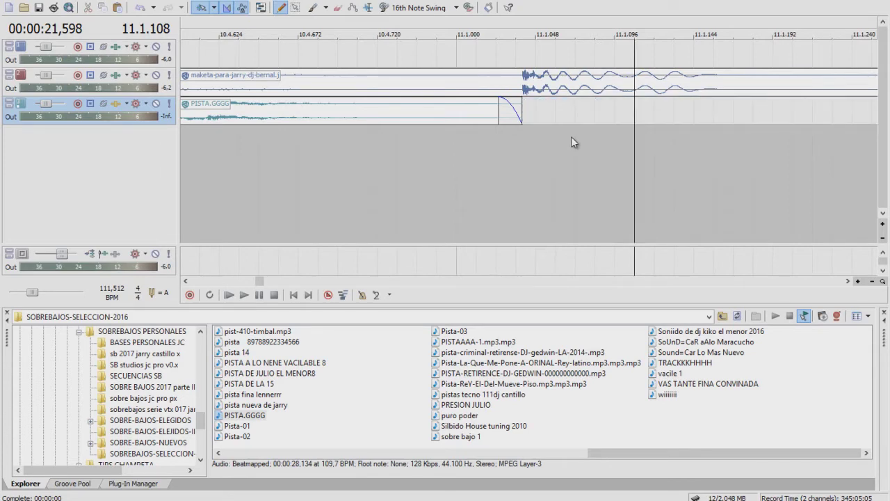
# - Remove the fade-out at the end of the shortened PISTA.GGGG event and place the cursor at the event's start
pyautogui.moveTo(498, 100); pyautogui.dragTo(533, 113)
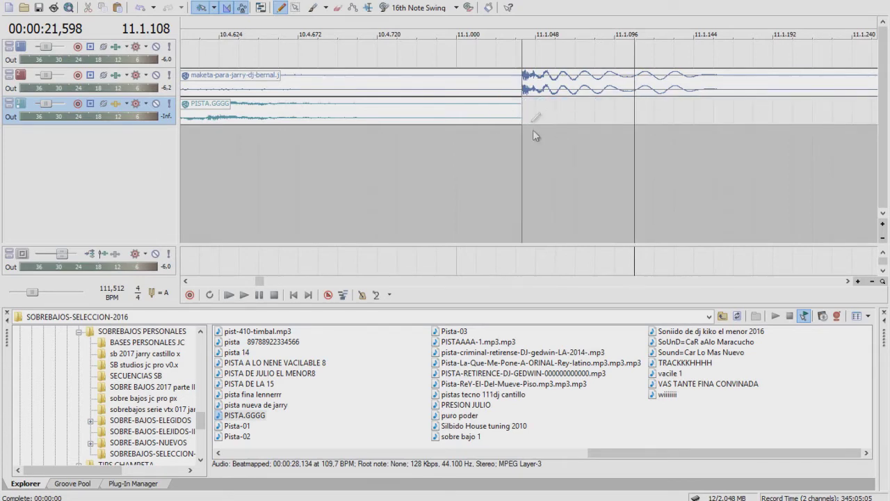
pyautogui.scroll(-5, 555, 164)
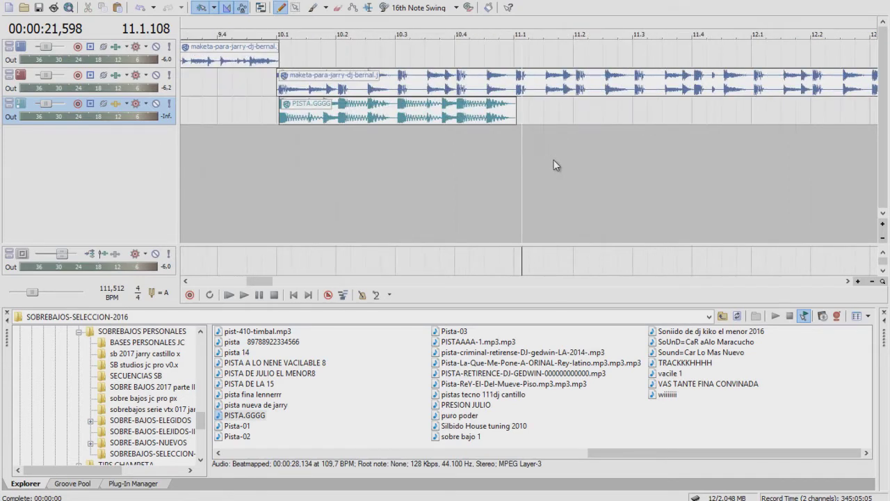
pyautogui.click(283, 116)
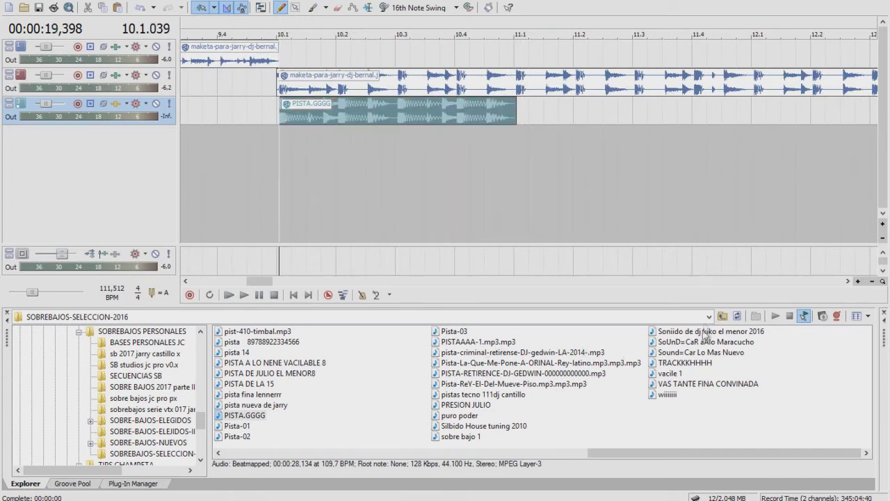
# - Browse up to SOBREBAJOS PERSONALES and open its sb 2017 folder of samples
pyautogui.click(723, 316)
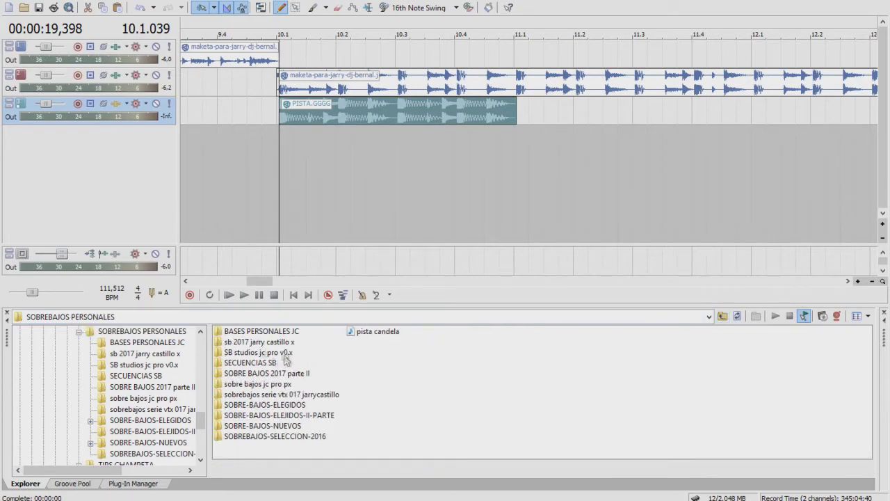
pyautogui.click(259, 343)
pyautogui.doubleClick(259, 344)
pyautogui.click(260, 343)
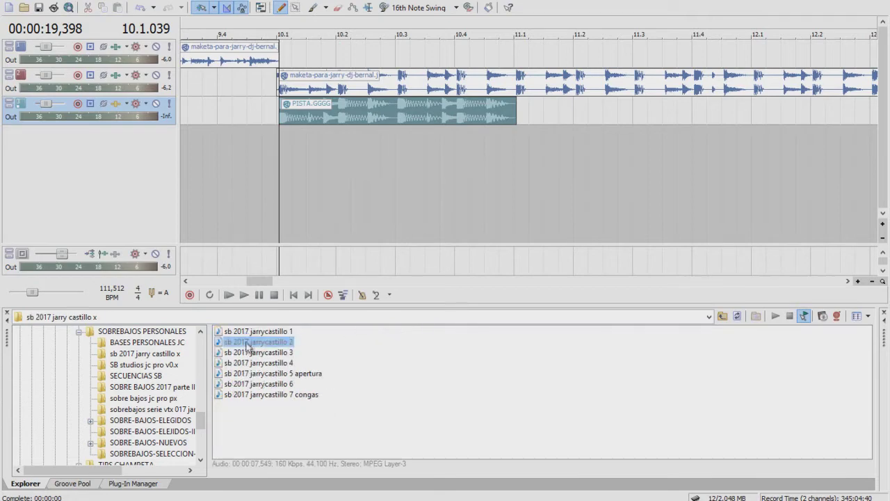
# - Audition the sb 2017 samples 3, 4, 6, 7 congas, 2 and 1
pyautogui.click(259, 353)
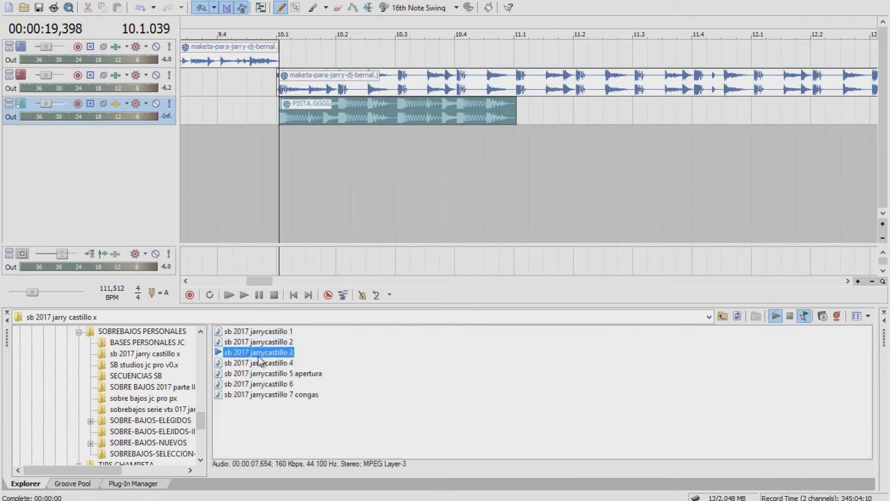
pyautogui.click(268, 363)
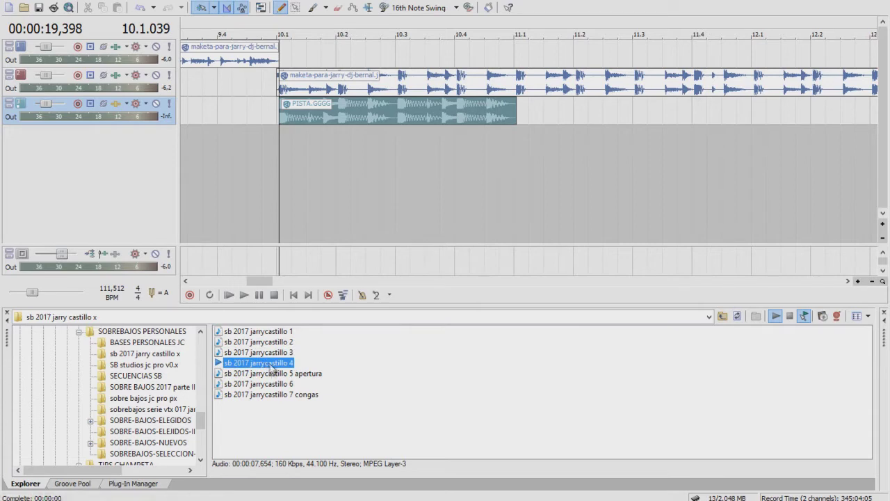
pyautogui.click(292, 384)
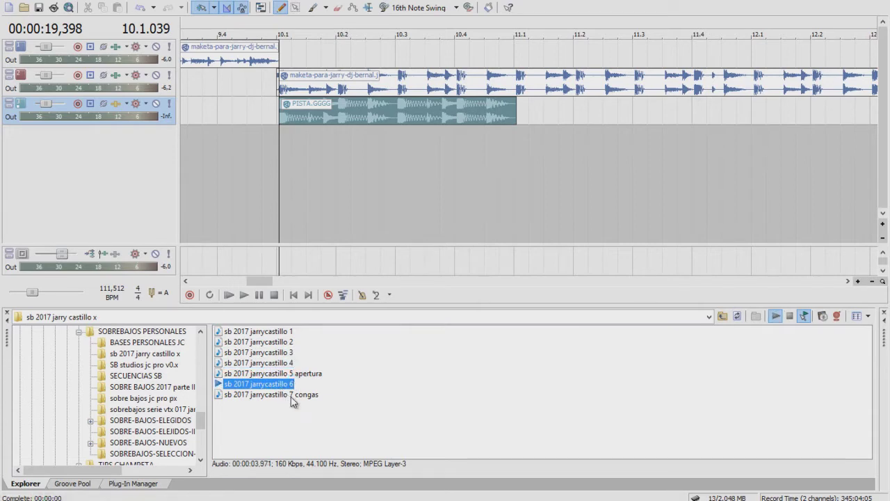
pyautogui.click(291, 395)
pyautogui.click(282, 342)
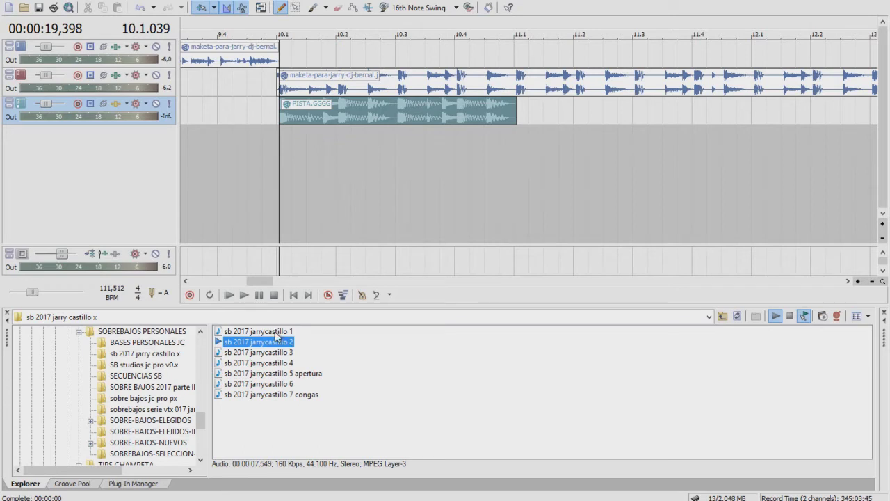
pyautogui.click(277, 333)
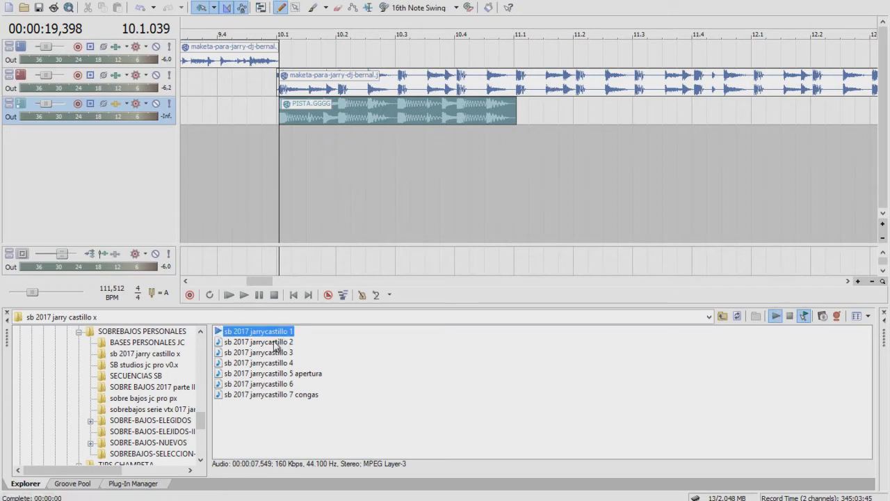
# - Place sb 2017 sample 1 on a new track below PISTA.GGGG near 10.1 and set its clip's ACID type to Beatmapped
pyautogui.moveTo(267, 338); pyautogui.dragTo(287, 201)
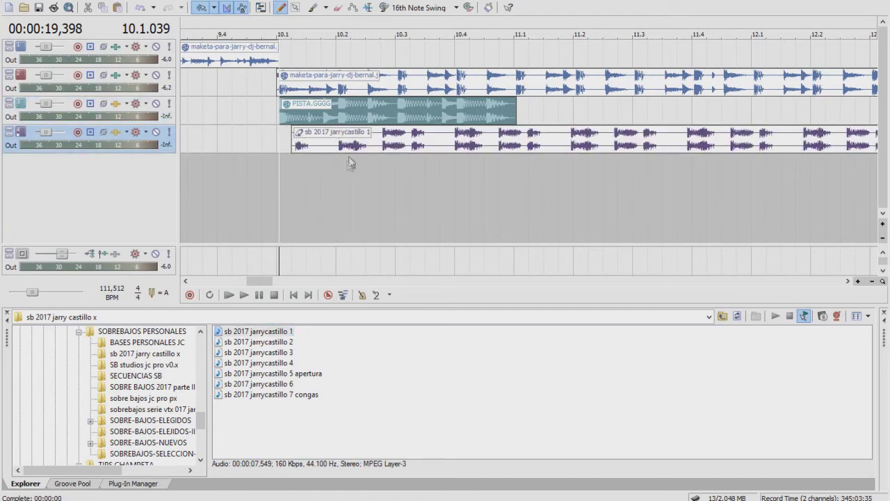
pyautogui.click(393, 147)
pyautogui.rightClick(393, 148)
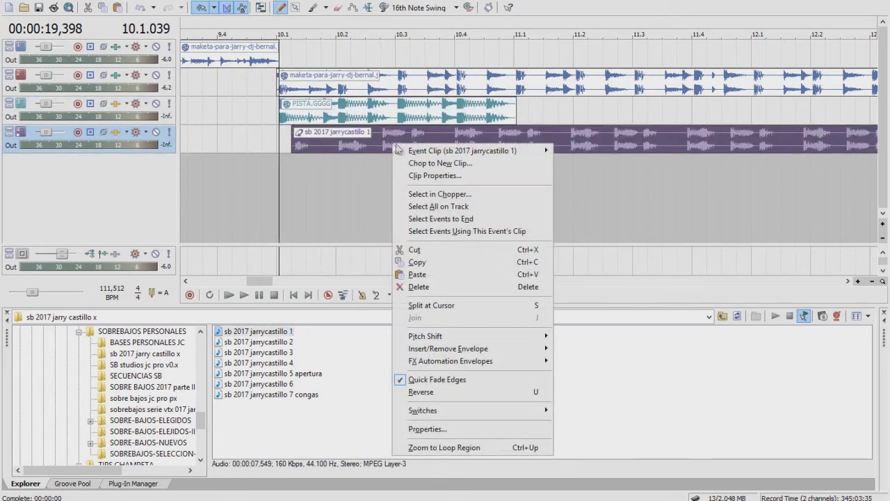
pyautogui.click(431, 175)
pyautogui.click(112, 65)
pyautogui.click(110, 90)
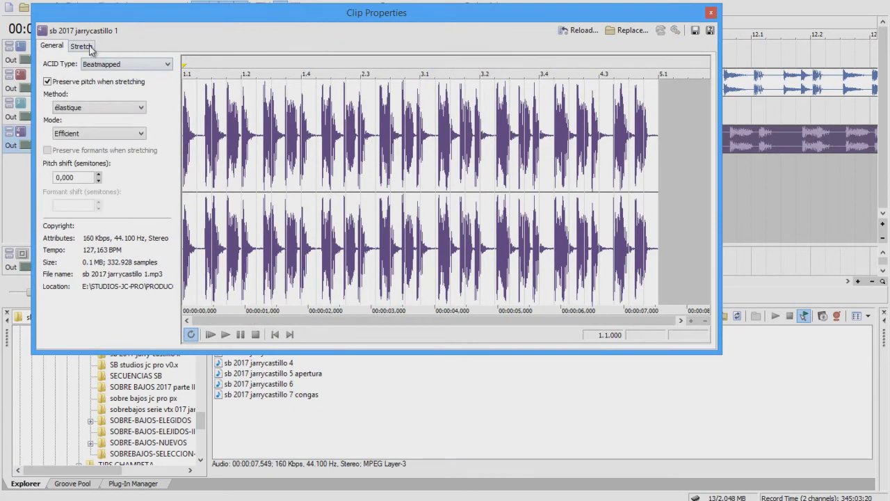
# - Run the Beatmapper Wizard on the sb 2017 sample 1 clip and adjust the one-measure selection to a tempo of 129.989 BPM
pyautogui.click(81, 46)
pyautogui.click(141, 287)
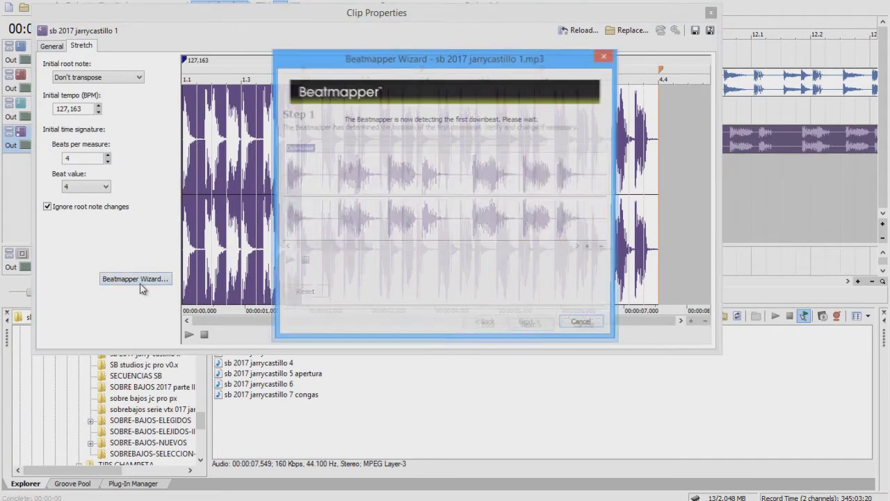
pyautogui.click(536, 329)
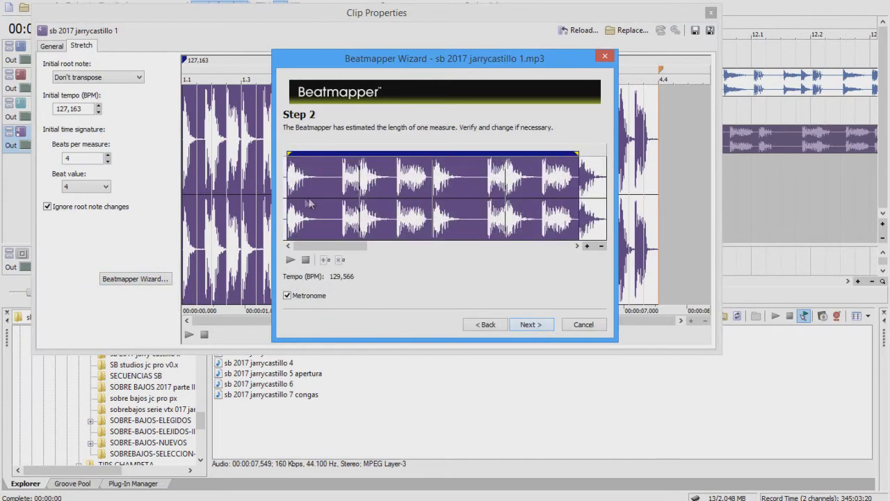
pyautogui.moveTo(286, 200)
pyautogui.mouseDown()
pyautogui.moveTo(462, 197)
pyautogui.moveTo(442, 209)
pyautogui.moveTo(451, 198)
pyautogui.mouseUp()
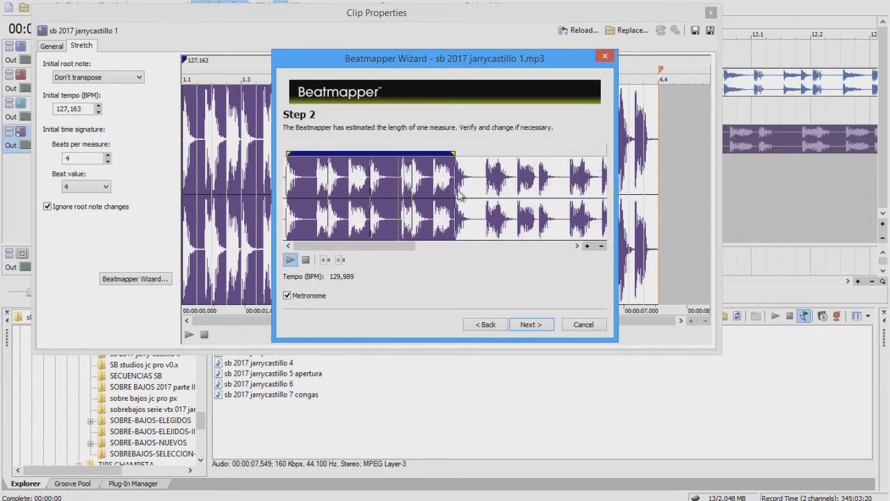
pyautogui.scroll(-1, 458, 198)
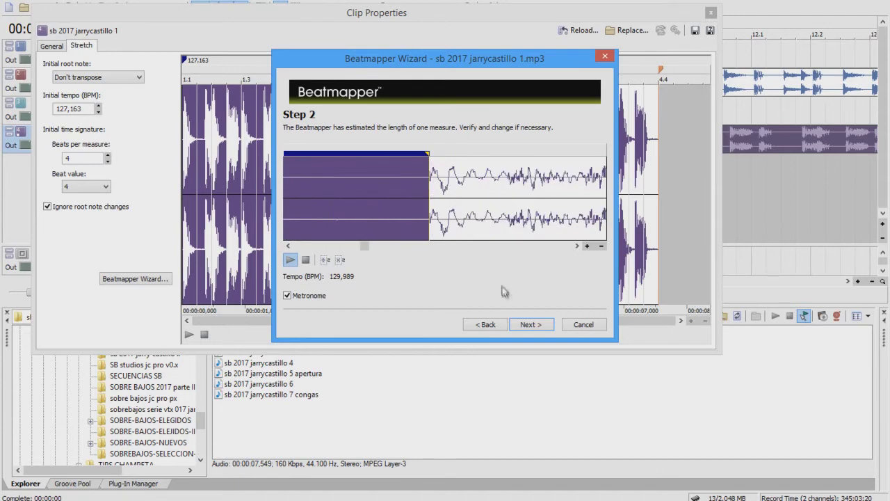
# - Finish the Beatmapper Wizard, saving the Beatmapper information with the file, and close the clip properties
pyautogui.click(531, 325)
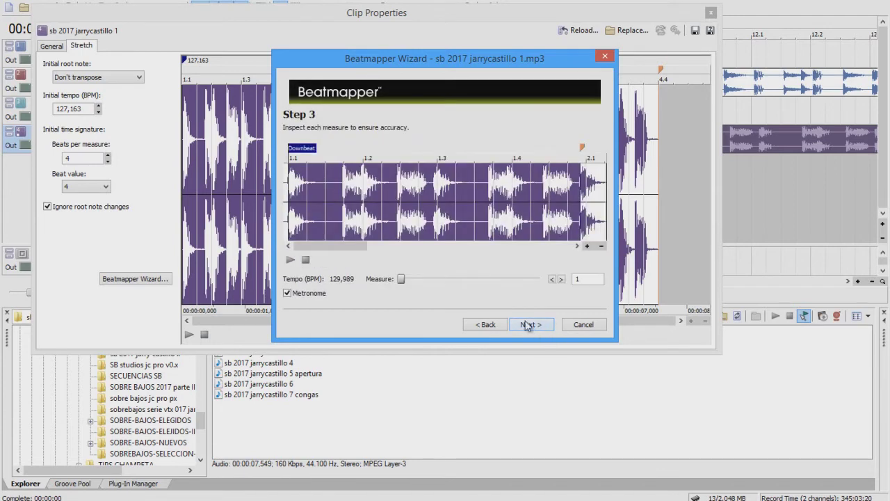
pyautogui.click(528, 325)
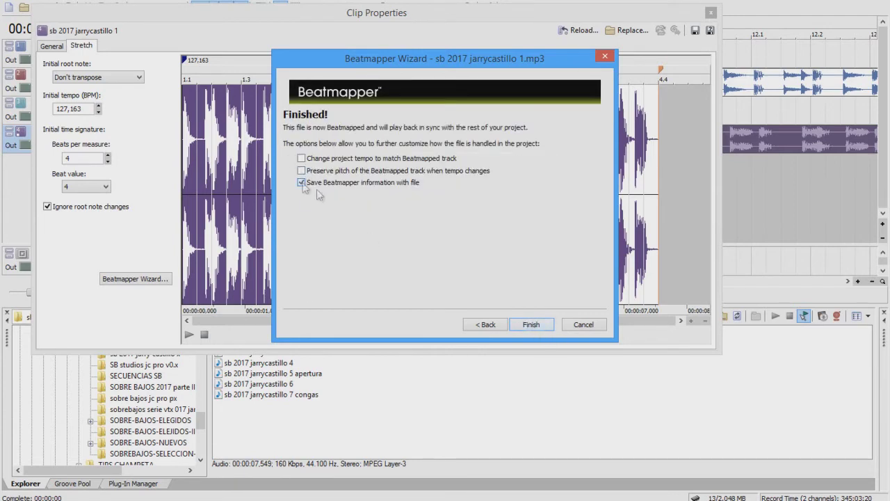
pyautogui.click(530, 324)
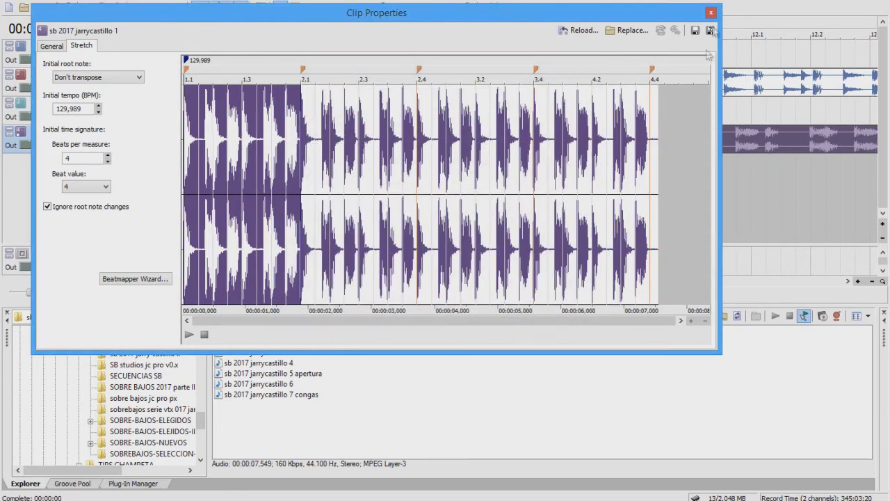
pyautogui.click(710, 13)
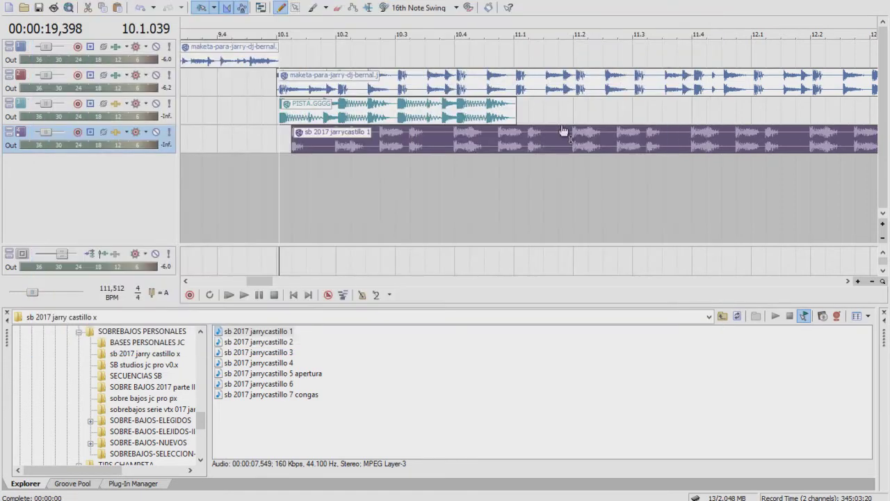
# - Move the sb 2017 sample 1 event earlier so its start lines up with the start of the PISTA.GGGG event just after 10.1
pyautogui.click(292, 141)
pyautogui.scroll(6, 292, 142)
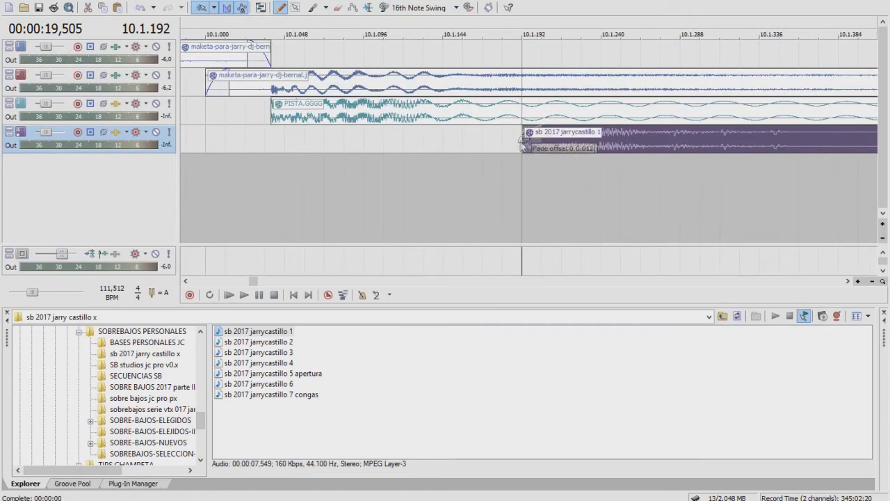
pyautogui.scroll(-3, 610, 163)
pyautogui.moveTo(580, 144); pyautogui.dragTo(491, 144)
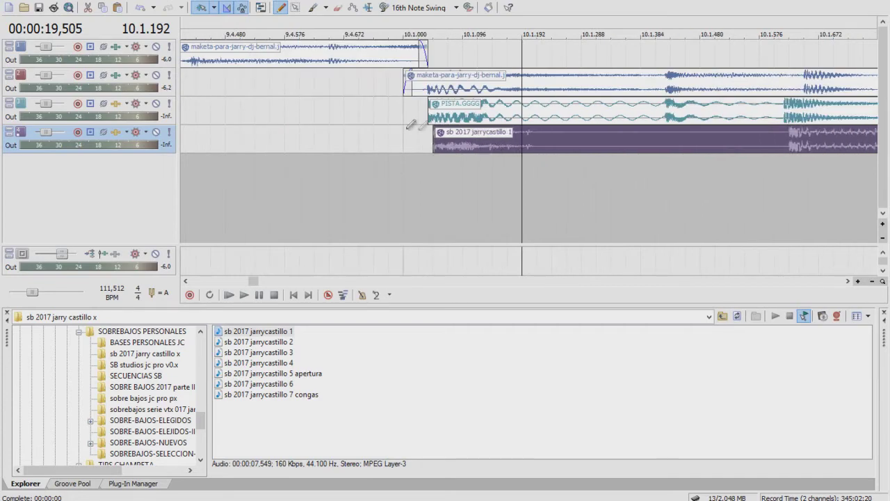
pyautogui.click(429, 156)
pyautogui.scroll(6, 756, 156)
pyautogui.moveTo(758, 145); pyautogui.dragTo(731, 143)
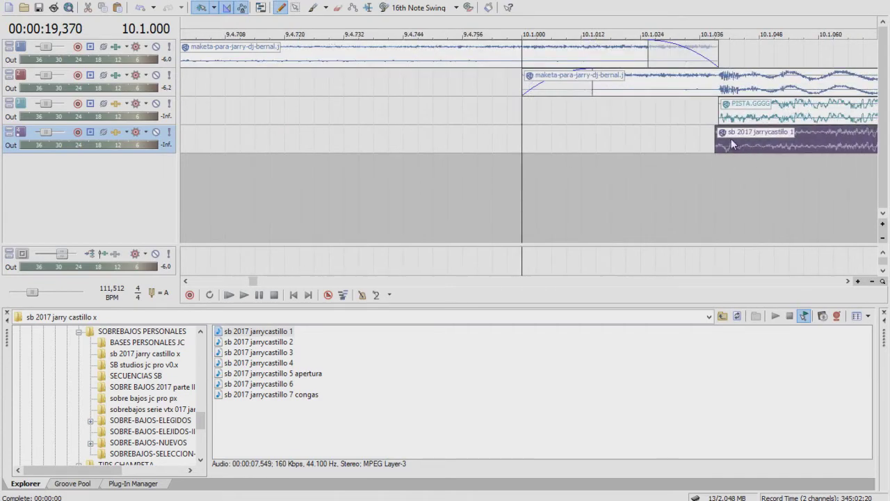
pyautogui.click(731, 139)
pyautogui.scroll(-2, 473, 161)
pyautogui.scroll(-6, 472, 161)
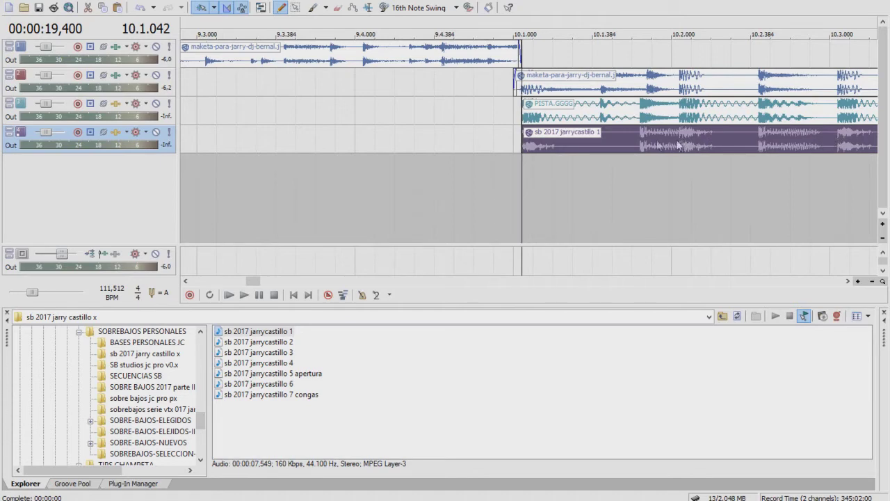
# - Split the sb 2017 sample 1 event at 11.1.039, where PISTA.GGGG ends, and delete the part after the split
pyautogui.click(842, 143)
pyautogui.scroll(-3, 640, 167)
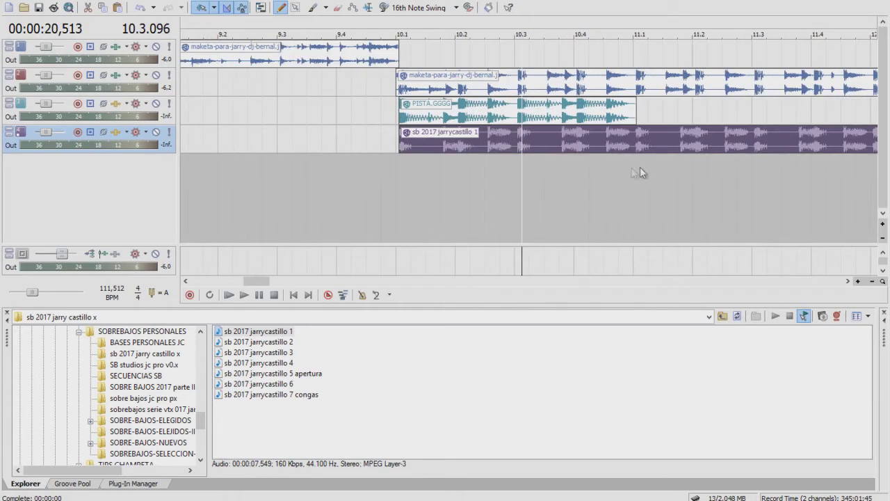
pyautogui.click(575, 136)
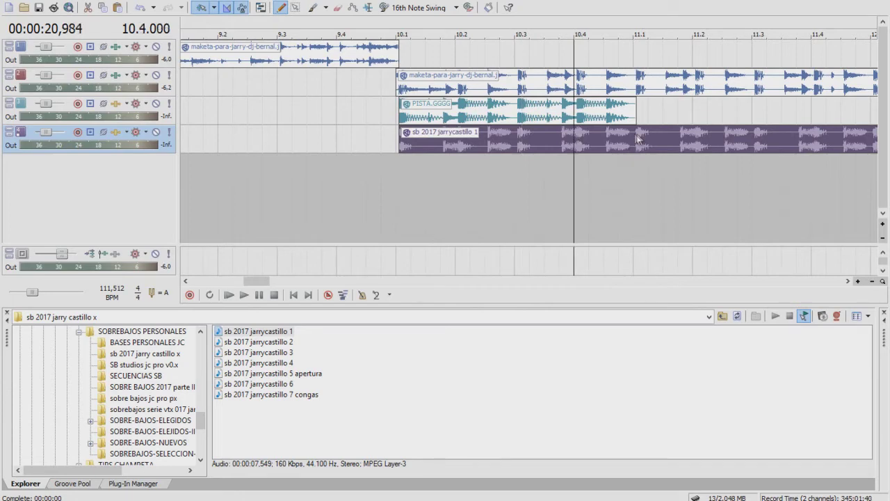
pyautogui.click(639, 139)
pyautogui.scroll(5, 635, 137)
pyautogui.click(656, 132)
pyautogui.scroll(4, 655, 135)
pyautogui.click(474, 141)
pyautogui.hotkey('ctrl', 'v')
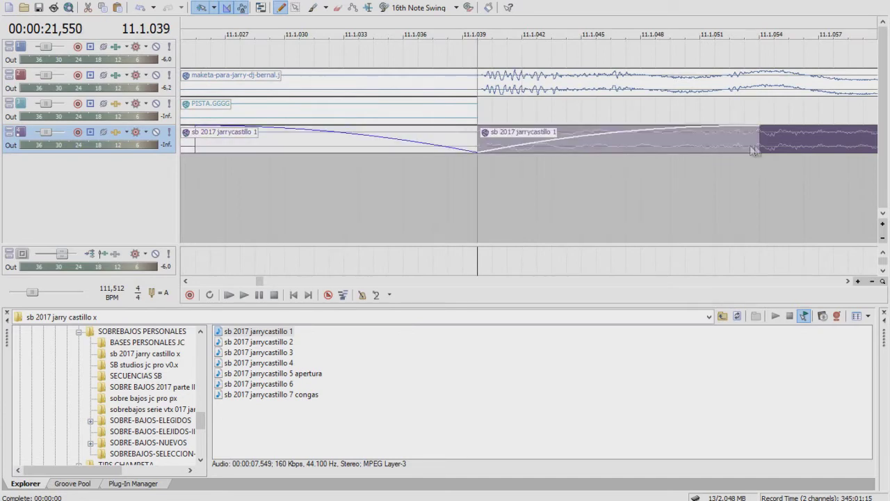
pyautogui.scroll(-3, 736, 142)
pyautogui.click(736, 142)
pyautogui.hotkey('ctrl', 'z')
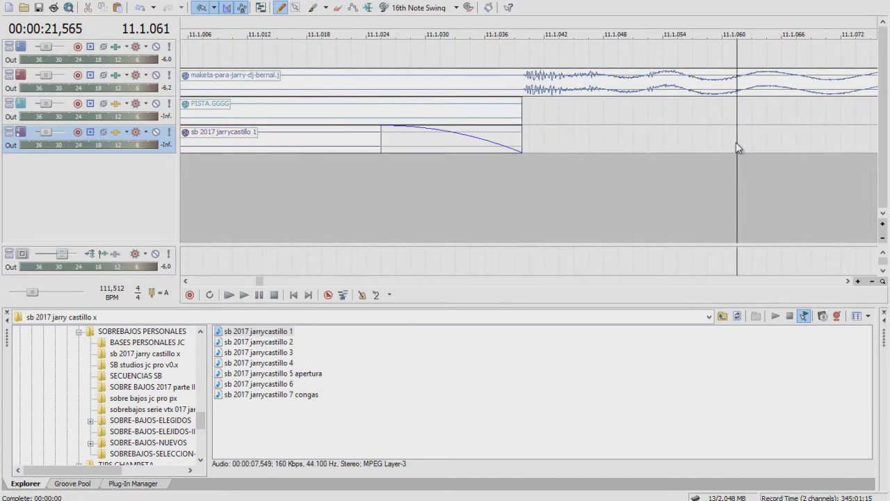
pyautogui.scroll(-10, 736, 142)
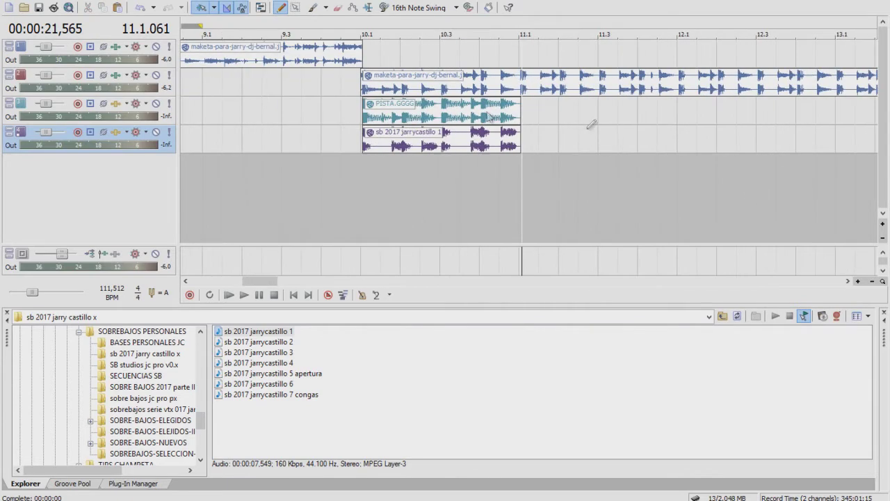
# - Copy the PISTA.GGGG and sb 2017 sample 1 events together and paste them at their end, 11.1.039
pyautogui.click(297, 9)
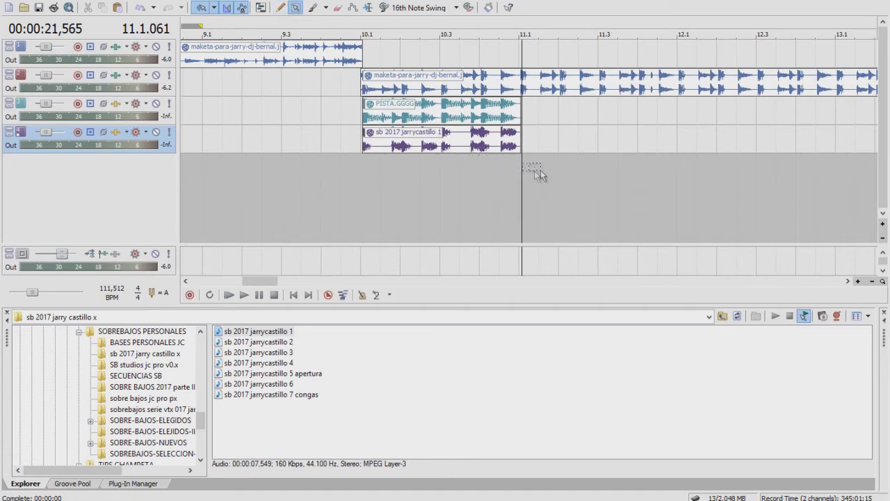
pyautogui.moveTo(516, 159); pyautogui.dragTo(386, 118)
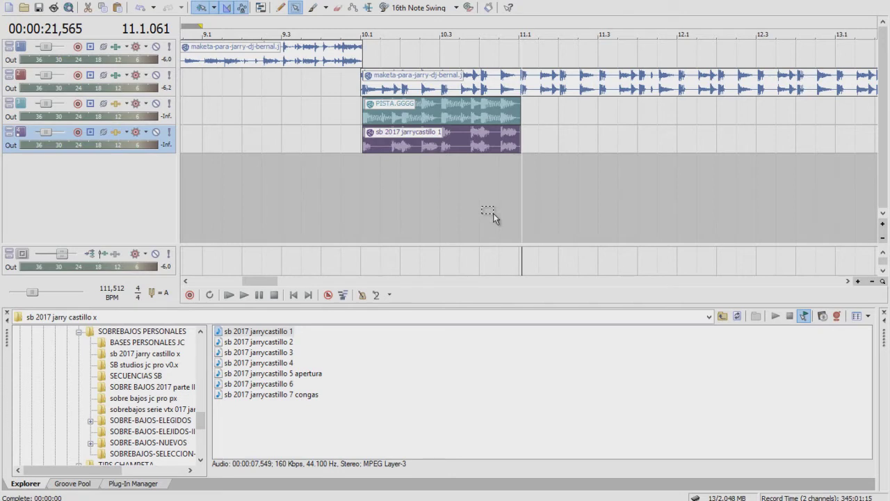
pyautogui.click(282, 9)
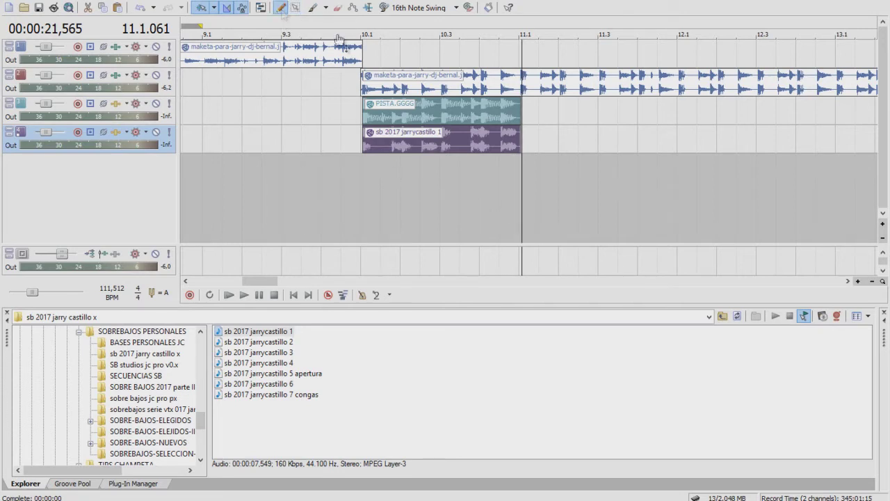
pyautogui.click(518, 105)
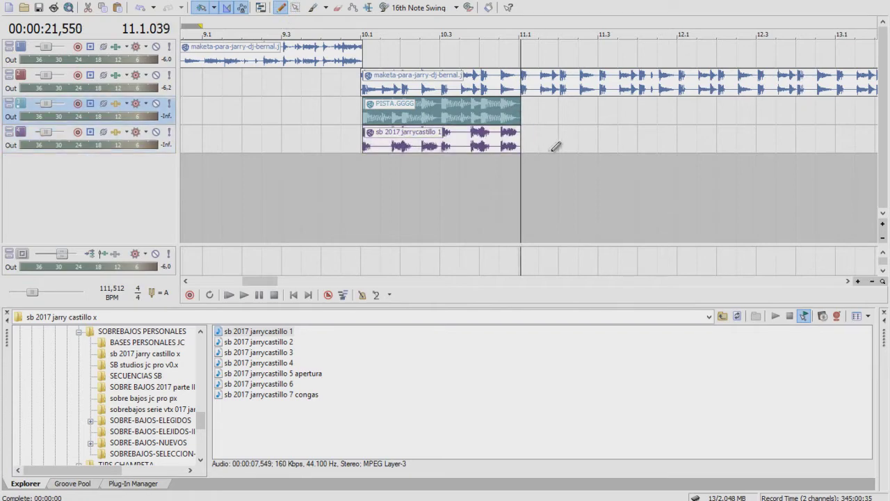
pyautogui.hotkey('ctrl', 'v')
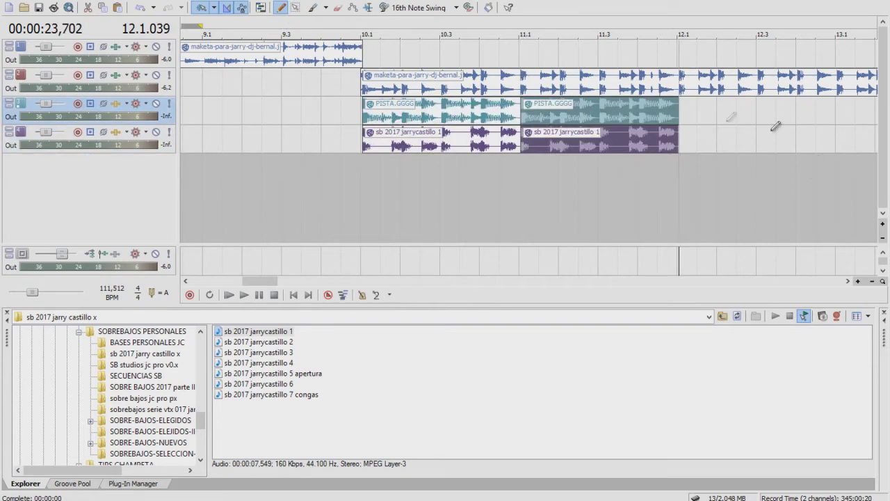
# - Paste two more copies of both events back to back from 12.1.039 to 14.1.039
pyautogui.scroll(10, 684, 120)
pyautogui.scroll(3, 625, 109)
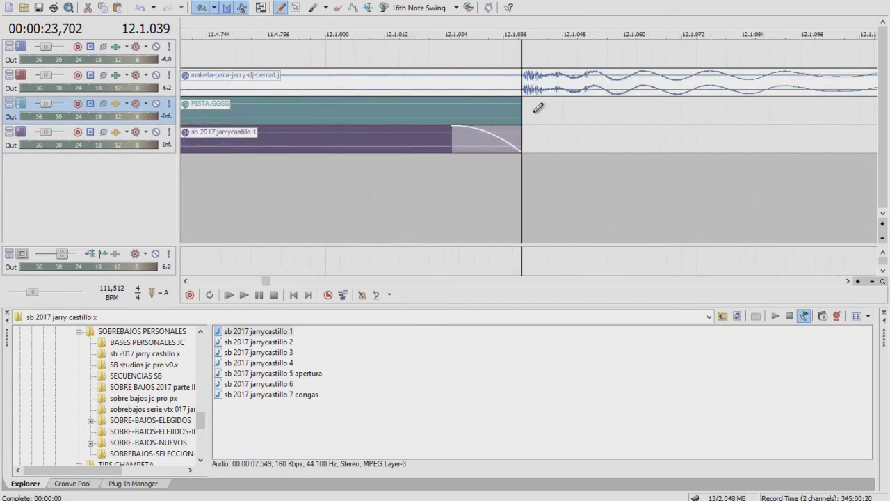
pyautogui.hotkey('ctrl', 'v')
pyautogui.scroll(-5, 704, 161)
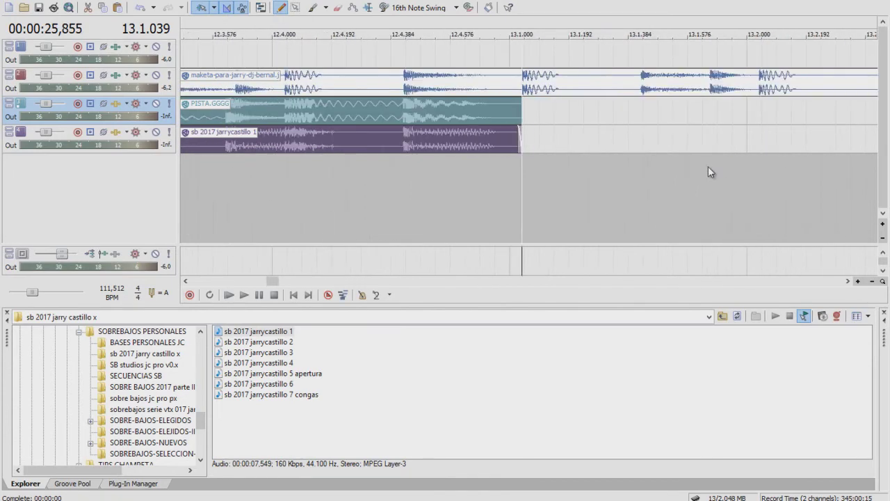
pyautogui.hotkey('ctrl', 'v')
pyautogui.scroll(-6, 722, 179)
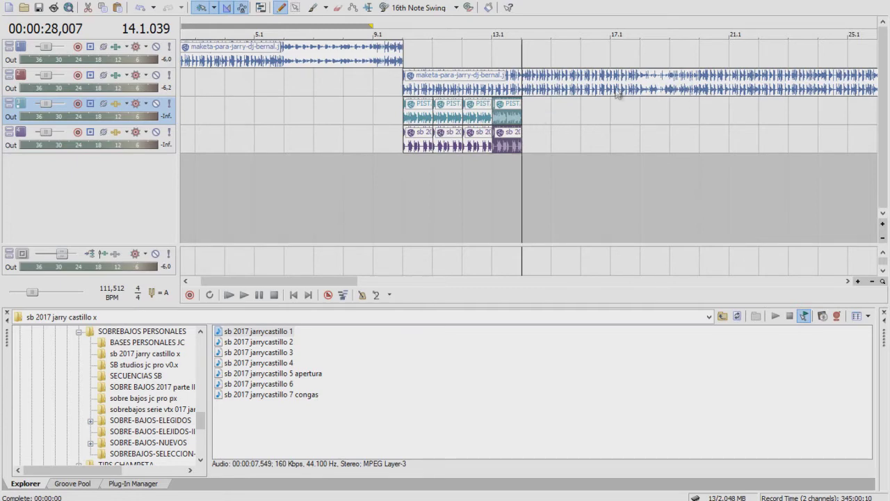
# - Copy all four pairs of PISTA.GGGG and sb 2017 sample 1 events and paste them at 14.1.039, filling up to 18.1.039
pyautogui.click(640, 89)
pyautogui.click(293, 10)
pyautogui.moveTo(551, 158); pyautogui.dragTo(466, 154)
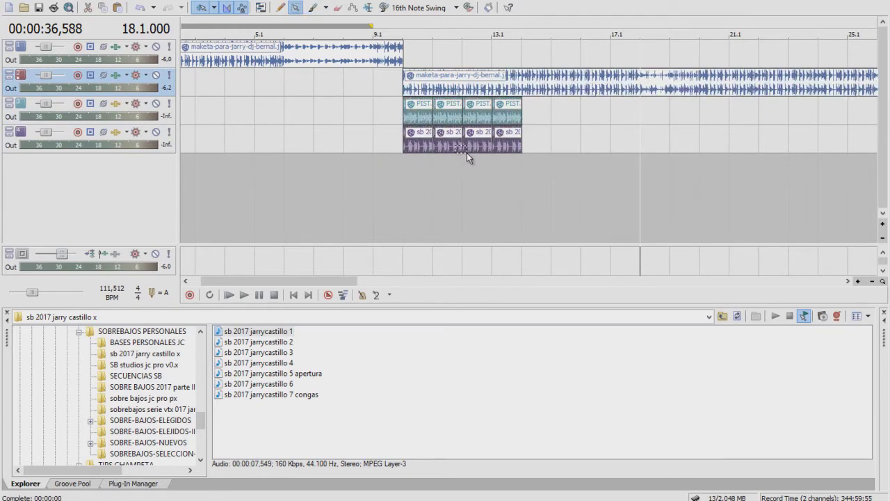
pyautogui.click(281, 9)
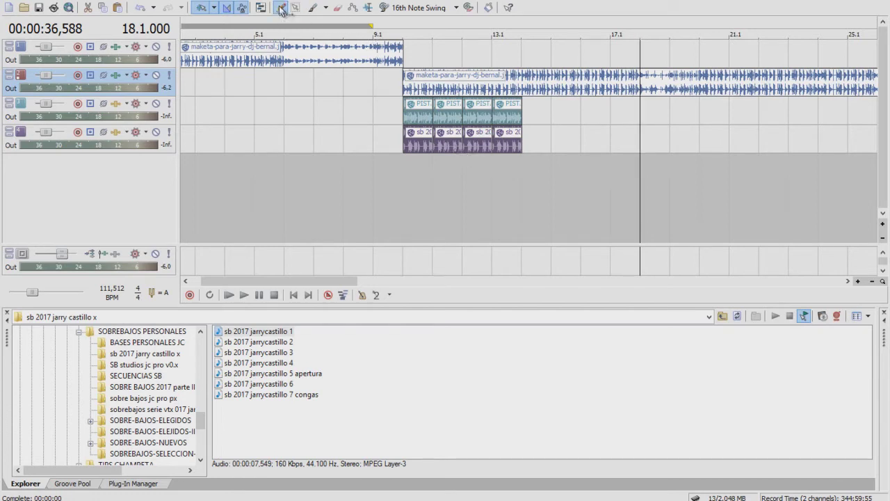
pyautogui.click(520, 108)
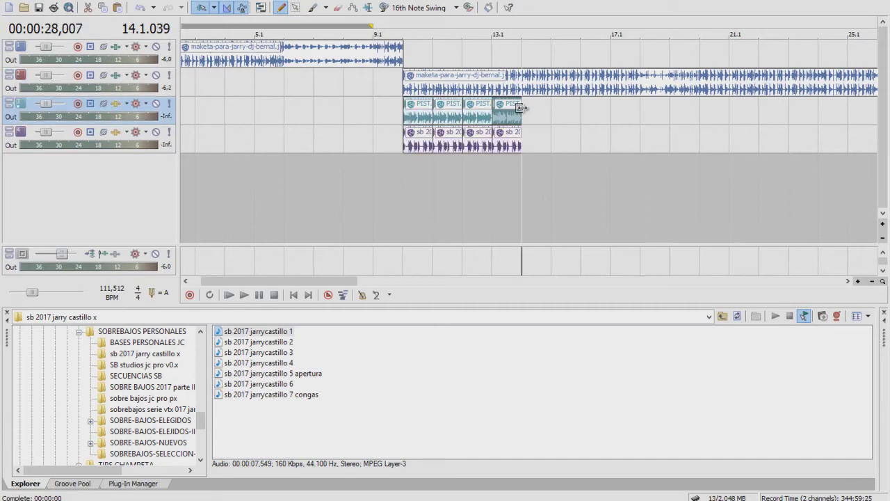
pyautogui.hotkey('ctrl', 'v')
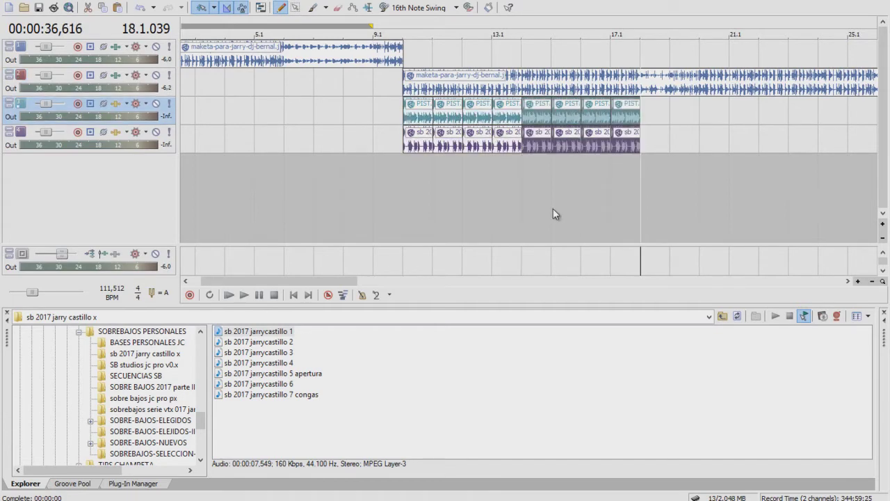
# - Try to move the maketa song event from the second track down onto the PISTA.GGGG track
pyautogui.click(648, 86)
pyautogui.scroll(12, 648, 86)
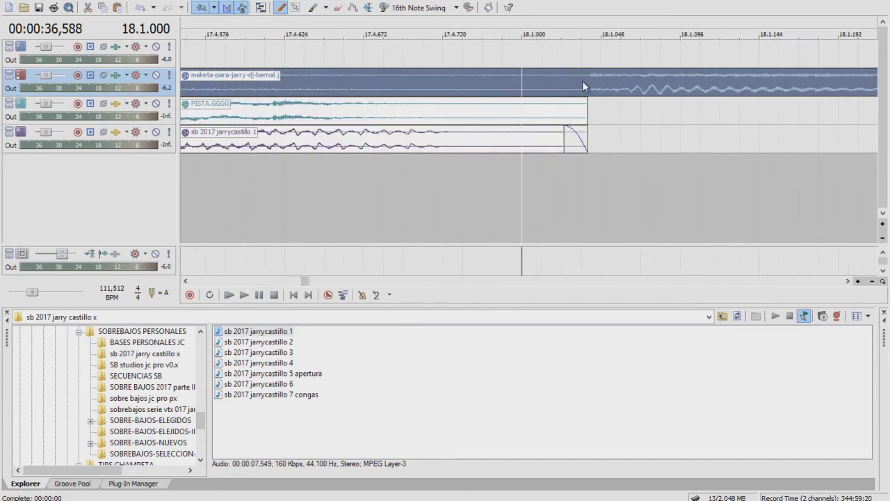
pyautogui.moveTo(583, 86); pyautogui.dragTo(623, 124)
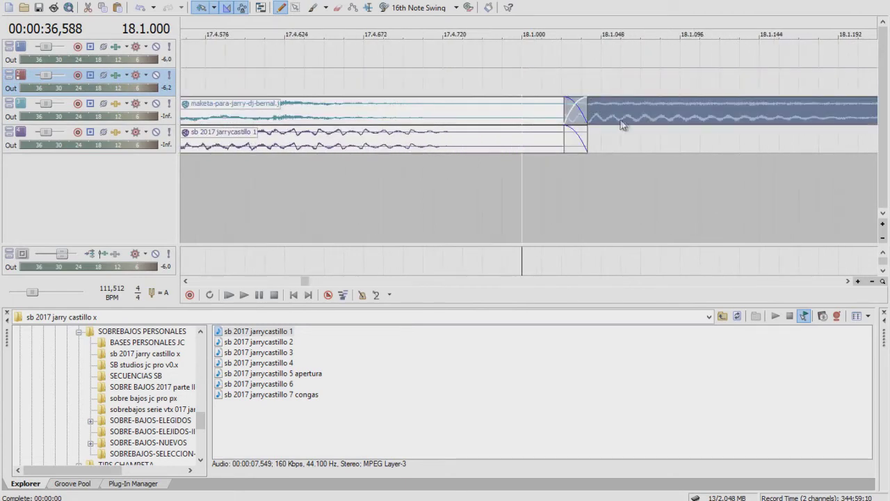
pyautogui.scroll(-5, 668, 142)
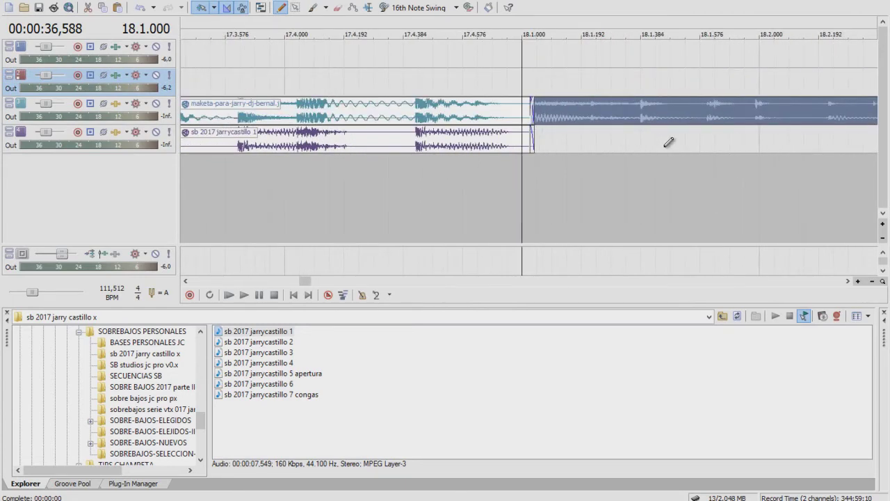
pyautogui.hotkey('ctrl', 'z')
# - Place the cursor at 18.3.384 in the maketa song event, just past the end of the repeated backing events
pyautogui.scroll(-8, 671, 153)
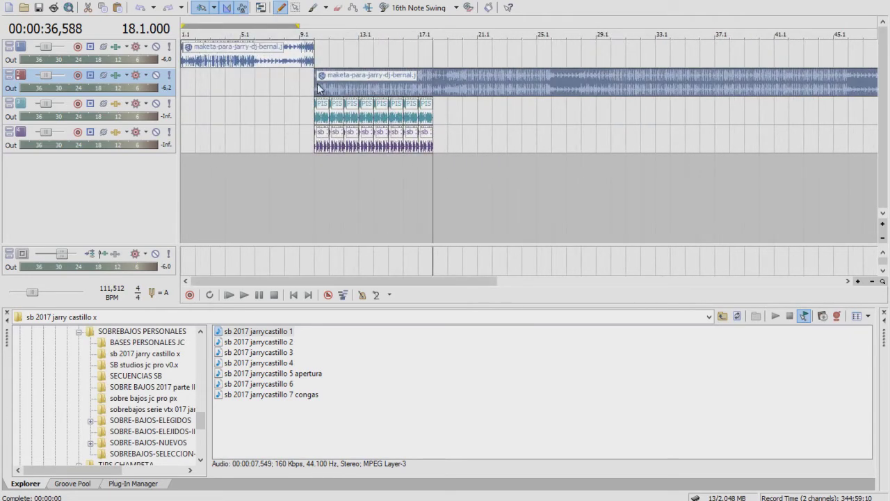
pyautogui.scroll(6, 447, 94)
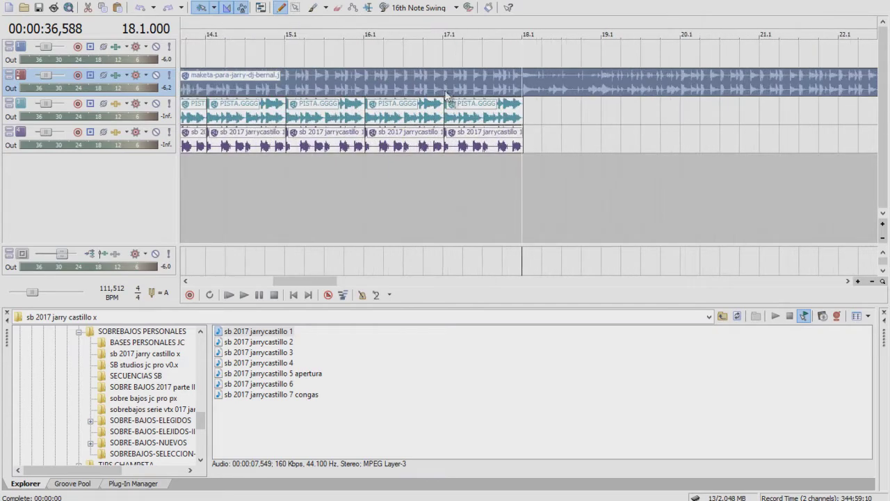
pyautogui.scroll(2, 447, 94)
pyautogui.click(600, 85)
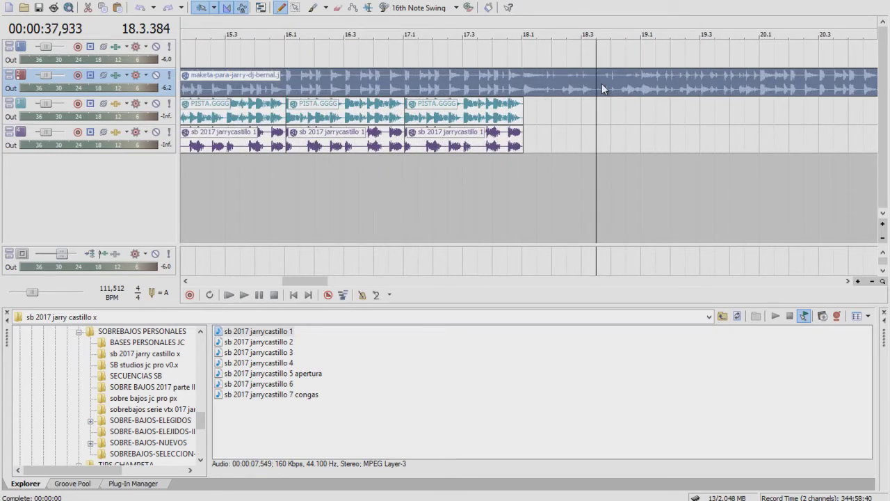
# - Split the second-track maketa song event at 18.3.384 and delete the part after the split
pyautogui.press('s')
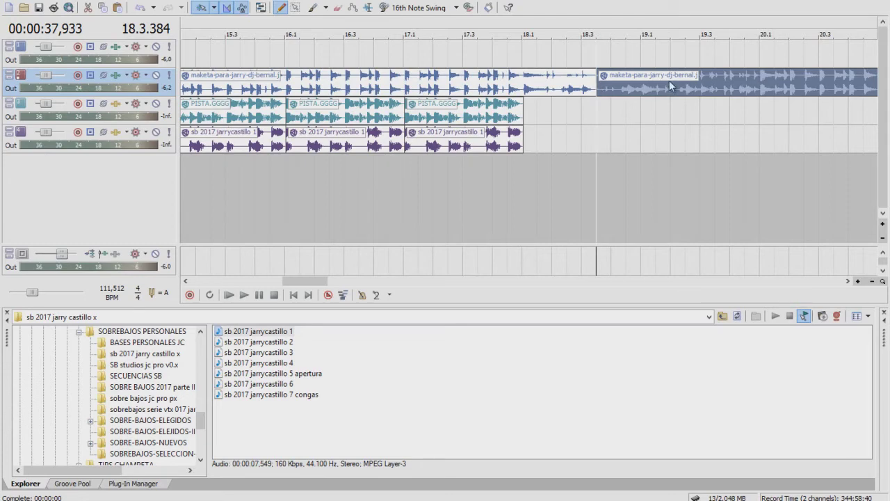
pyautogui.press('Delete')
pyautogui.scroll(-3, 812, 127)
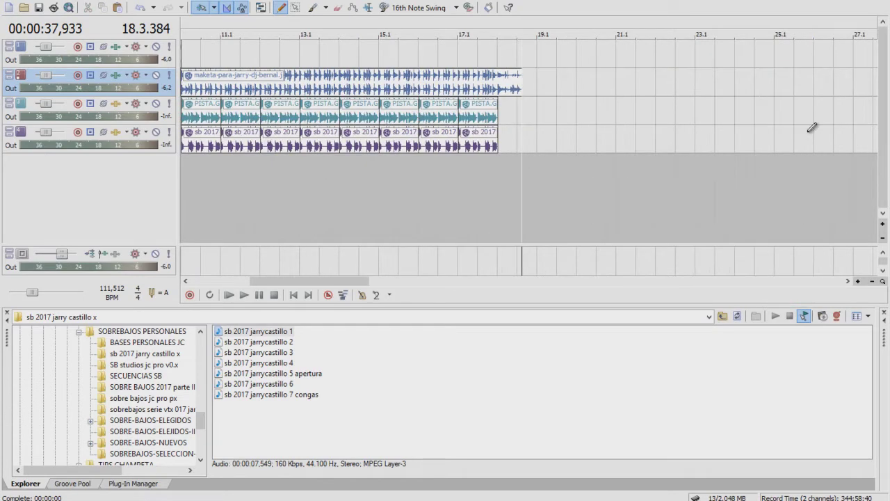
pyautogui.scroll(-3, 811, 127)
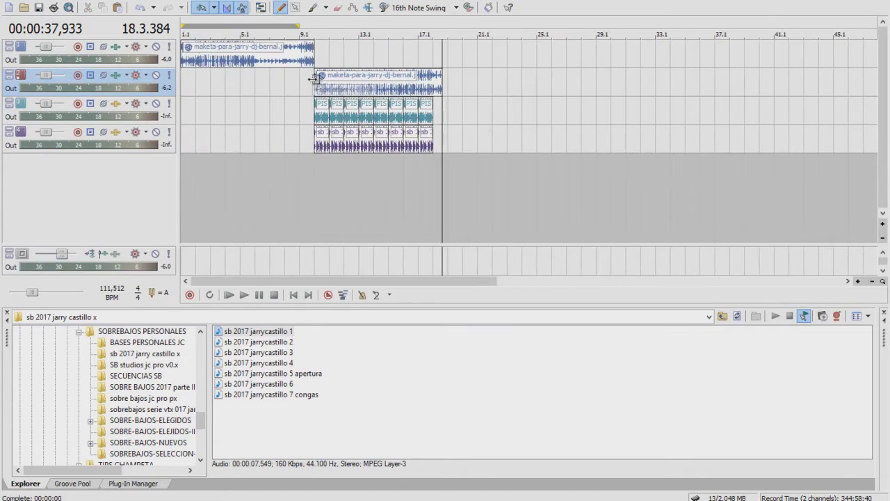
# - Browse up to the ACID PRO 7.0 PRODUCCION MUSICAL folder, checking the contents of EFECTOS PARTE II
pyautogui.click(723, 317)
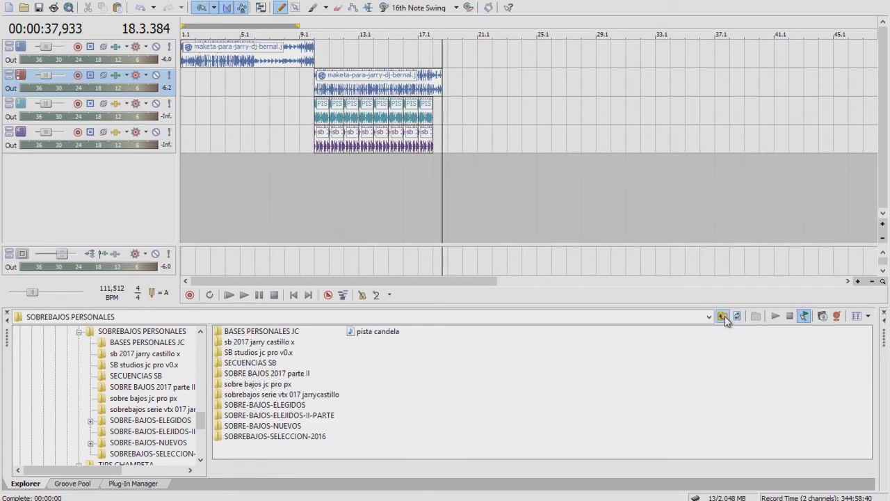
pyautogui.click(724, 318)
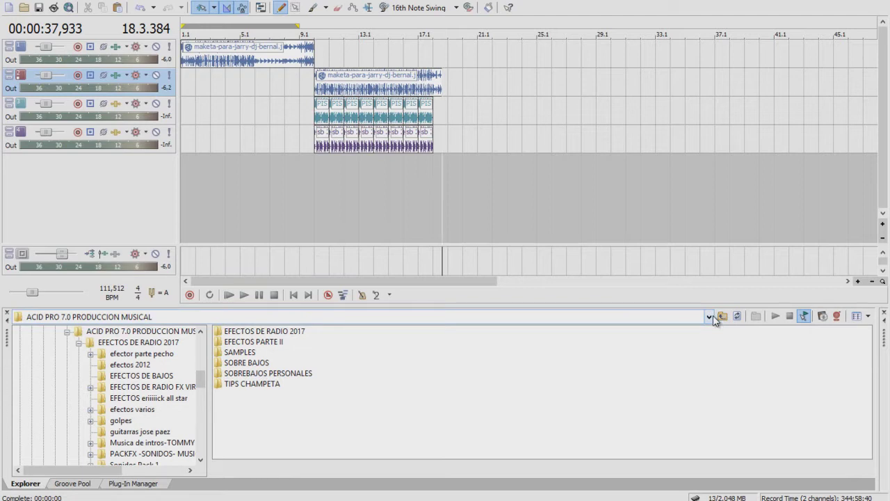
pyautogui.click(275, 345)
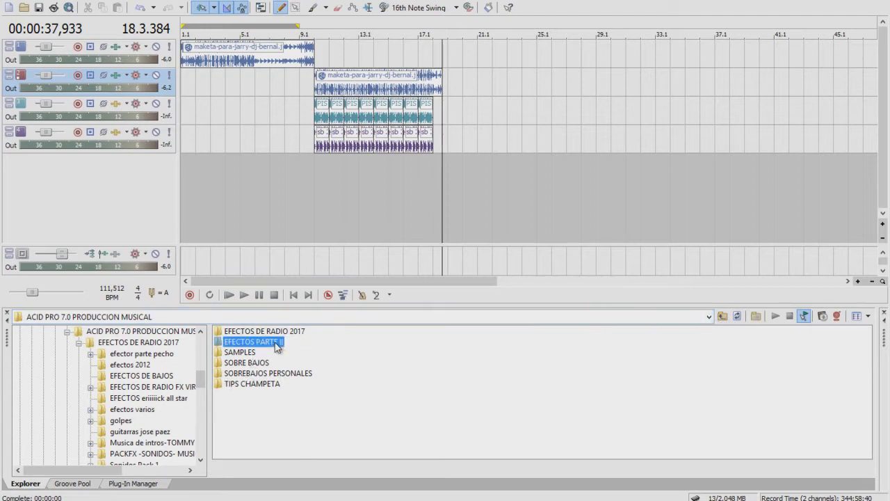
pyautogui.doubleClick(276, 343)
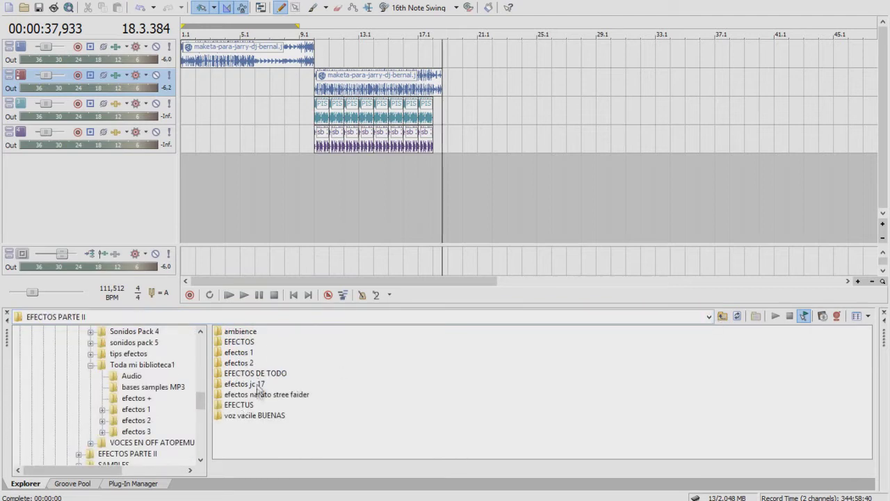
pyautogui.click(722, 317)
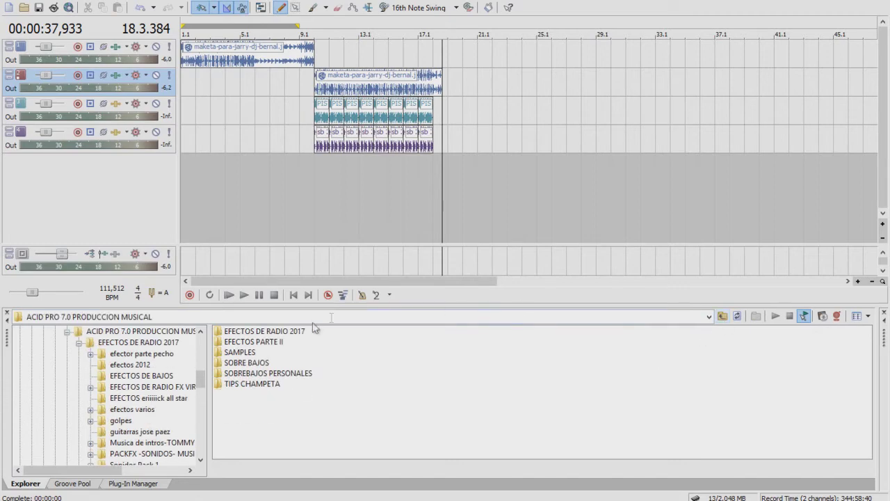
# - Find EFECTO__13 in the golpes folder of EFECTOS DE RADIO 2017 and place it on a new track at 18.1.000
pyautogui.doubleClick(268, 333)
pyautogui.click(246, 405)
pyautogui.doubleClick(240, 395)
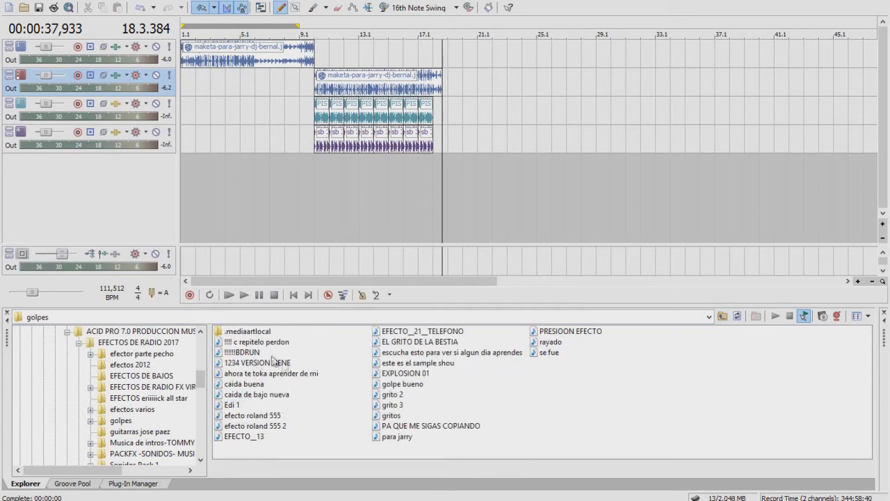
pyautogui.moveTo(251, 440); pyautogui.dragTo(435, 166)
pyautogui.scroll(8, 436, 166)
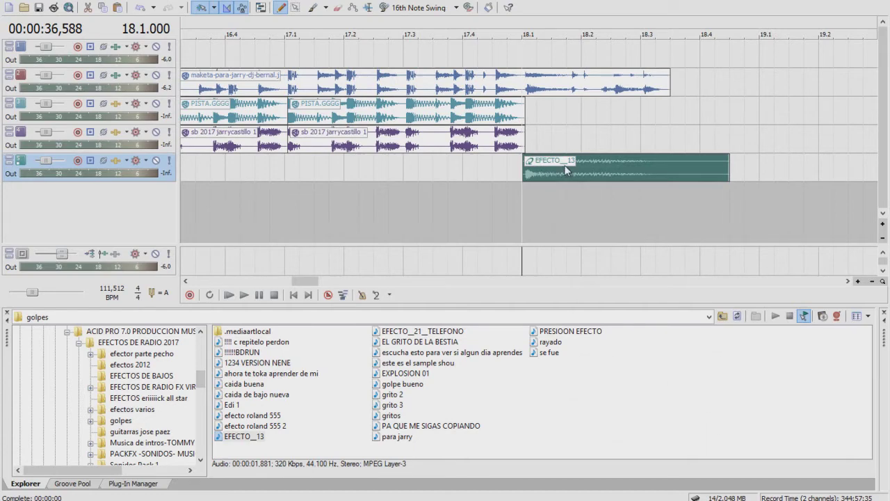
# - Set the ACID type of the EFECTO__13 clip to One-Shot in its clip properties
pyautogui.rightClick(564, 166)
pyautogui.click(605, 198)
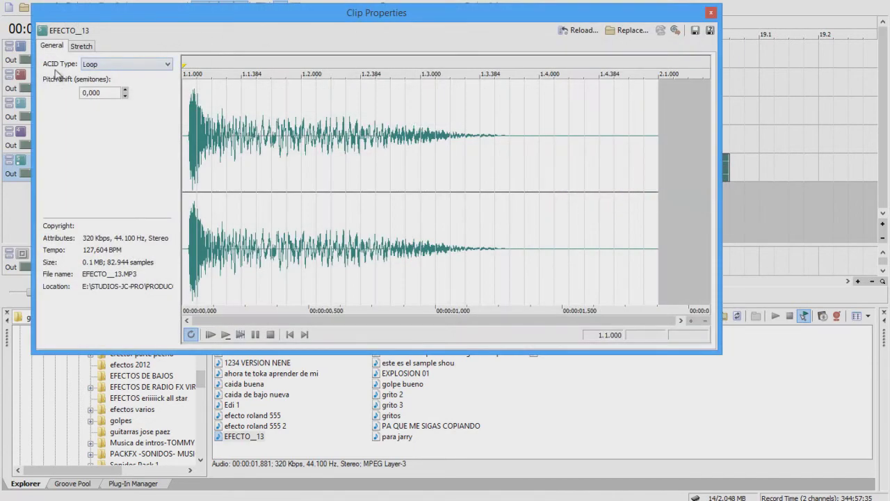
pyautogui.click(131, 68)
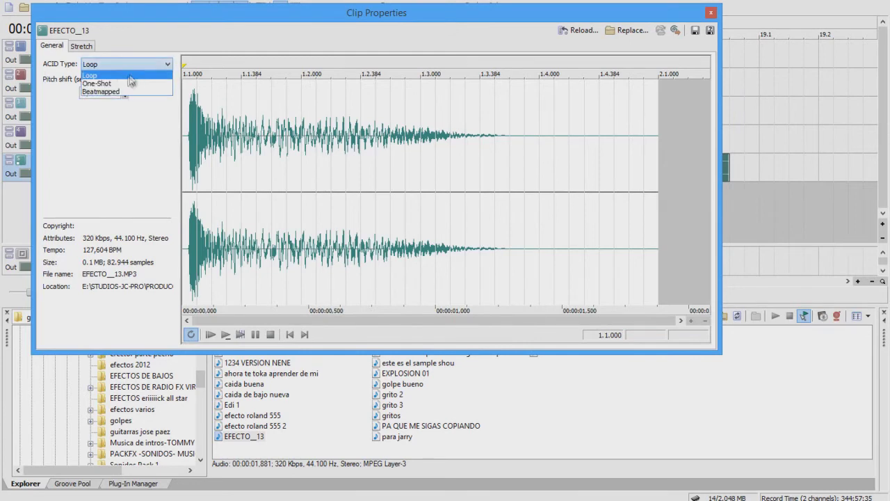
pyautogui.click(115, 83)
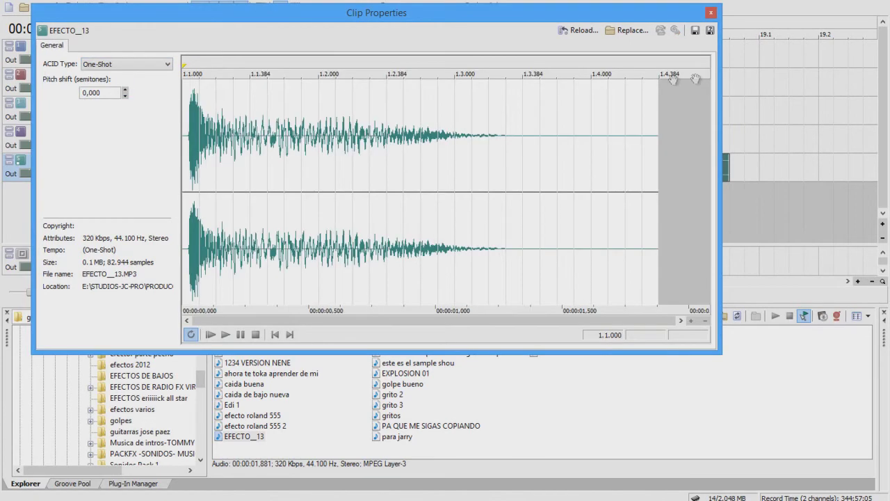
pyautogui.click(711, 12)
pyautogui.scroll(3, 521, 172)
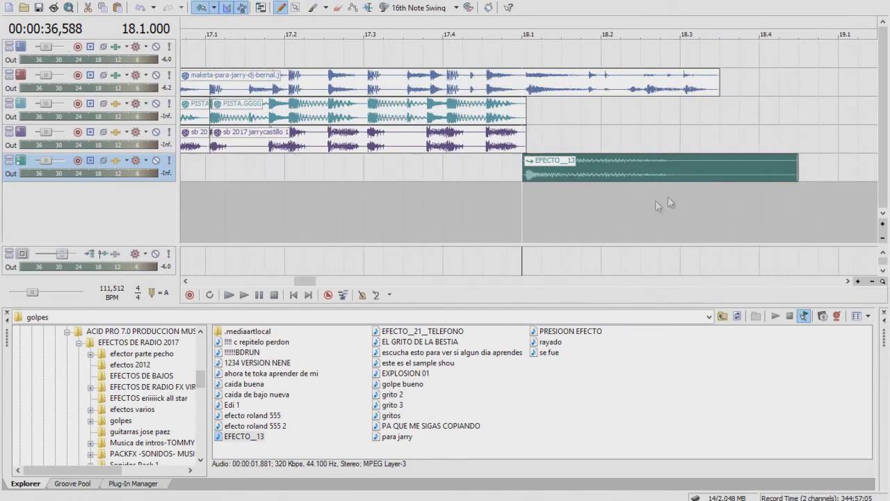
# - Set the EFECTO__13 Track EQ to a low shelf at 297 Hz, -7.2 dB and a high shelf at 541 Hz, 4.2 dB
pyautogui.click(116, 160)
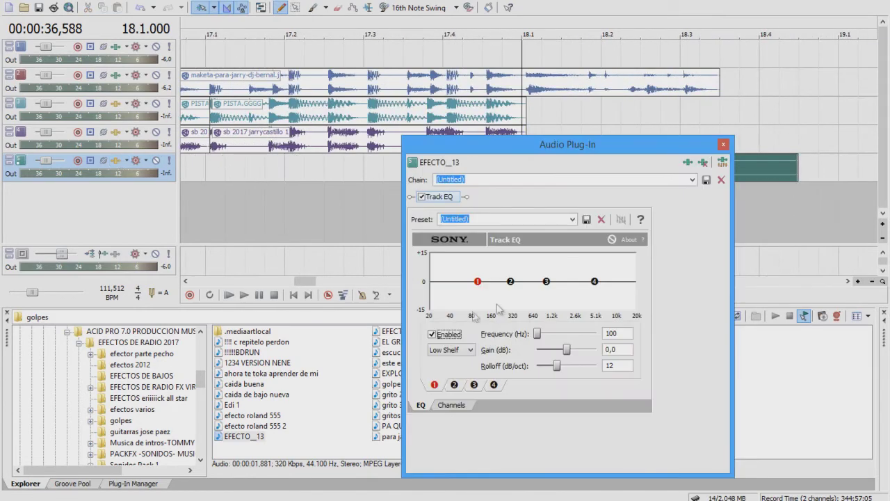
pyautogui.moveTo(479, 287); pyautogui.dragTo(512, 298)
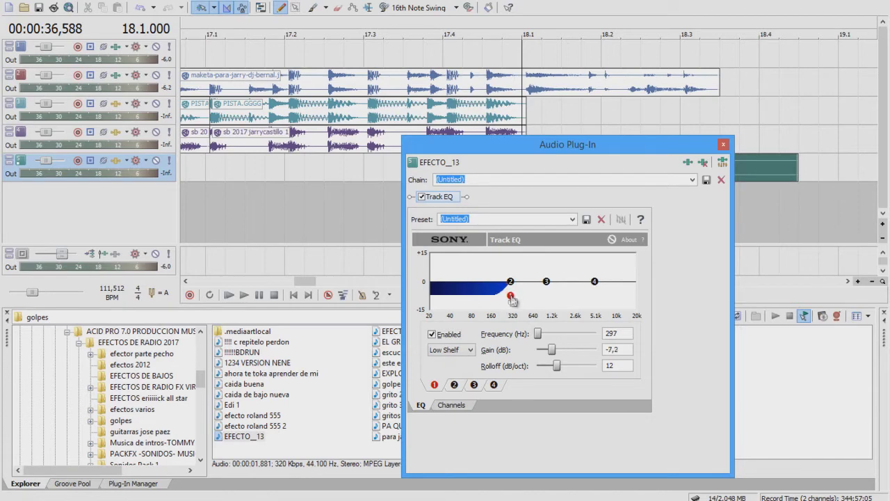
pyautogui.moveTo(594, 281); pyautogui.dragTo(531, 277)
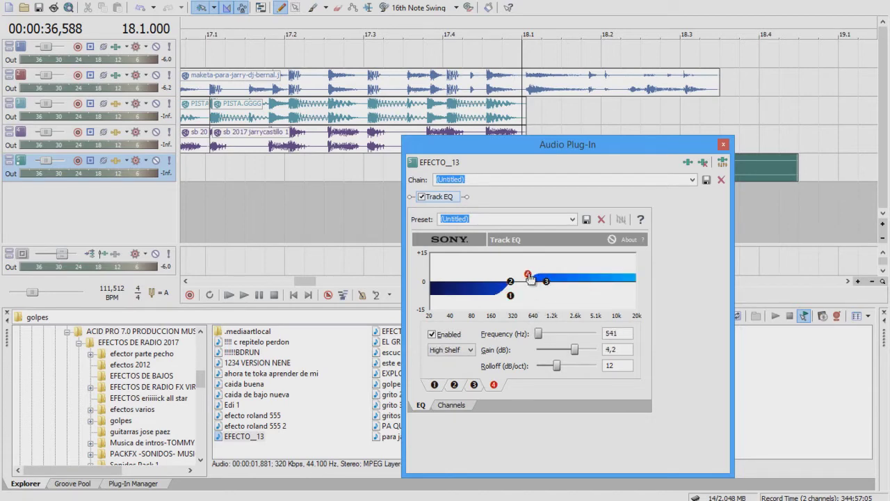
pyautogui.click(723, 144)
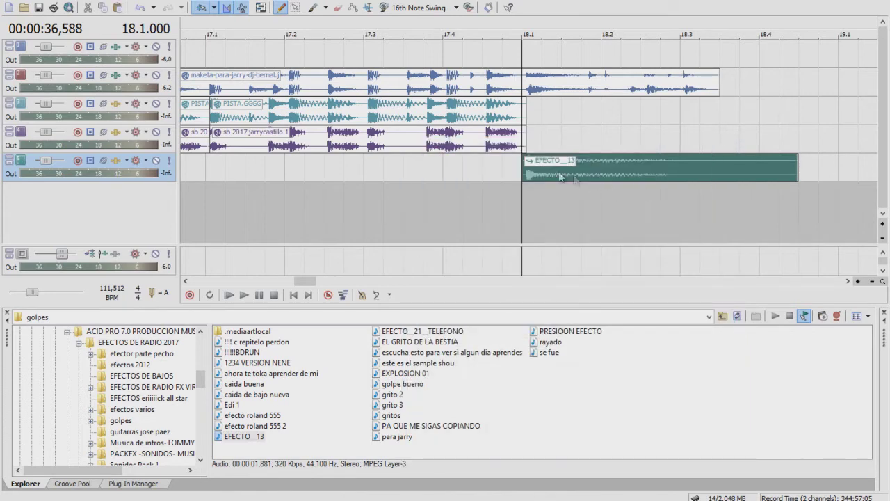
# - Play the arrangement from 9.1.000 through the EFECTO__13 hit to check the transitions
pyautogui.scroll(-6, 642, 165)
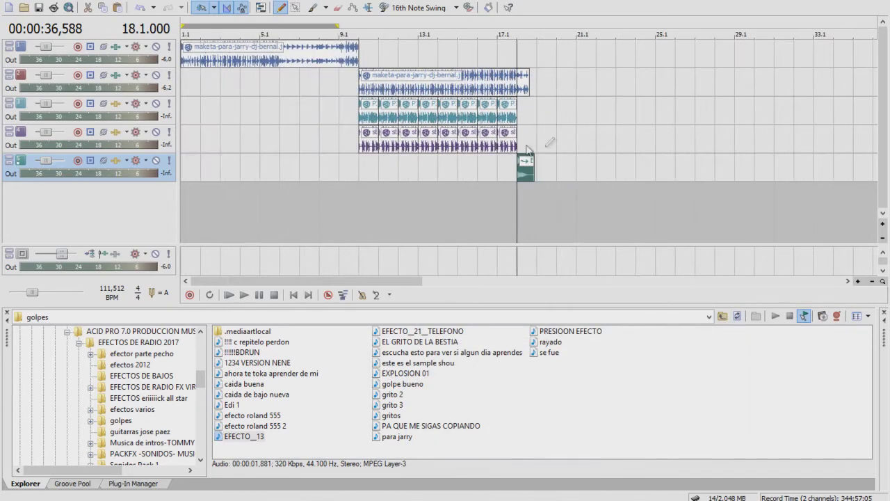
pyautogui.click(336, 85)
pyautogui.scroll(3, 597, 103)
pyautogui.press('space')
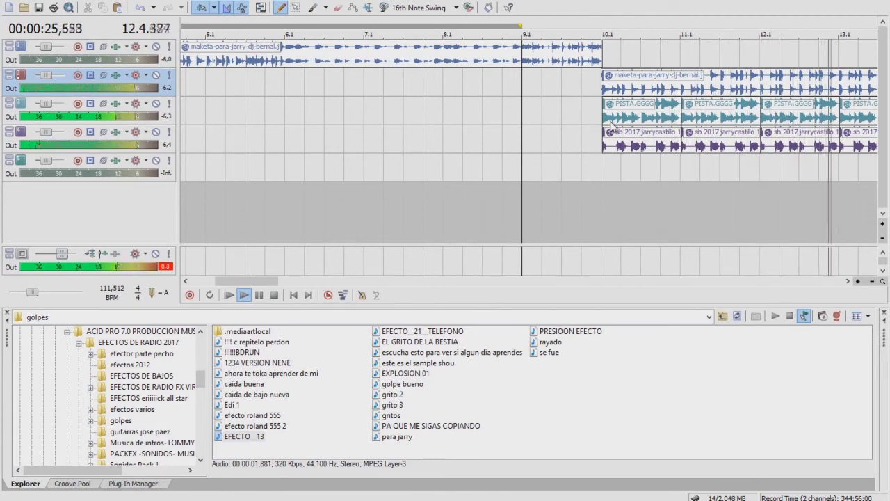
pyautogui.scroll(-4, 556, 132)
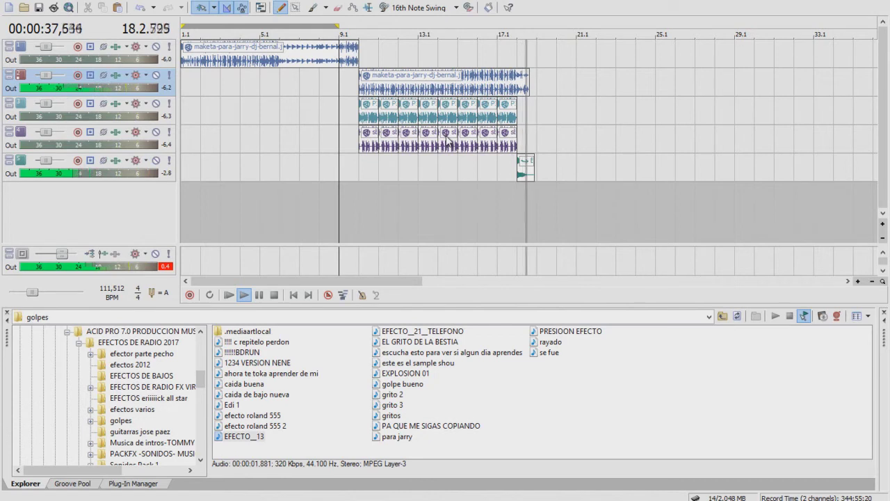
pyautogui.press('space')
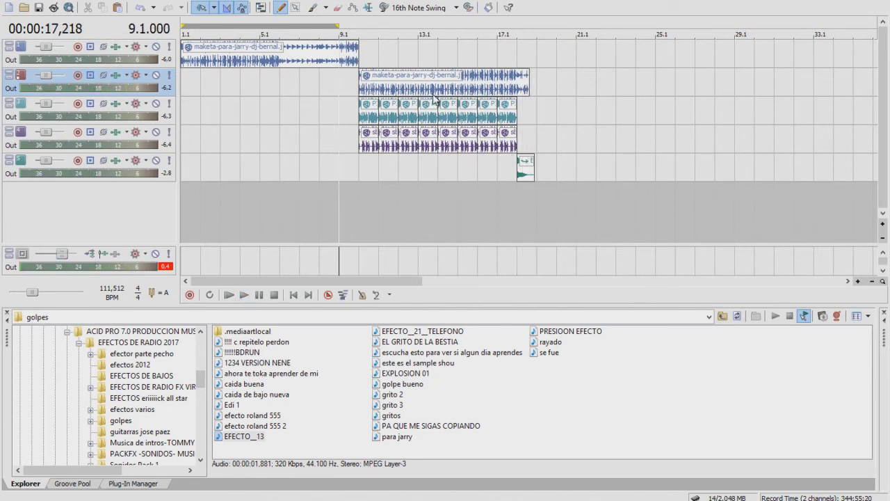
# - Examine the junction of the two maketa song events and put the cursor at 10.1.000, at the start of the second-track event
pyautogui.moveTo(358, 53)
pyautogui.mouseDown()
pyautogui.moveTo(359, 70)
pyautogui.moveTo(357, 60)
pyautogui.mouseUp()
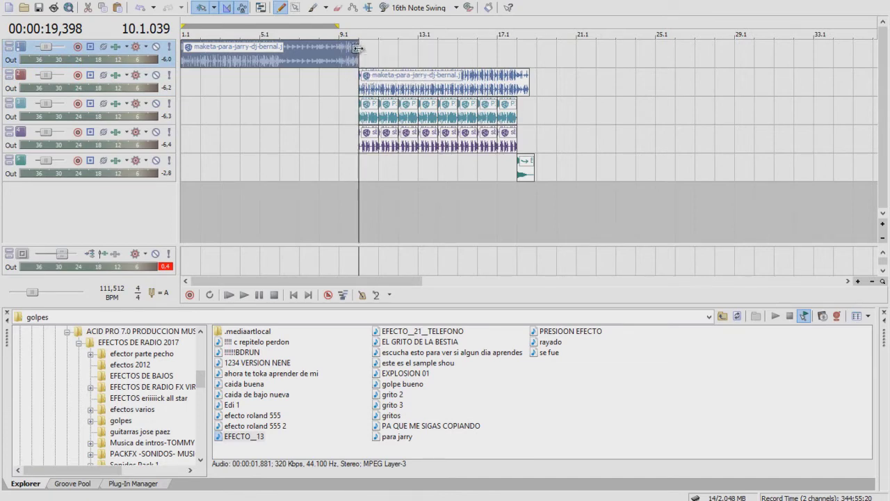
pyautogui.click(360, 75)
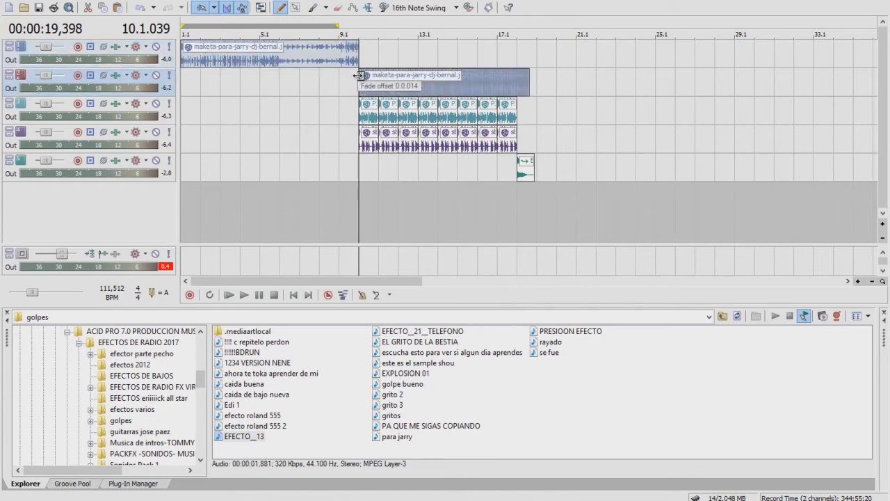
pyautogui.scroll(5, 353, 84)
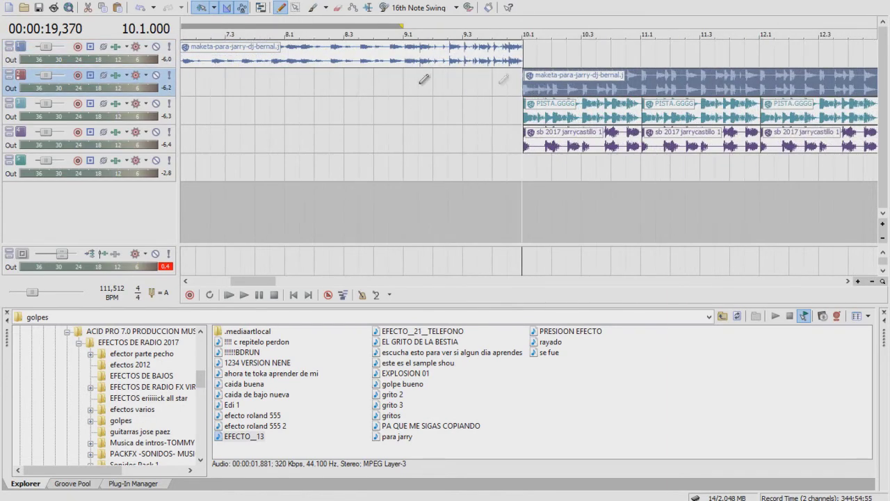
pyautogui.scroll(-4, 534, 87)
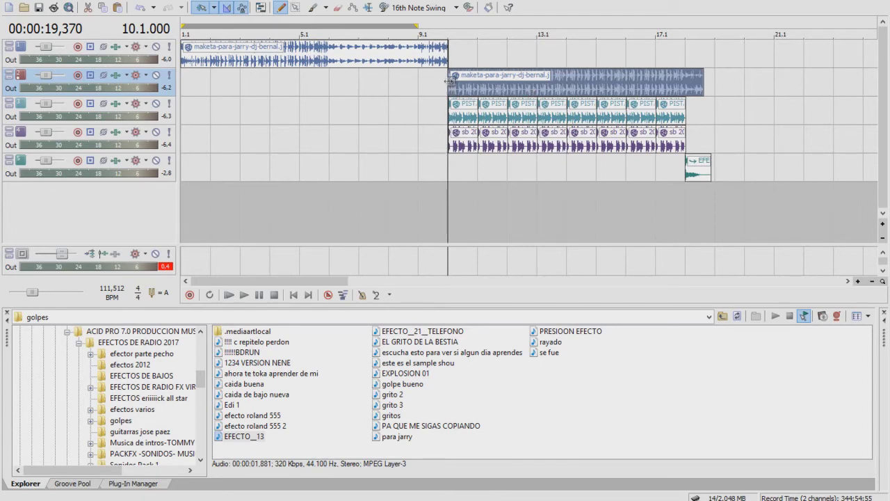
pyautogui.scroll(4, 452, 82)
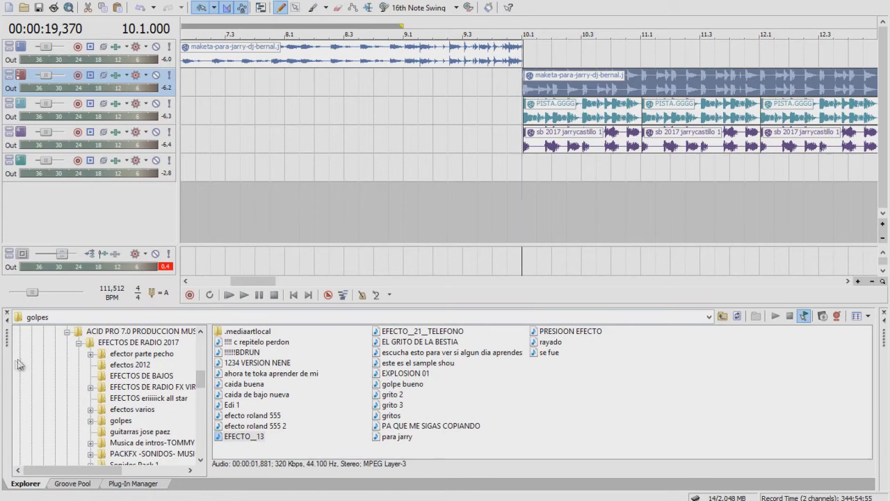
# - Enlarge the docked Mixing Console and its Master strip, monitoring the Master level during playback from 10.1.000
pyautogui.moveTo(880, 356); pyautogui.dragTo(160, 368)
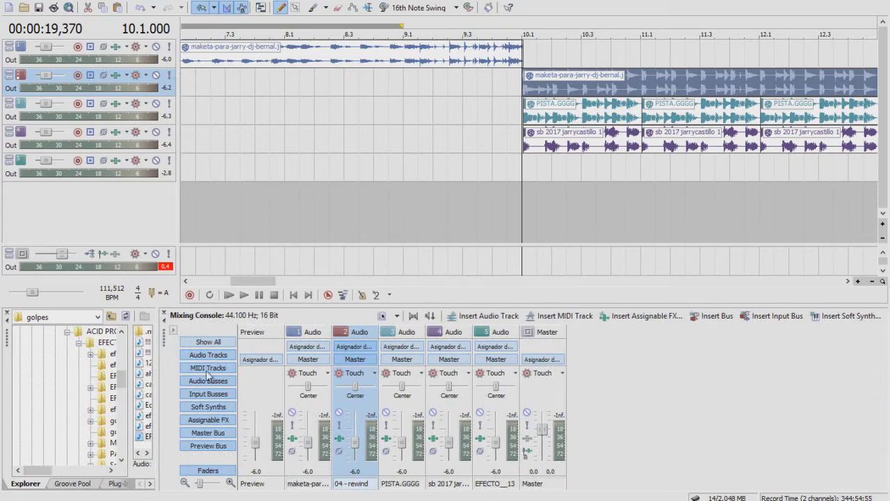
pyautogui.click(549, 336)
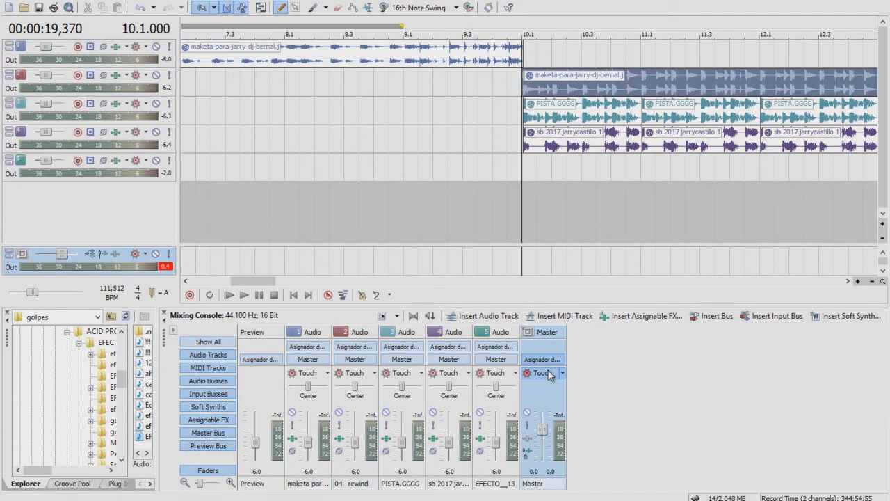
pyautogui.press('space')
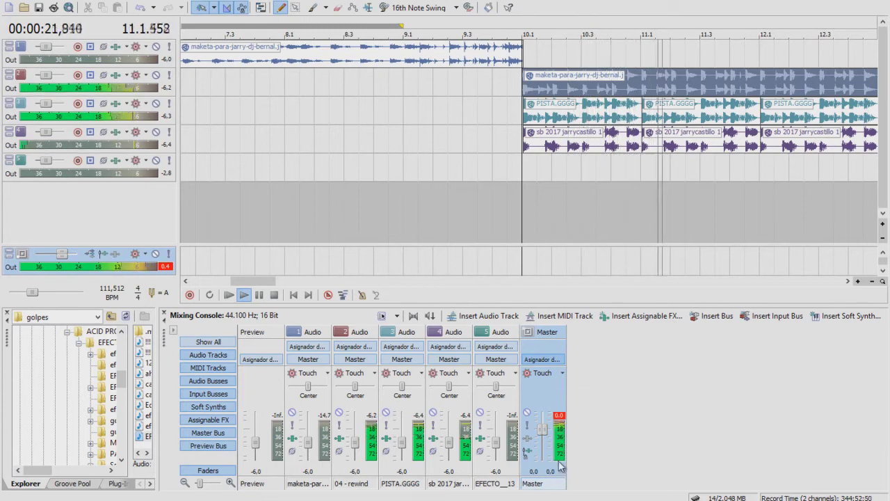
pyautogui.press('space')
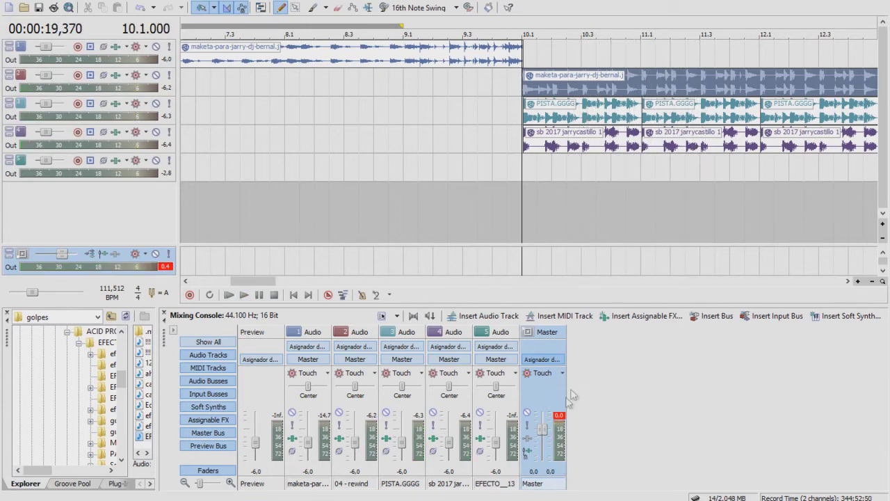
pyautogui.moveTo(567, 398); pyautogui.dragTo(598, 400)
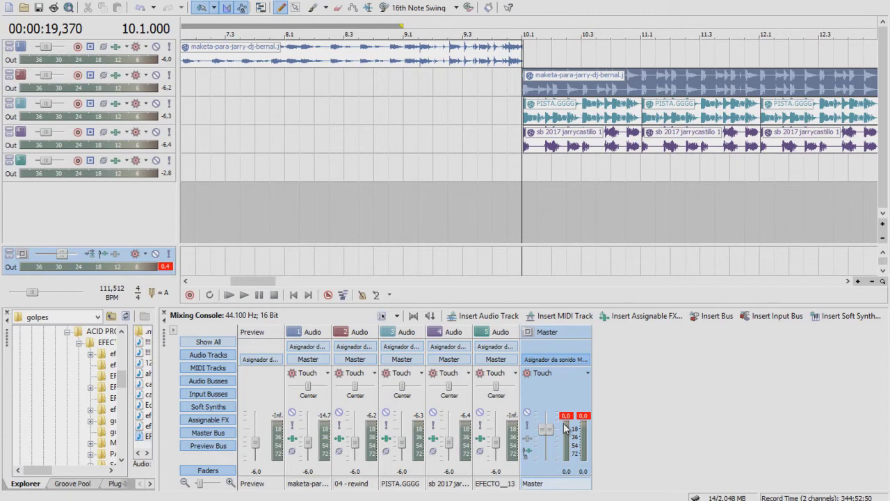
# - Increase the height of all five tracks to reveal their names, volume and pan controls
pyautogui.click(524, 114)
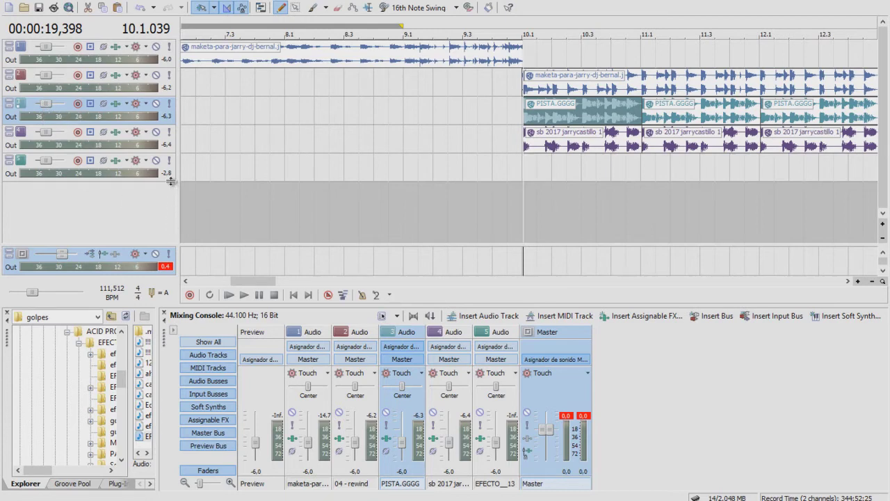
pyautogui.moveTo(172, 181); pyautogui.dragTo(170, 197)
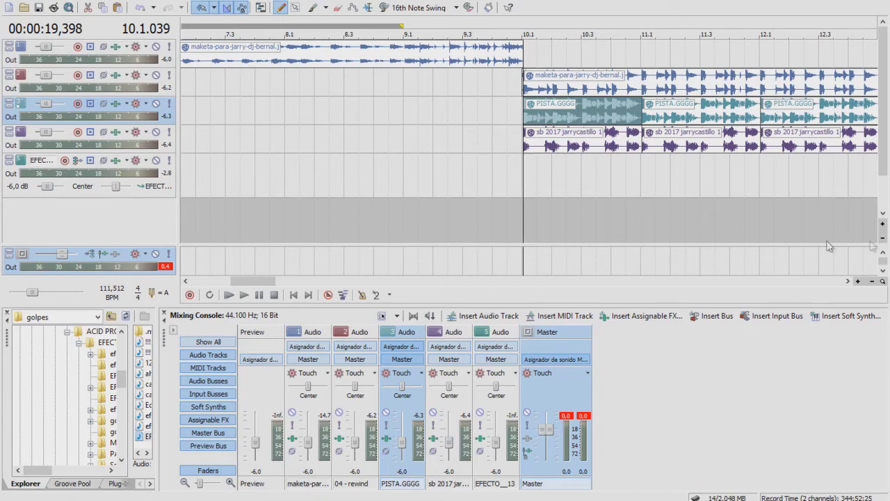
pyautogui.click(882, 225)
pyautogui.click(881, 224)
pyautogui.click(882, 224)
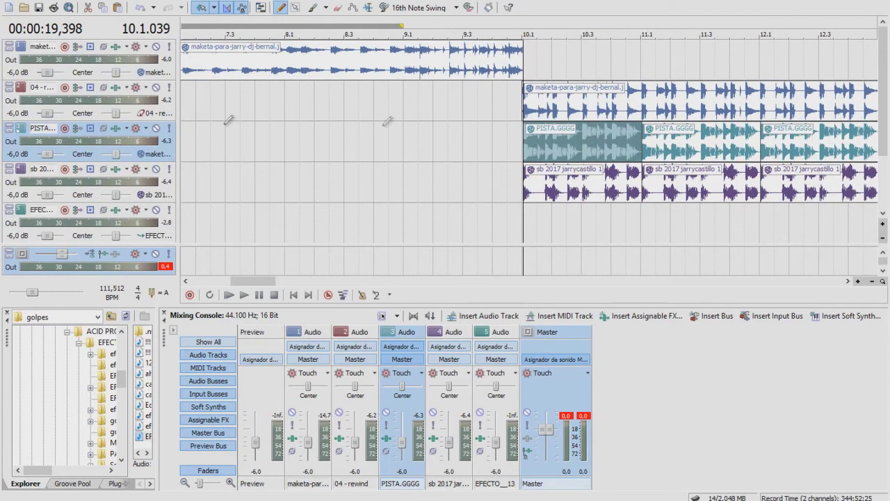
# - Set the PISTA.GGGG track's volume to -1.0 dB and play the transition from about 9.1 into the backing section
pyautogui.click(55, 158)
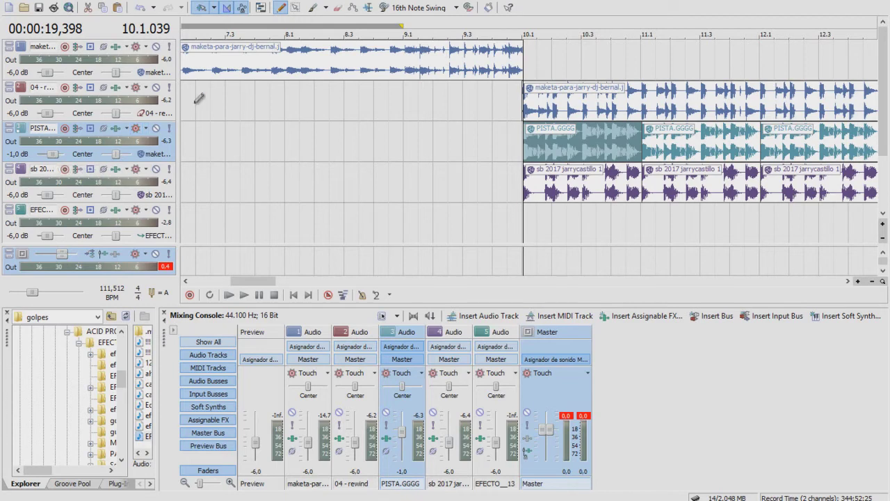
pyautogui.click(385, 101)
pyautogui.press('space')
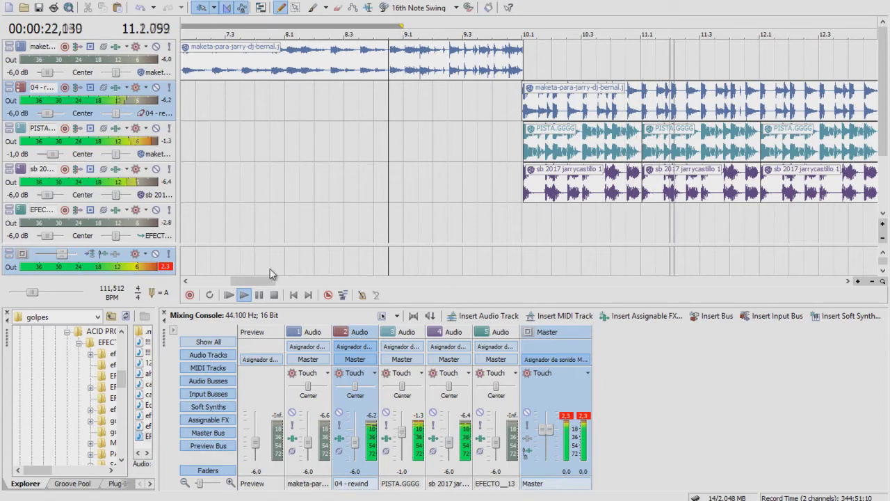
pyautogui.press('space')
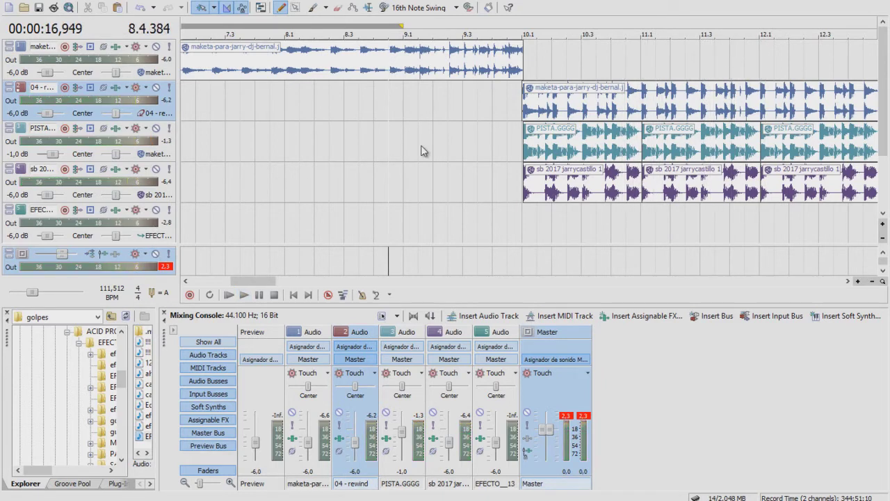
# - Mute the PISTA.GGGG track and play the remaining tracks briefly from 10.1.039
pyautogui.click(526, 144)
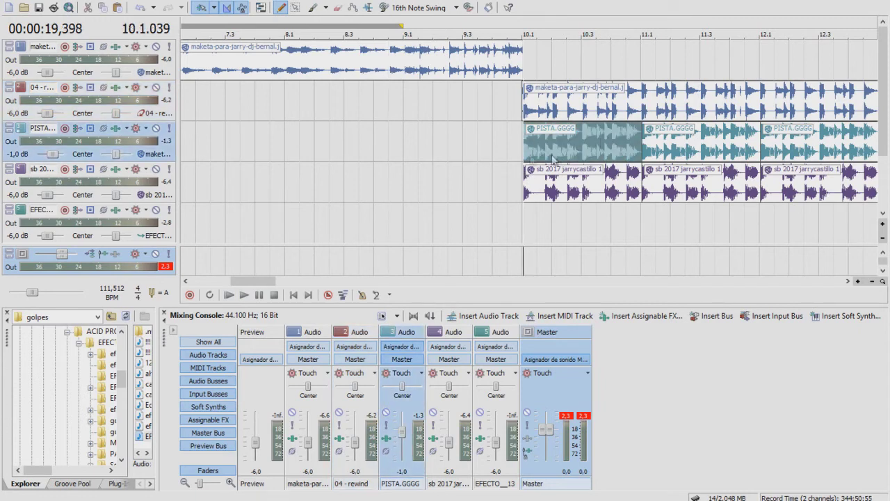
pyautogui.click(537, 195)
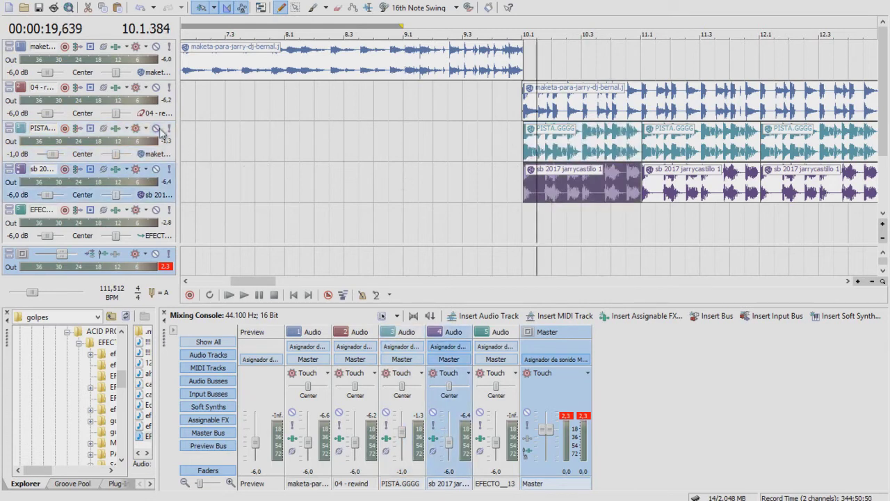
pyautogui.click(157, 129)
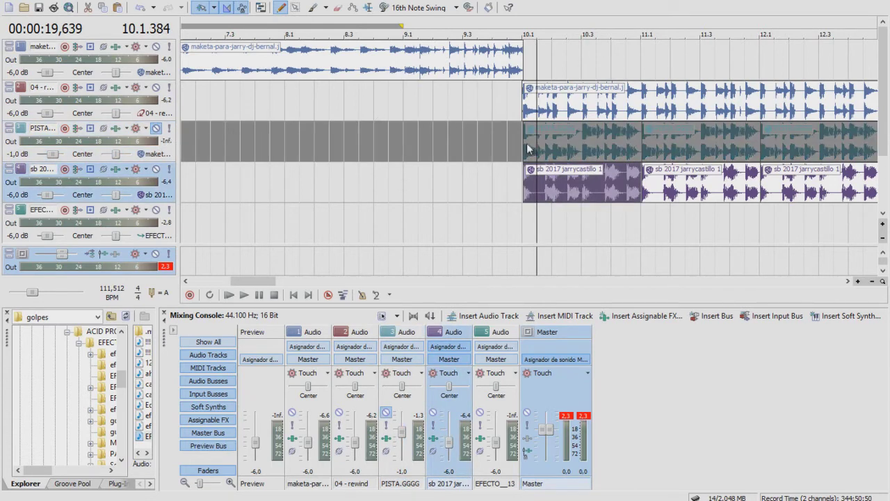
pyautogui.click(527, 144)
pyautogui.click(525, 139)
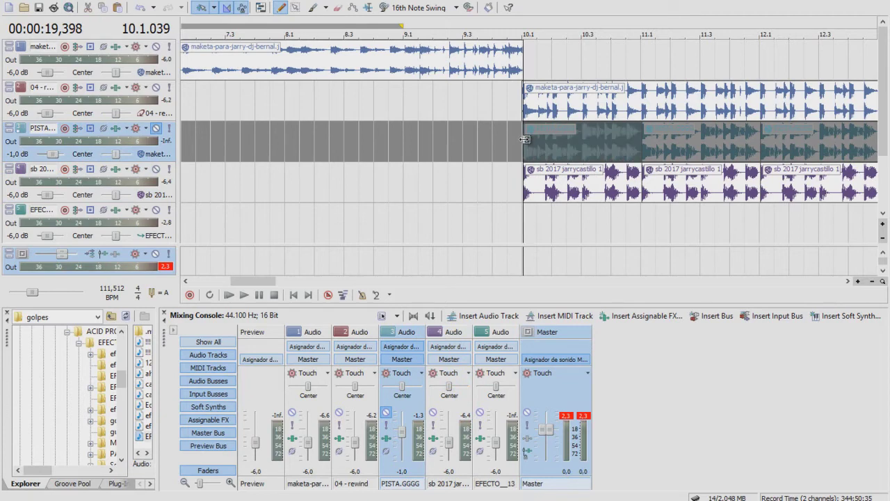
pyautogui.press('space')
pyautogui.press('space')
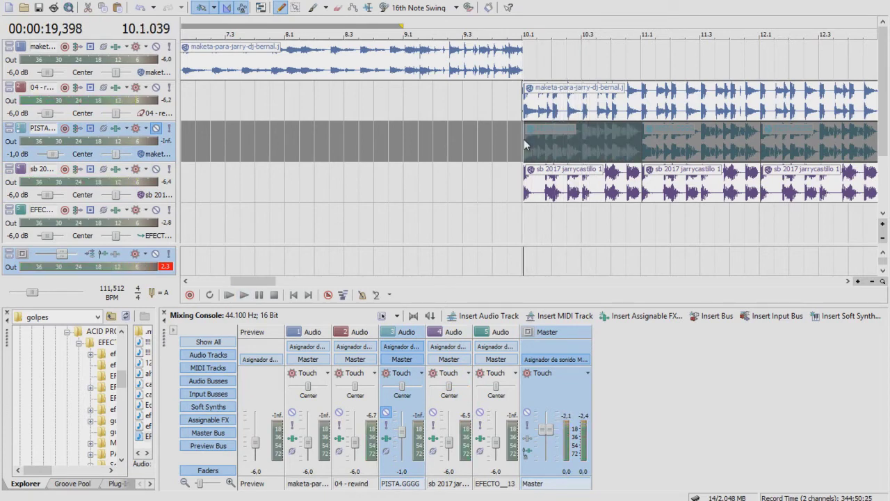
# - Cut the lows of the sb 2017 track with Track EQ band 1, a low shelf at about 236 Hz and -6.2 dB
pyautogui.click(533, 178)
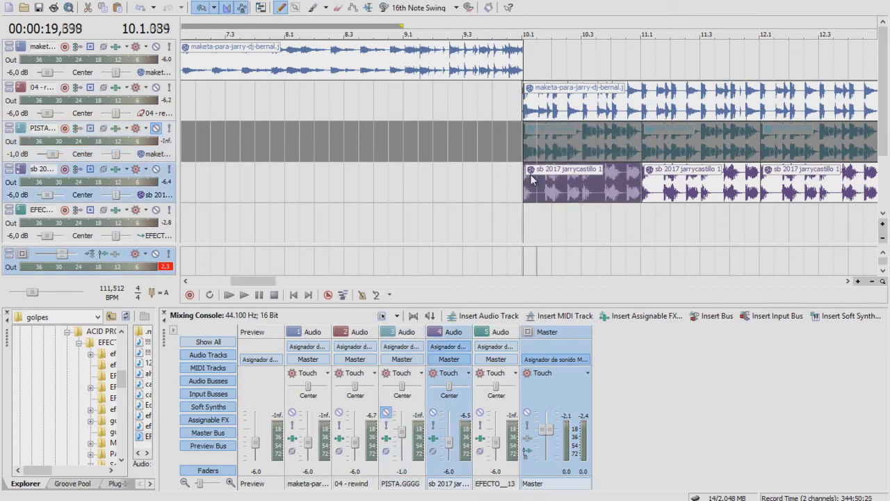
pyautogui.scroll(5, 490, 182)
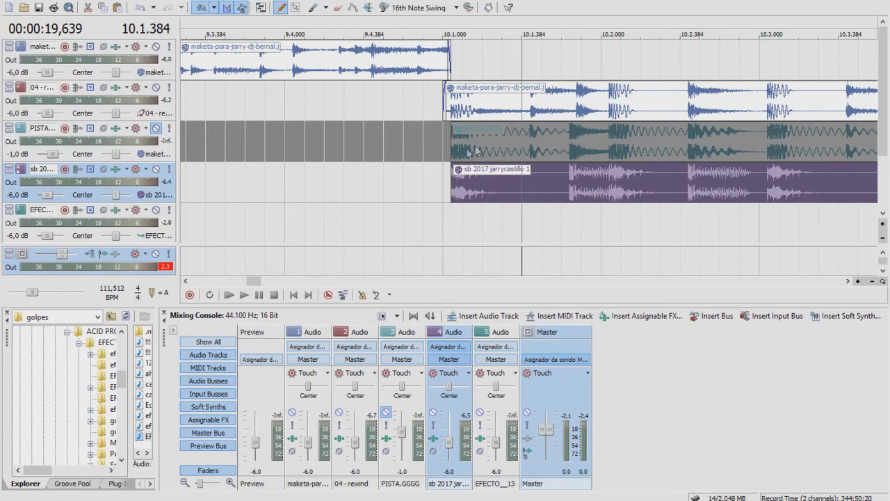
pyautogui.click(463, 185)
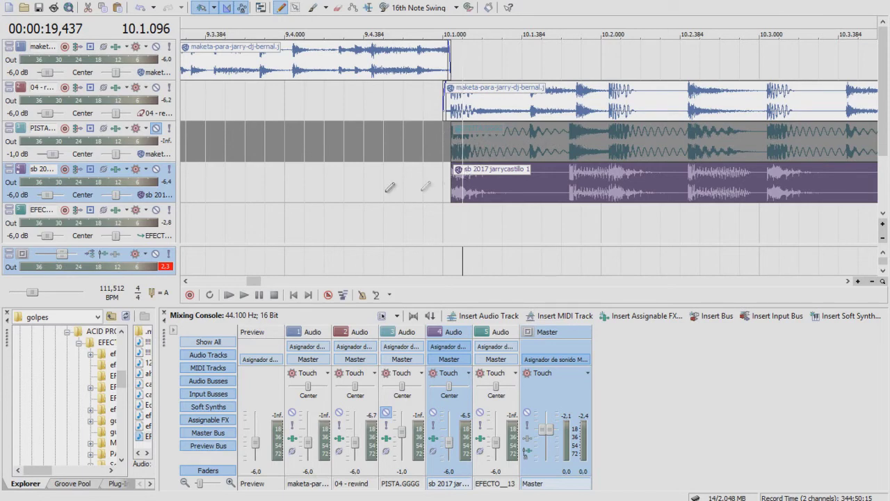
pyautogui.click(116, 170)
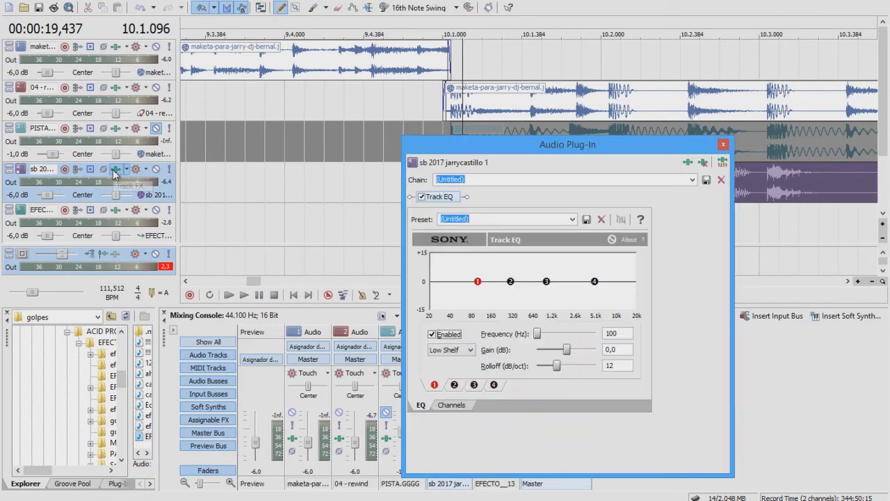
pyautogui.moveTo(478, 283); pyautogui.dragTo(506, 297)
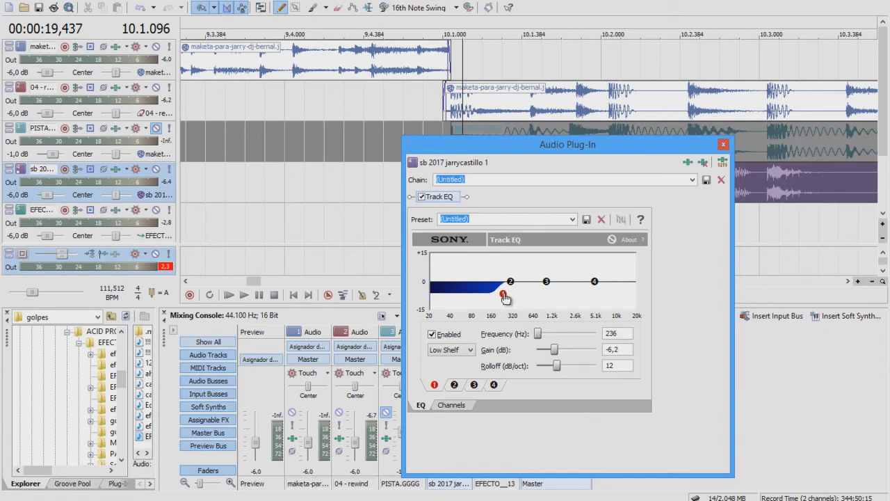
pyautogui.click(724, 144)
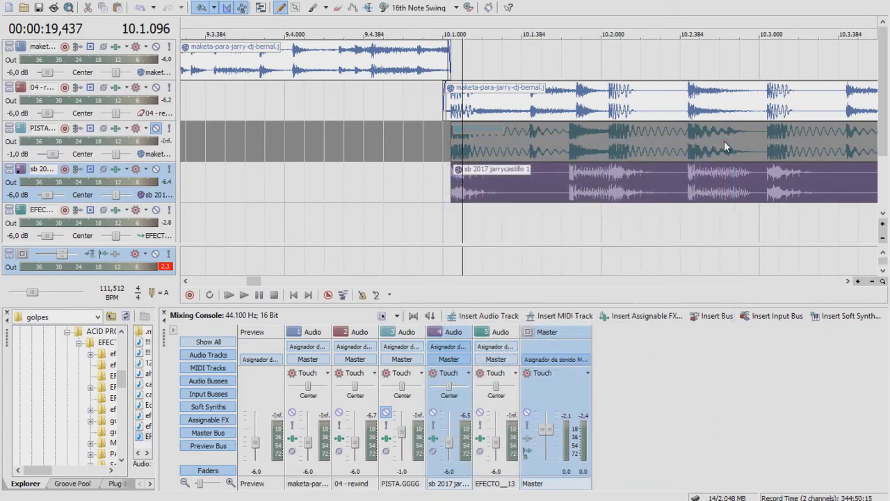
# - Unmute the PISTA.GGGG track and play the mix from 10.1.039 through the closing EFECTO__13 hit
pyautogui.click(451, 133)
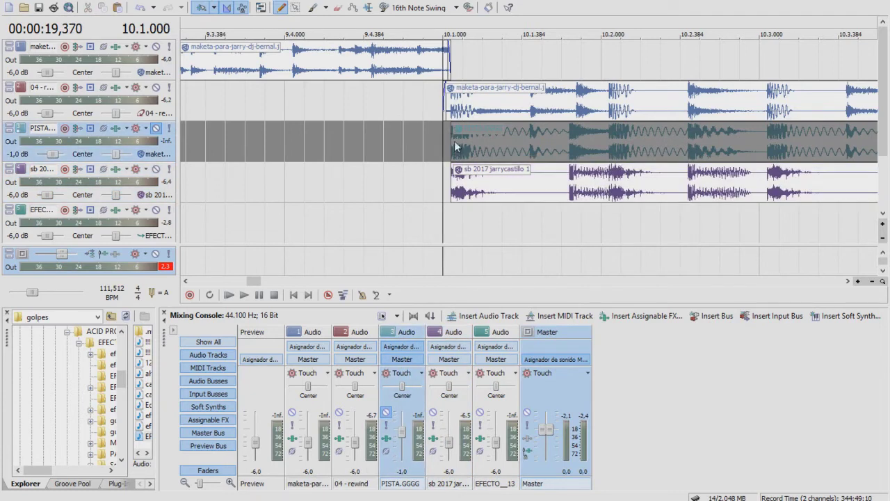
pyautogui.click(452, 142)
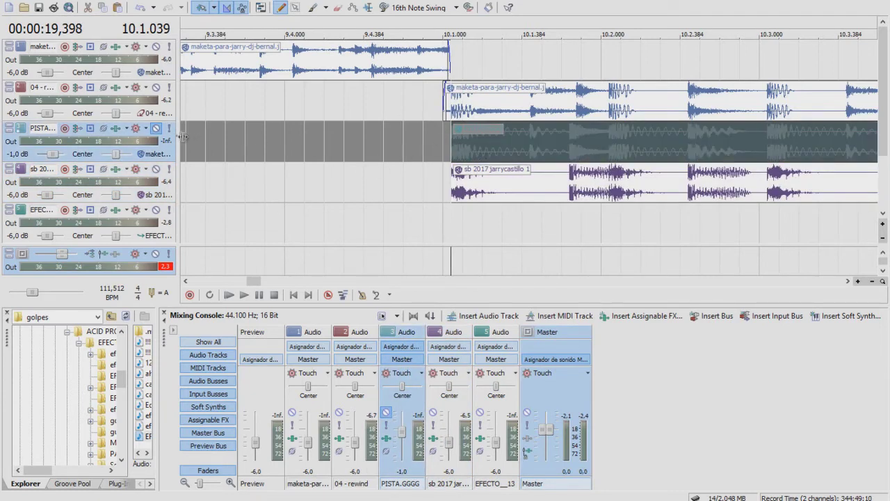
pyautogui.click(156, 129)
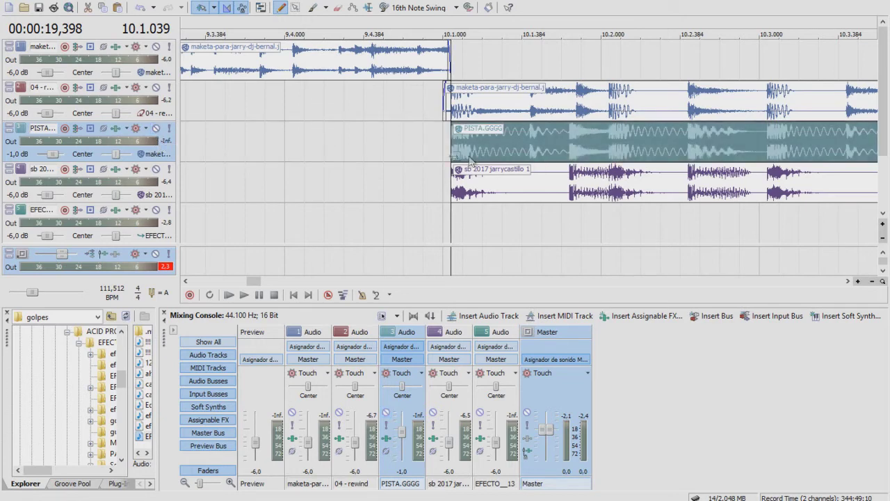
pyautogui.press('space')
pyautogui.scroll(-2, 586, 196)
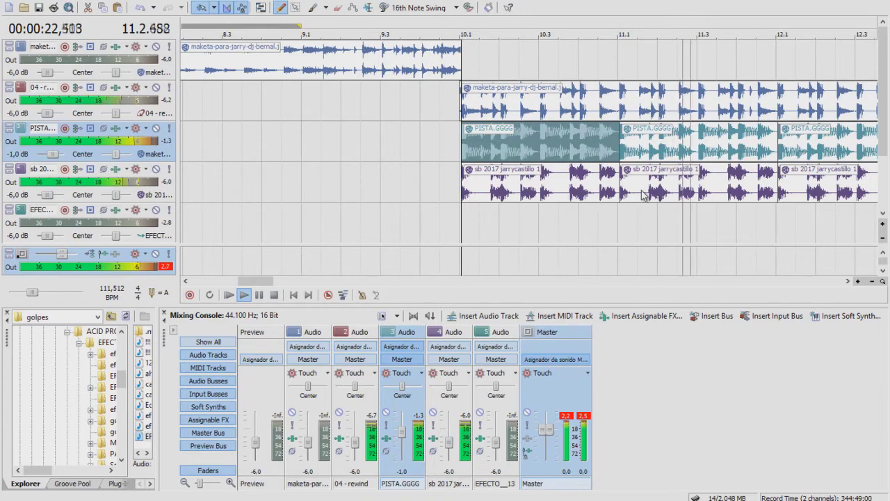
pyautogui.scroll(-3, 526, 177)
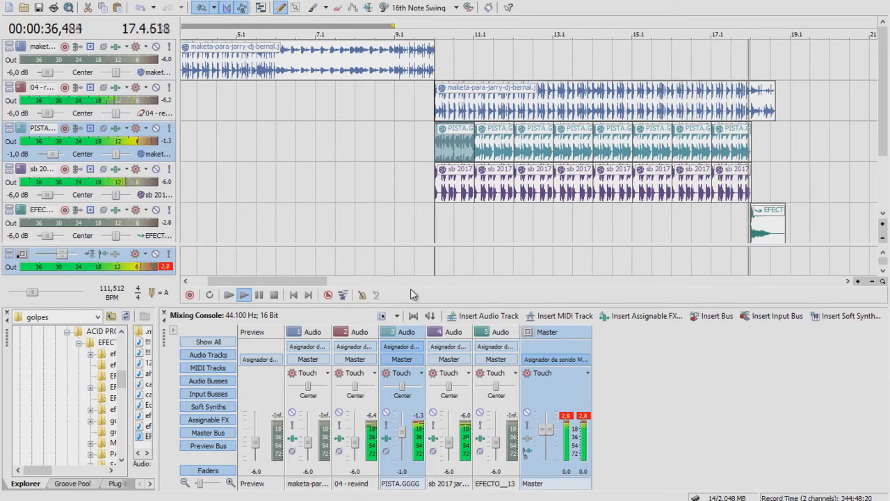
pyautogui.press('space')
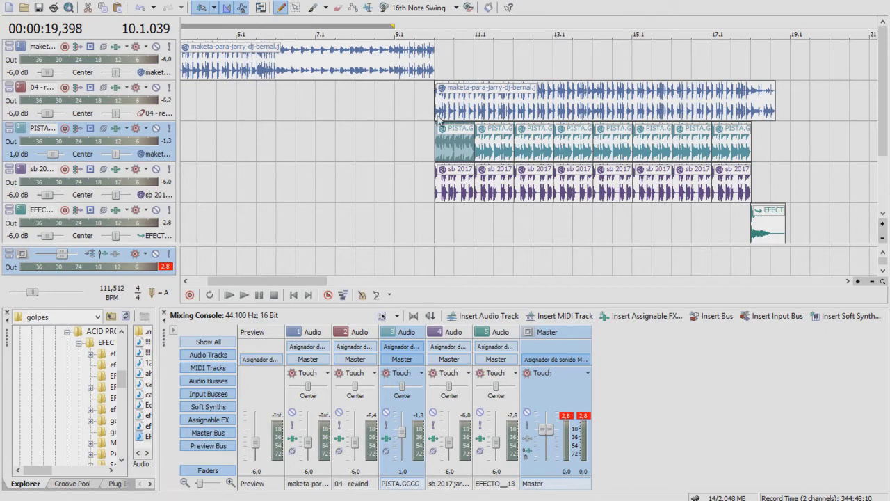
# - Render the project to the desktop (Escritorio) as the MP3 file Untitled, using the Project Settings template
pyautogui.click(435, 92)
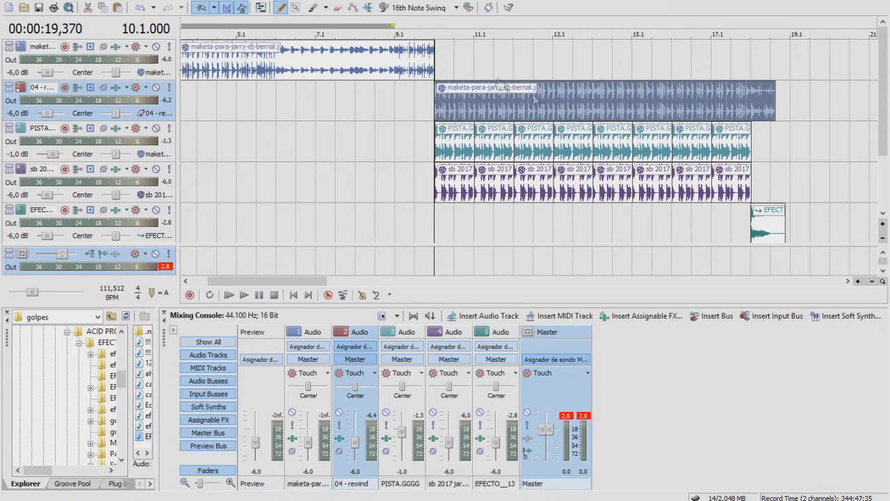
pyautogui.click(13, 2)
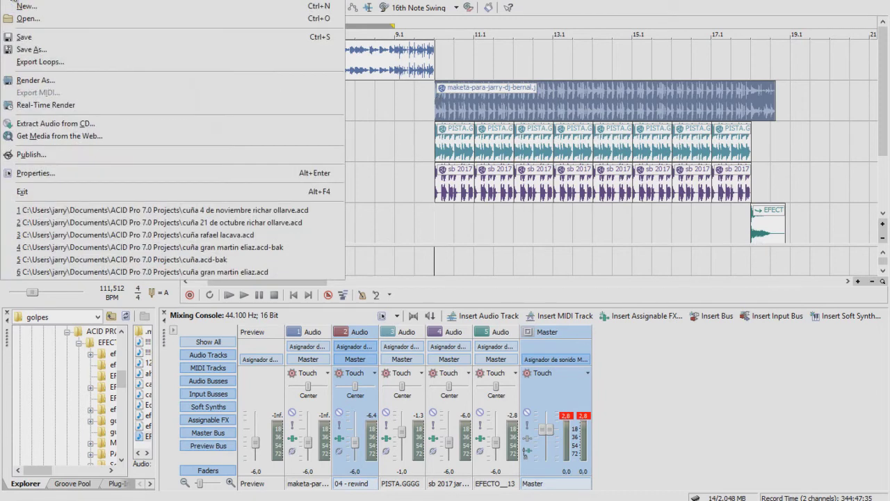
pyautogui.click(45, 84)
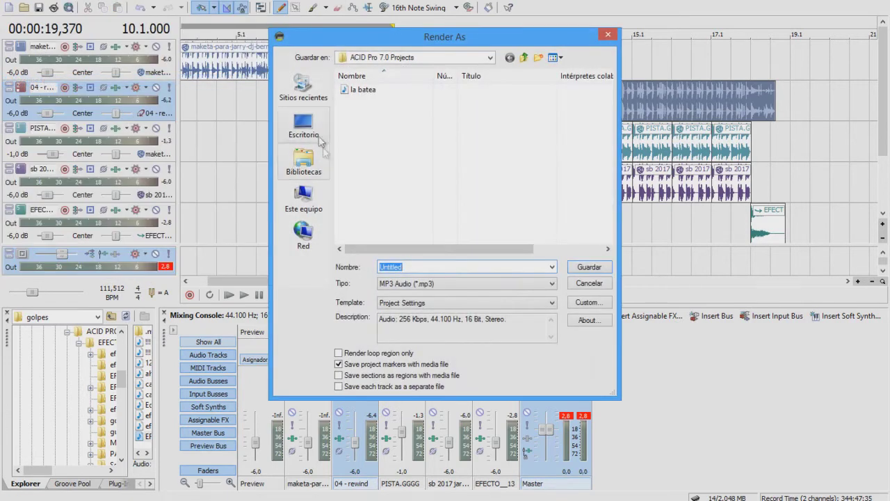
pyautogui.click(304, 128)
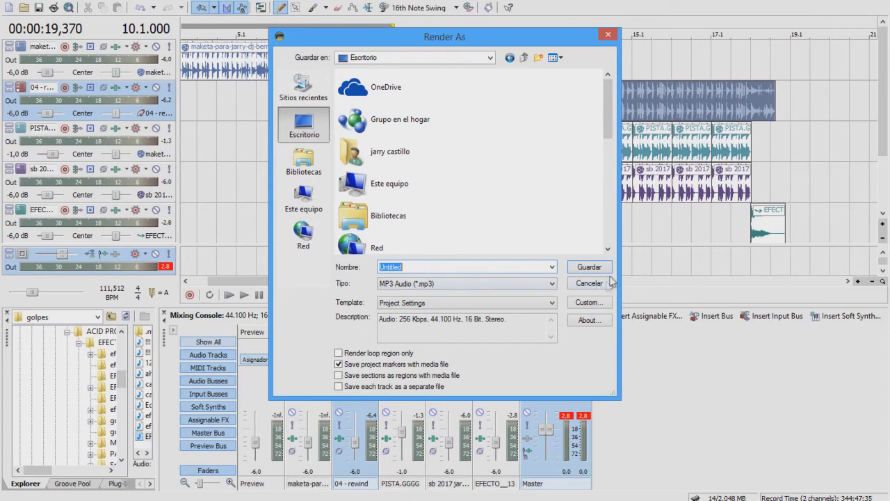
pyautogui.click(588, 271)
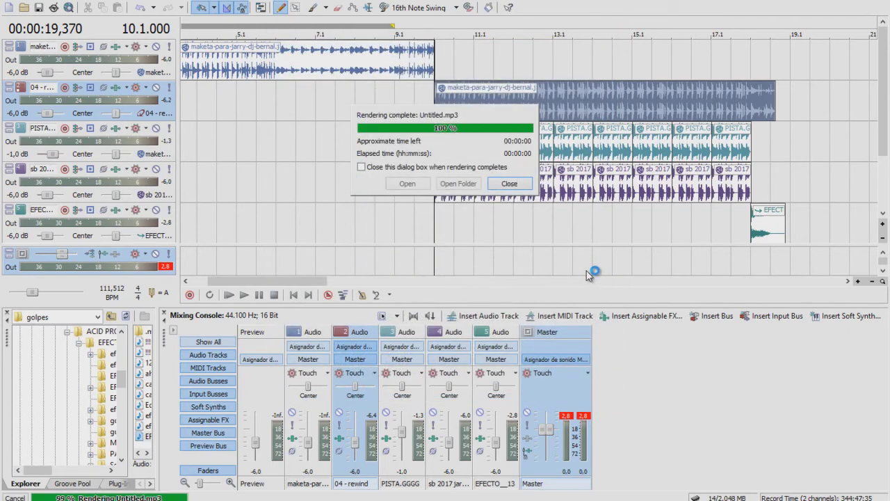
pyautogui.click(521, 186)
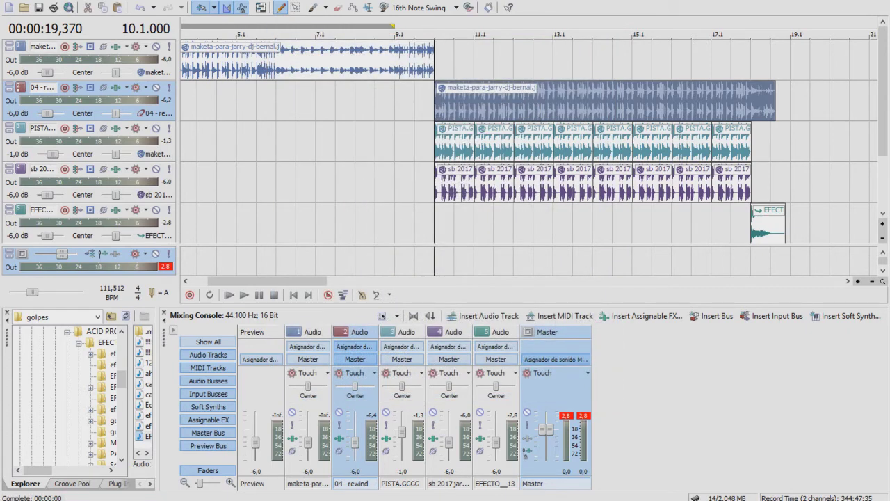
# - Close ACID Pro without saving the project, and close the tutorial numero 1 folder window
pyautogui.hotkey('alt', 'F4')
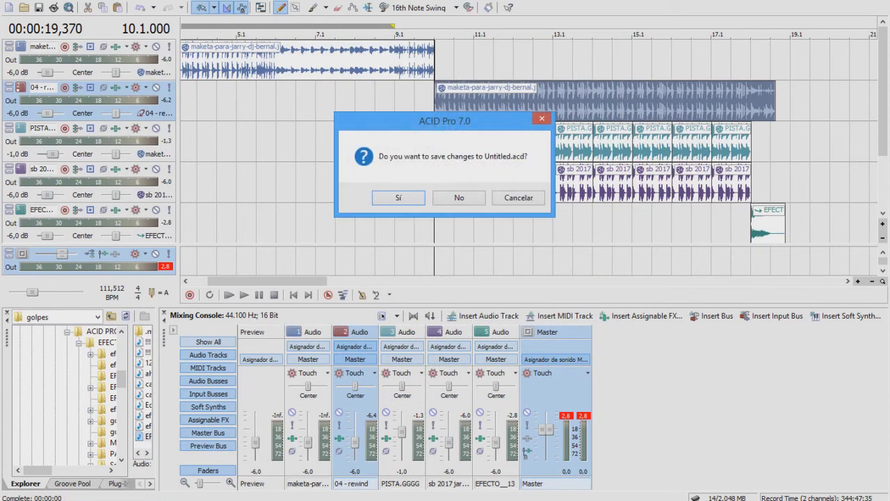
pyautogui.click(461, 199)
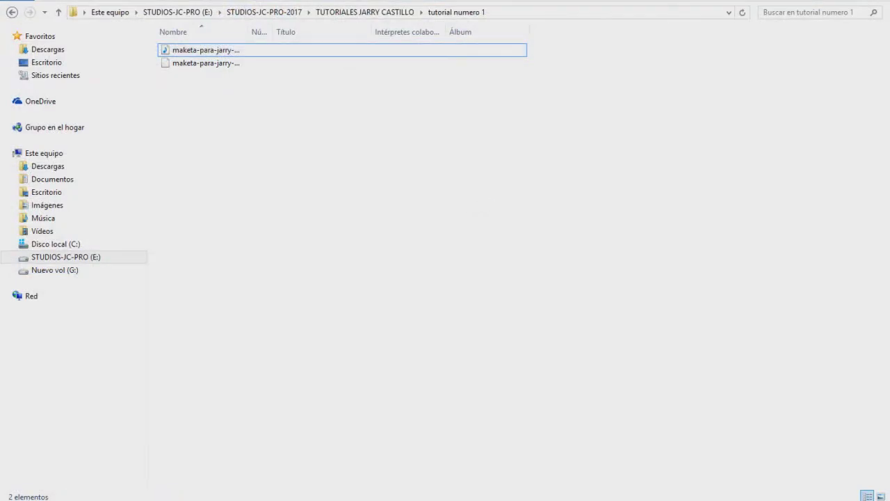
pyautogui.hotkey('alt', 'F4')
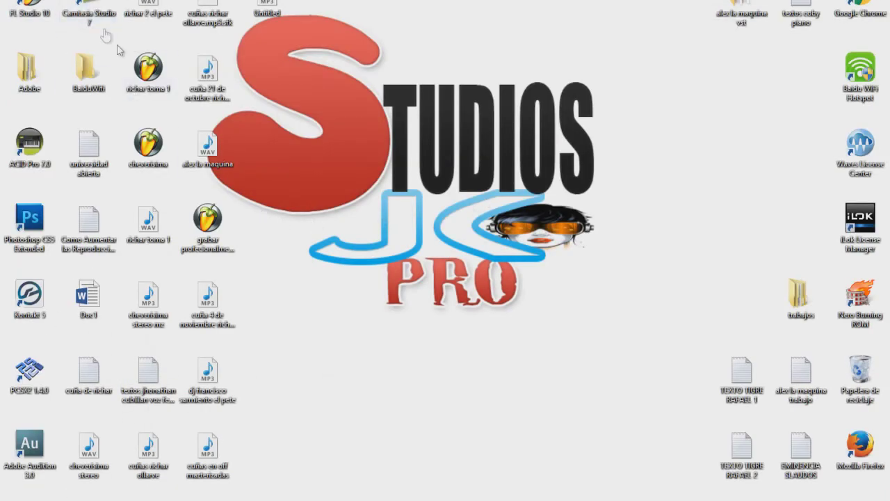
# - Switch to FL Studio 10 and place the rendered Untitled MP3 at the start of playlist Track 1
pyautogui.doubleClick(29, 7)
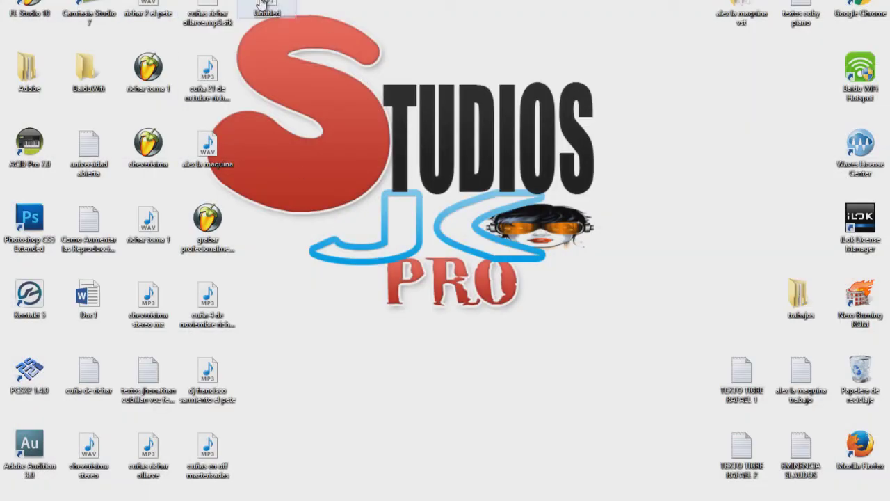
pyautogui.moveTo(266, 5); pyautogui.dragTo(256, 241)
pyautogui.moveTo(328, 240); pyautogui.dragTo(146, 95)
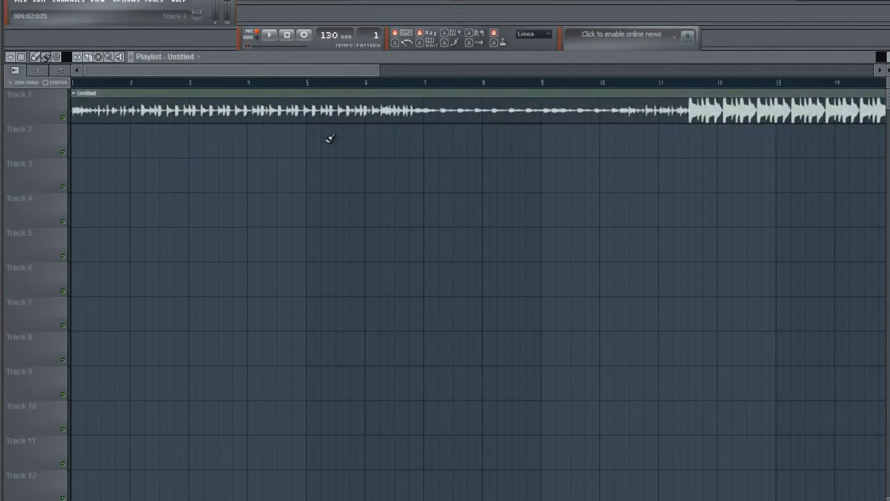
# - Route the Untitled audio clip's channel to mixer track 1 and show the mixer
pyautogui.scroll(-3, 331, 138)
pyautogui.scroll(1, 69, 128)
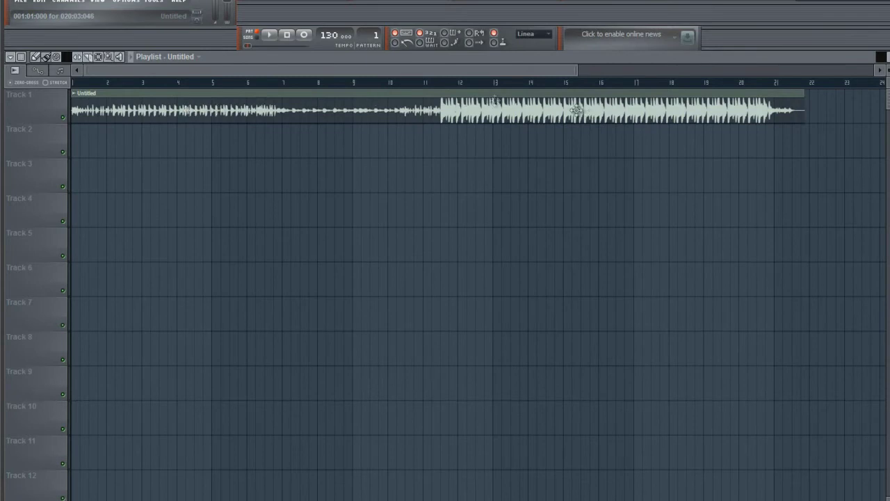
pyautogui.doubleClick(521, 114)
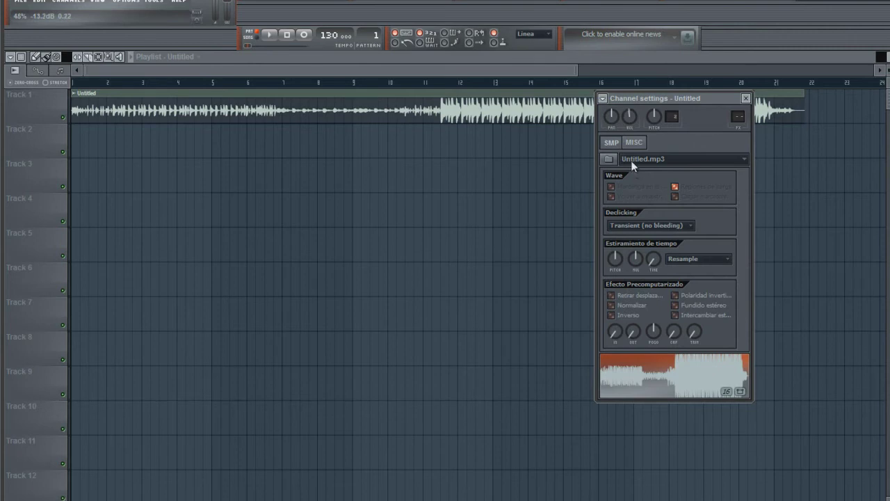
pyautogui.scroll(1, 738, 116)
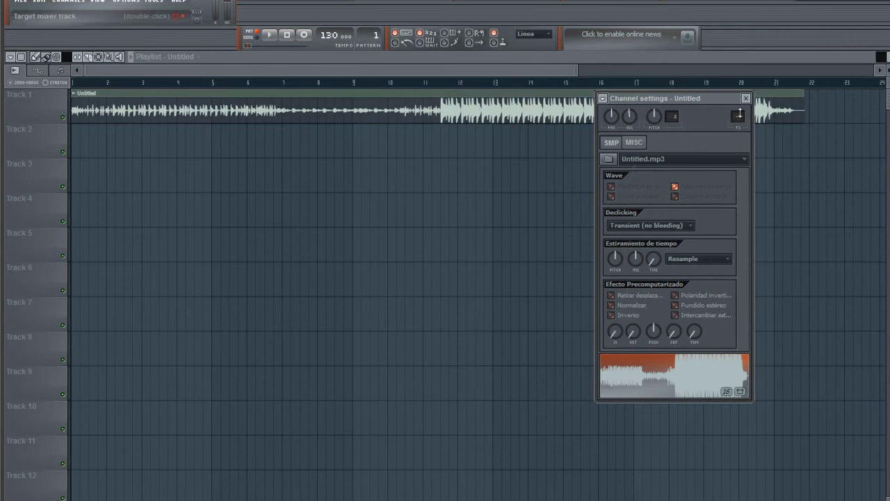
pyautogui.click(658, 1)
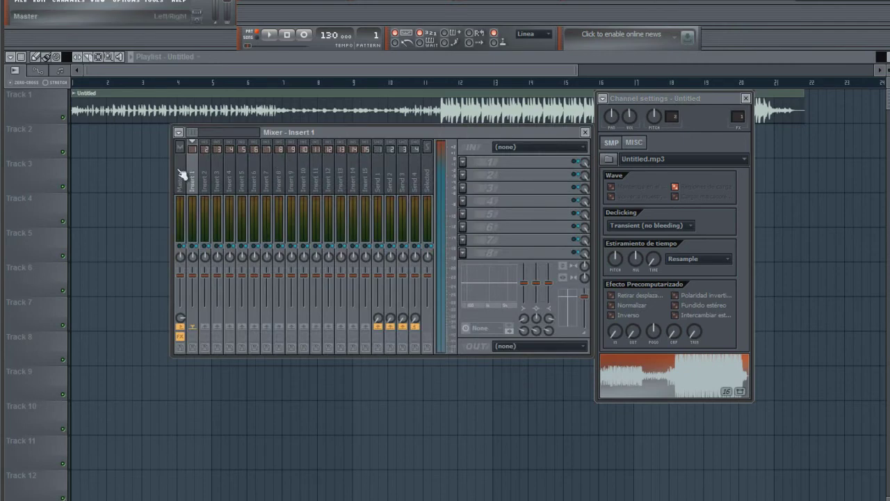
# - Remove the Fruity Limiter from effect slot 8 of the mixer's Master track
pyautogui.click(658, 1)
pyautogui.click(658, 2)
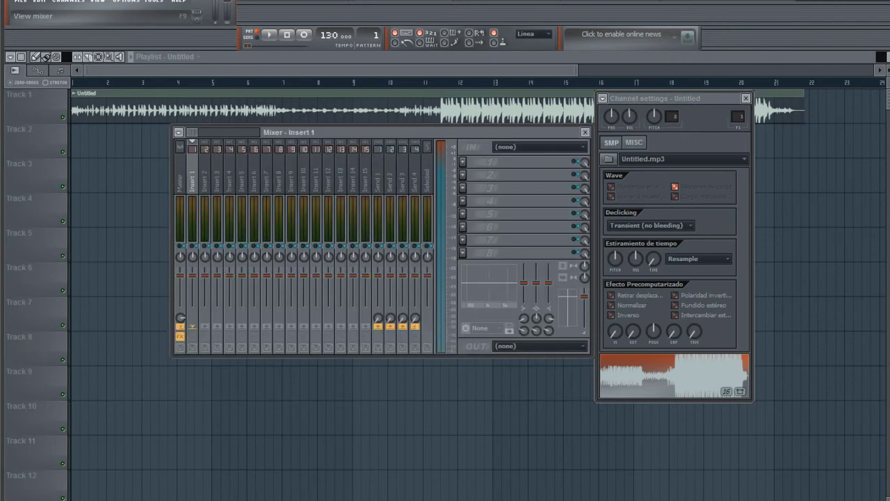
pyautogui.click(183, 177)
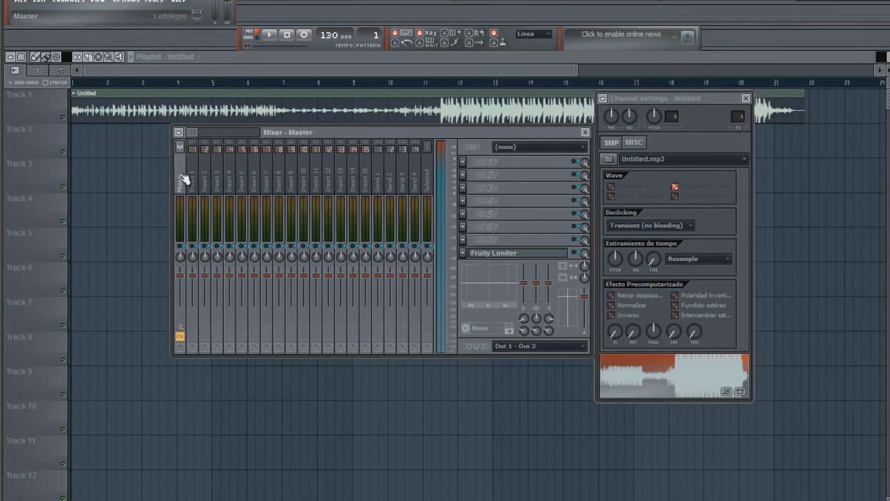
pyautogui.click(463, 256)
pyautogui.moveTo(480, 260)
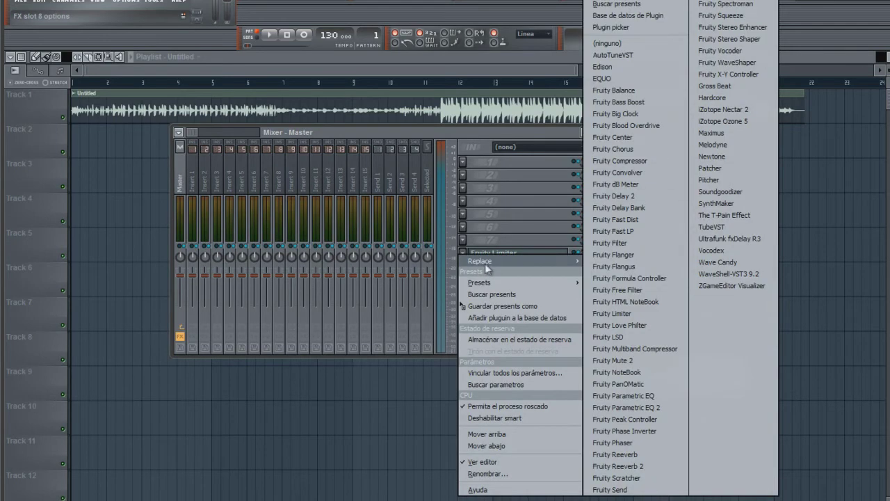
pyautogui.click(612, 44)
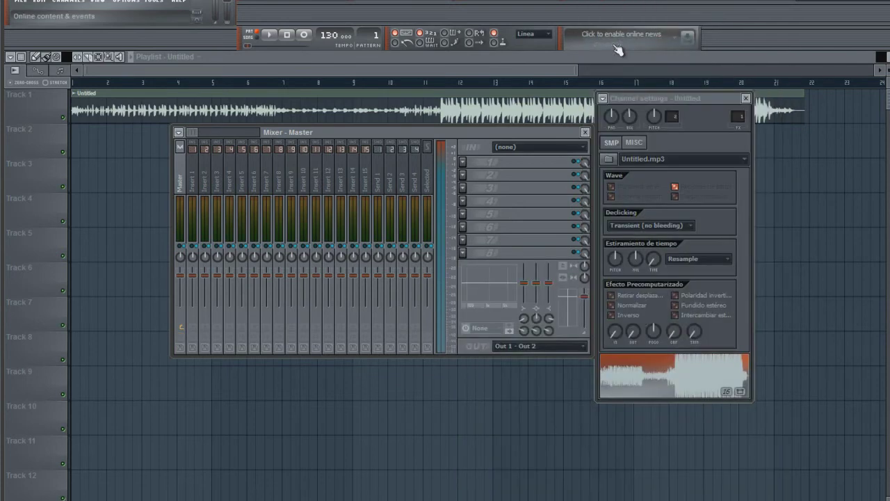
# - Load Fruity Limiter into effect slot 1 of mixer track Insert 1 and move its window clear of the slots
pyautogui.click(194, 171)
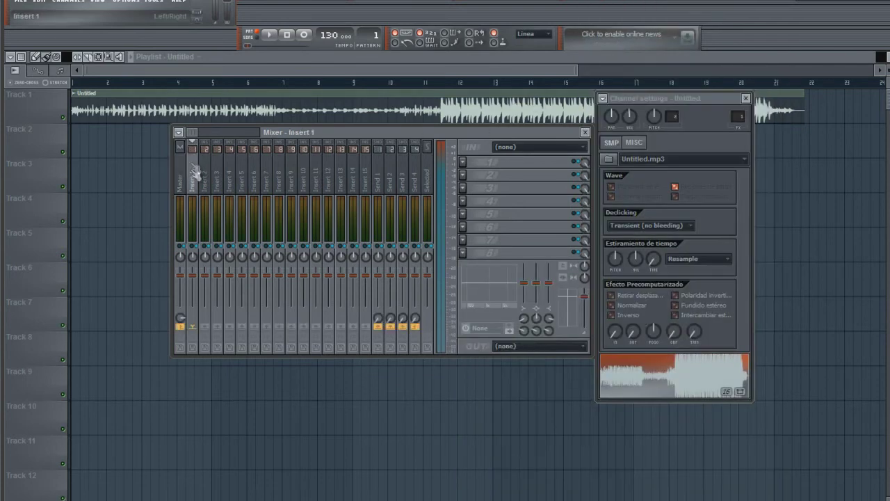
pyautogui.click(463, 164)
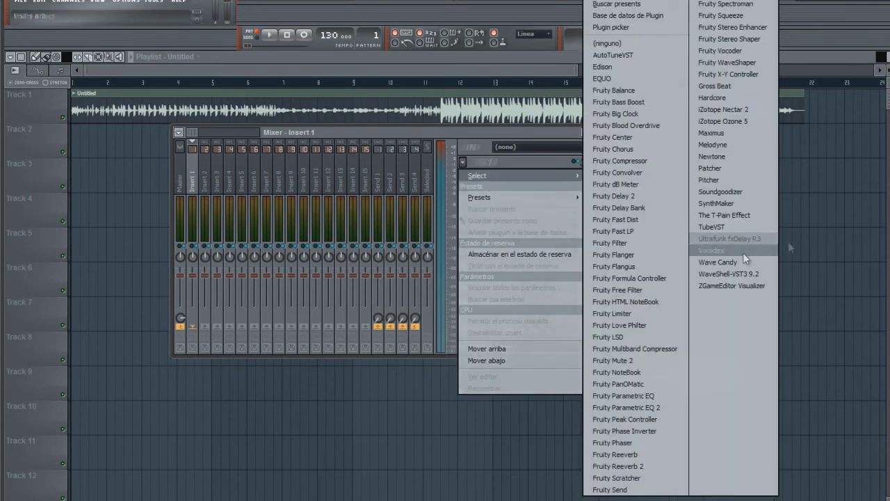
pyautogui.click(629, 314)
pyautogui.moveTo(272, 138); pyautogui.dragTo(434, 144)
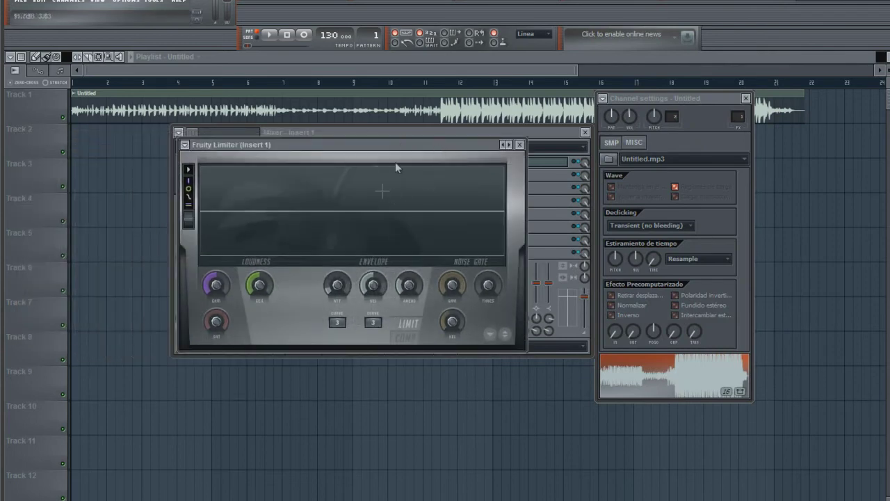
pyautogui.moveTo(466, 147); pyautogui.dragTo(532, 298)
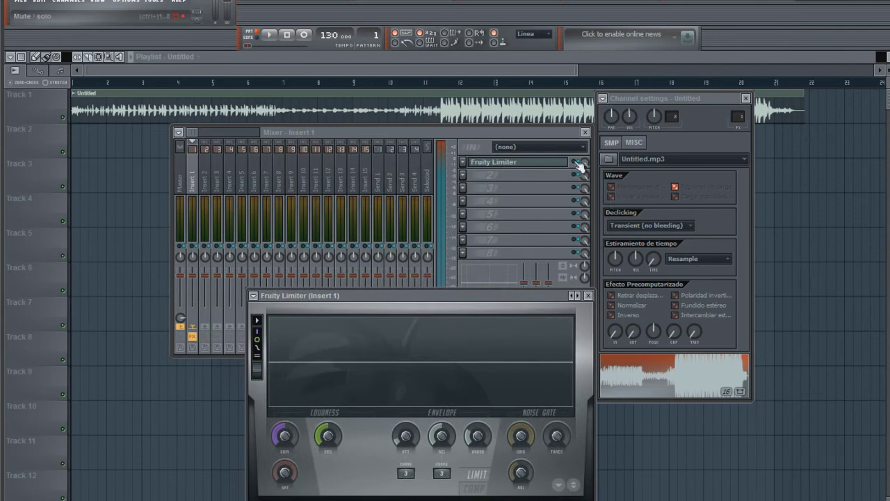
# - Bypass the Insert 1 limiter, switch to song mode, and play the song to hear it unprocessed
pyautogui.click(575, 162)
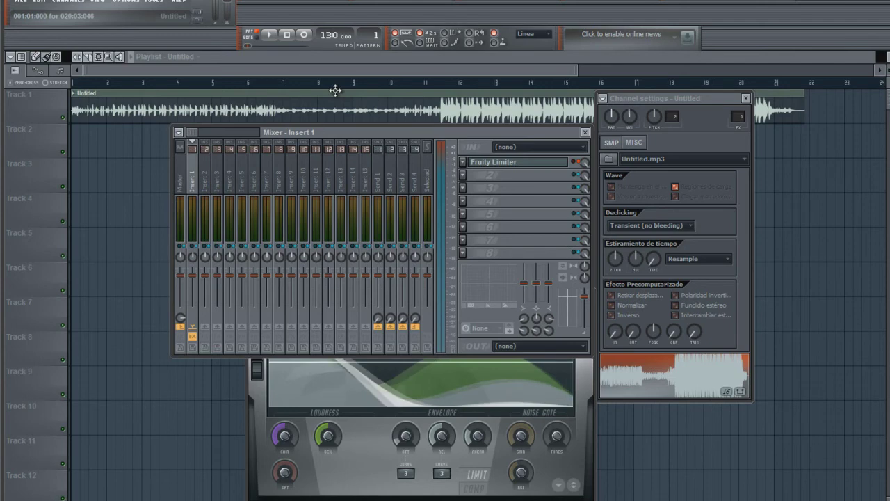
pyautogui.click(258, 41)
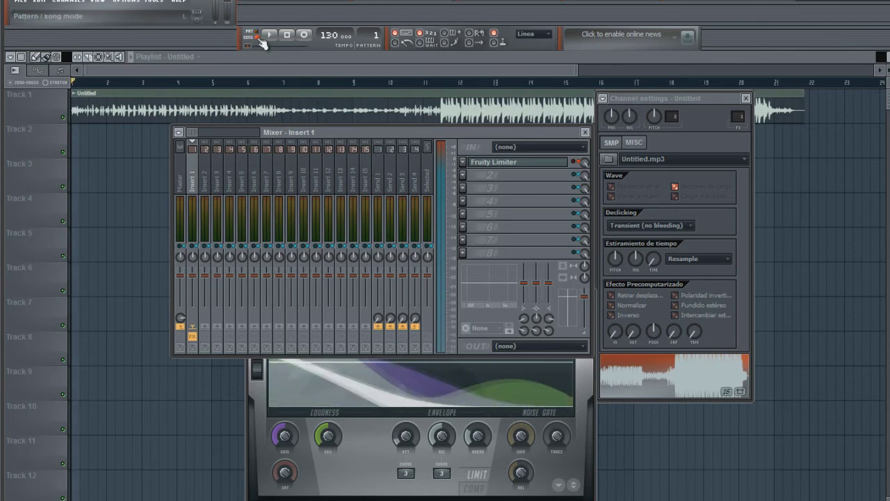
pyautogui.click(269, 35)
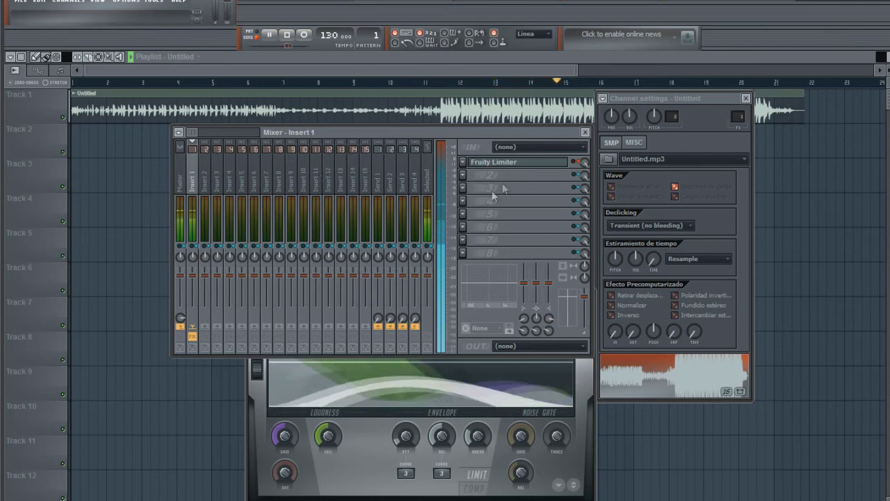
pyautogui.press('space')
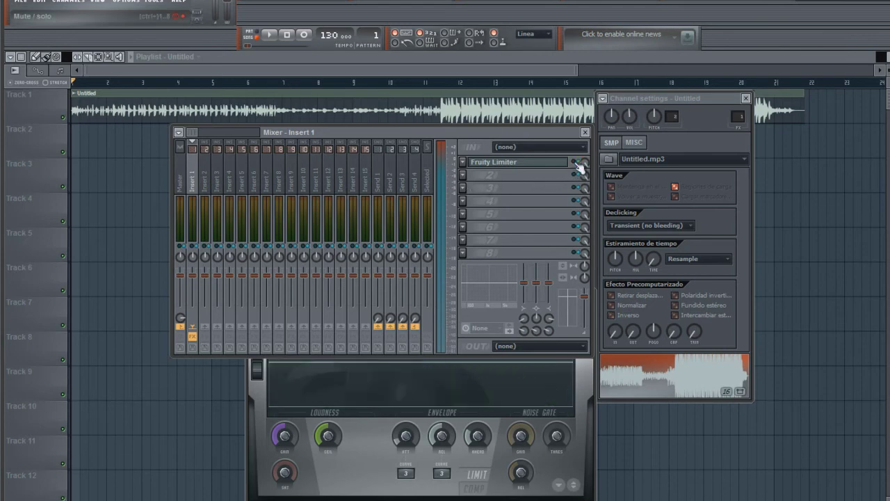
# - Switch the Insert 1 Fruity Limiter to compressor (COMP) mode and adjust its ratio and threshold
pyautogui.click(534, 171)
pyautogui.moveTo(504, 294); pyautogui.dragTo(530, 134)
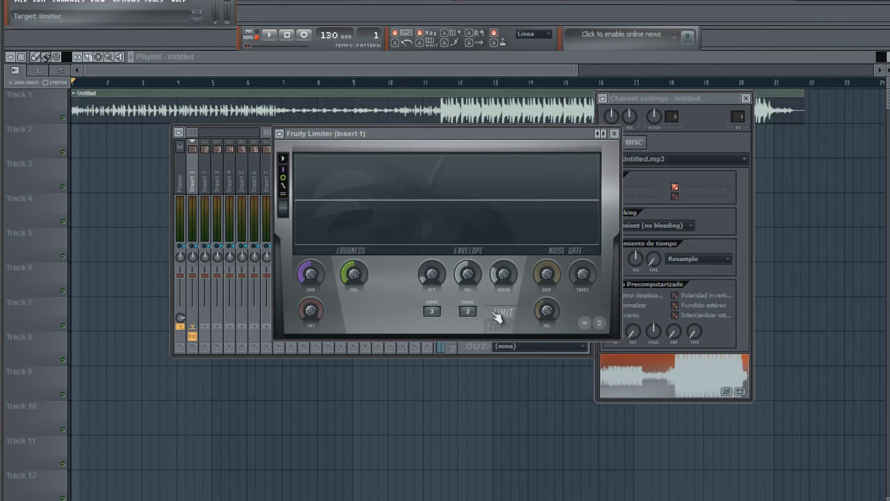
pyautogui.click(509, 329)
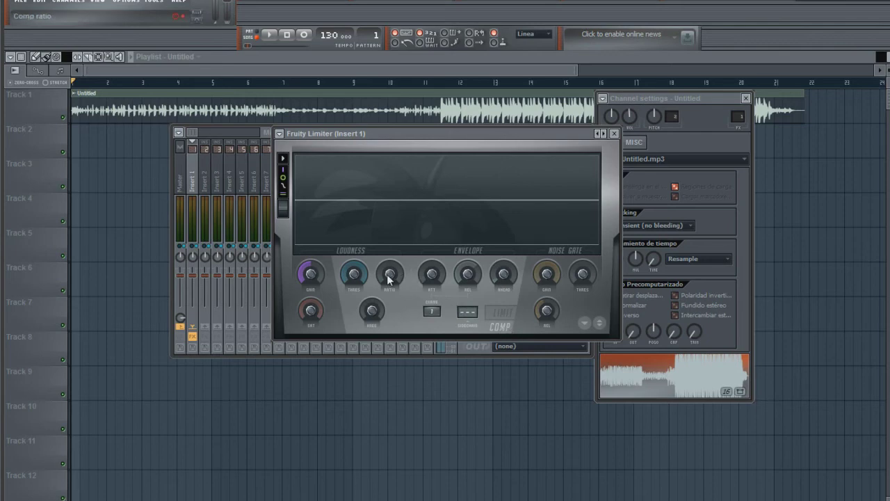
pyautogui.moveTo(388, 280); pyautogui.dragTo(386, 269)
pyautogui.moveTo(392, 272); pyautogui.dragTo(395, 276)
pyautogui.moveTo(351, 271)
pyautogui.mouseDown()
pyautogui.moveTo(352, 296)
pyautogui.moveTo(355, 281)
pyautogui.mouseUp()
# - Play the song from just before bar 10 and lower the Insert 1 compressor threshold to about -8.3 dB
pyautogui.click(408, 82)
pyautogui.click(379, 81)
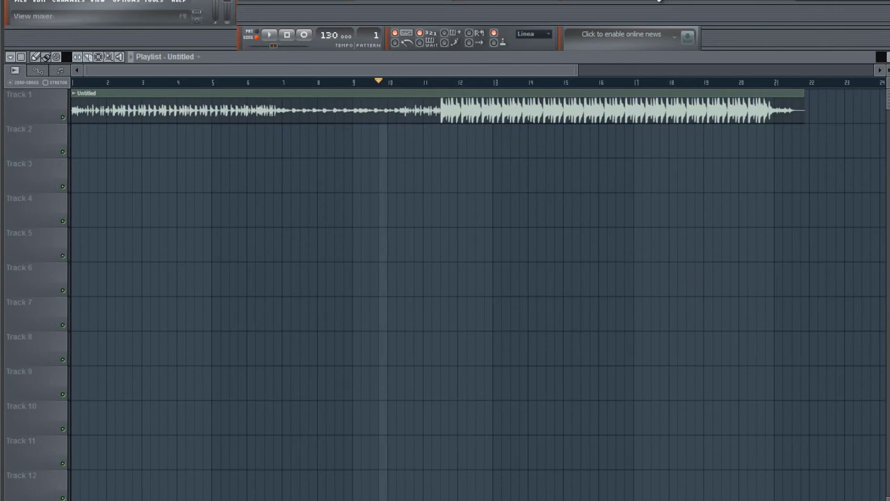
pyautogui.press('F9')
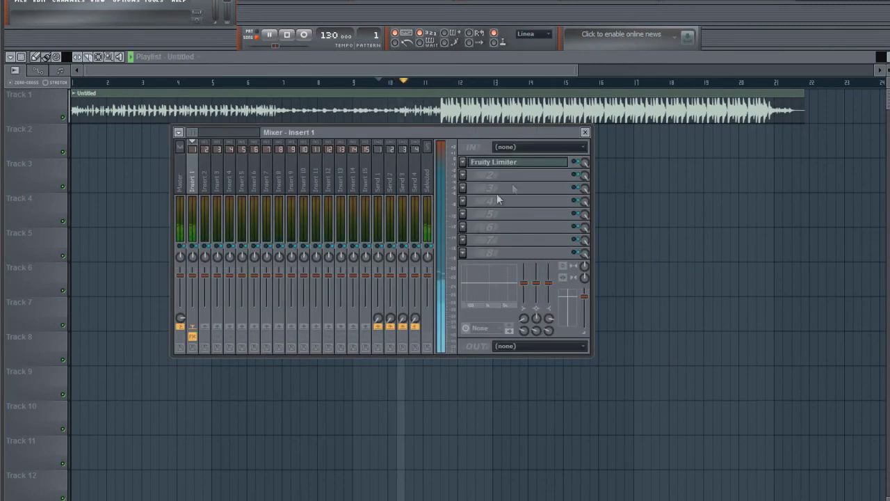
pyautogui.click(511, 166)
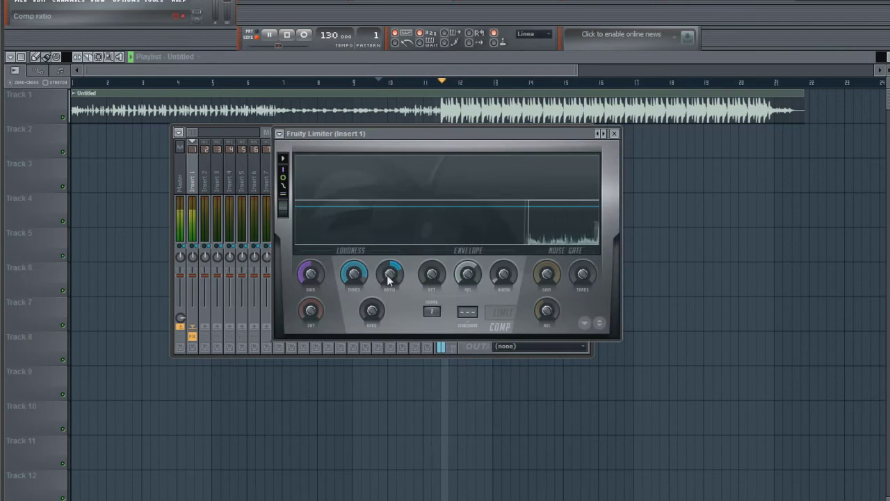
pyautogui.moveTo(390, 278); pyautogui.dragTo(352, 314)
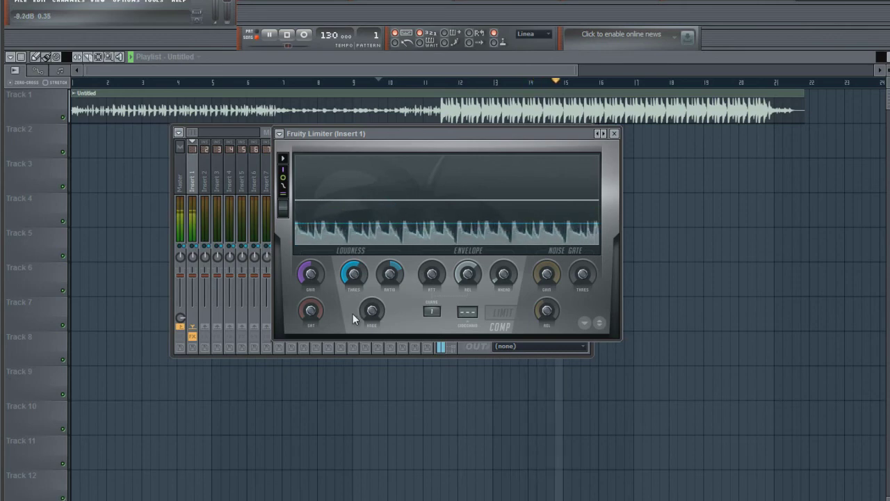
pyautogui.press('space')
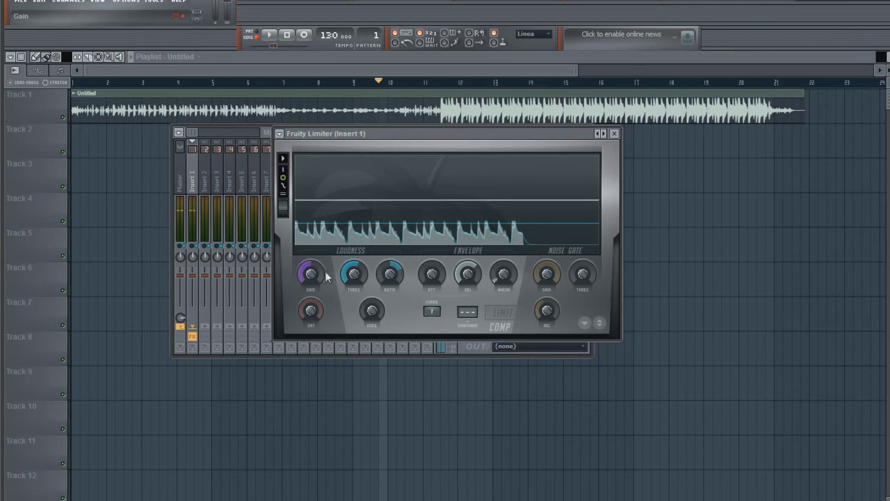
# - Raise the Insert 1 Fruity Limiter's gain to 12 dB during playback, ease it back slightly, and stop the song
pyautogui.moveTo(306, 276); pyautogui.dragTo(316, 242)
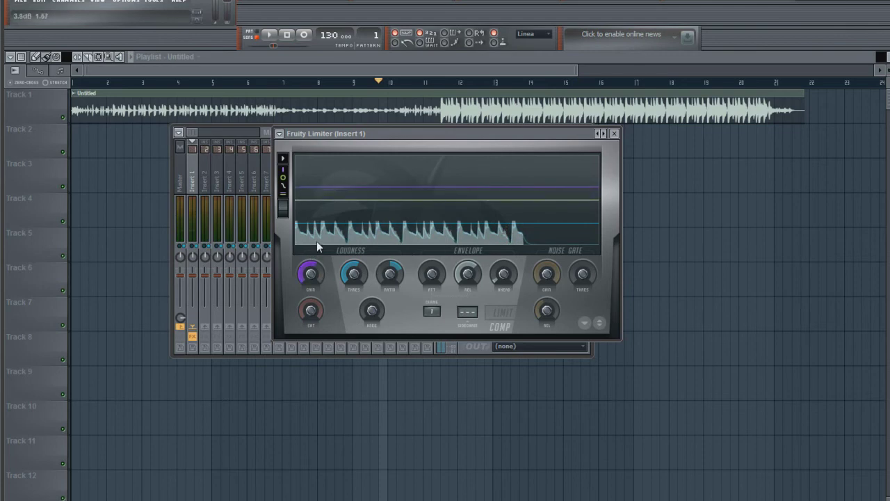
pyautogui.press('space')
pyautogui.moveTo(310, 273); pyautogui.dragTo(321, 228)
pyautogui.moveTo(426, 133); pyautogui.dragTo(539, 286)
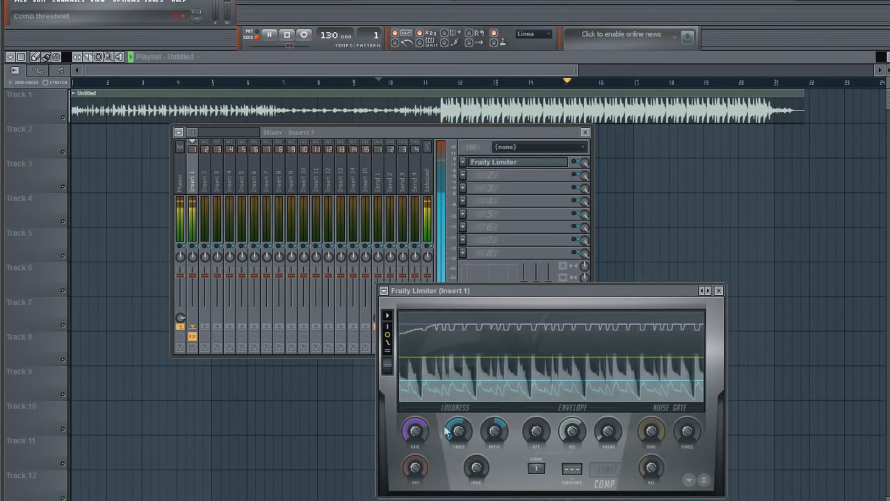
pyautogui.moveTo(425, 425); pyautogui.dragTo(423, 401)
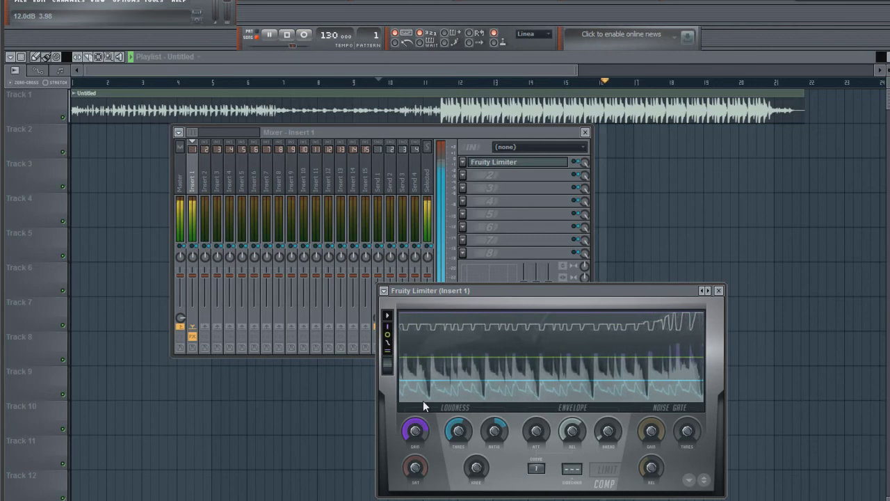
pyautogui.moveTo(423, 400); pyautogui.dragTo(410, 432)
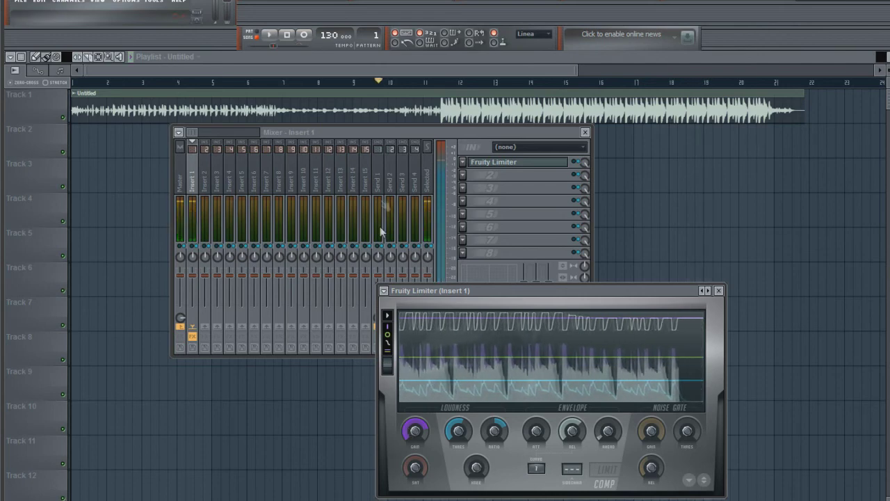
pyautogui.click(289, 37)
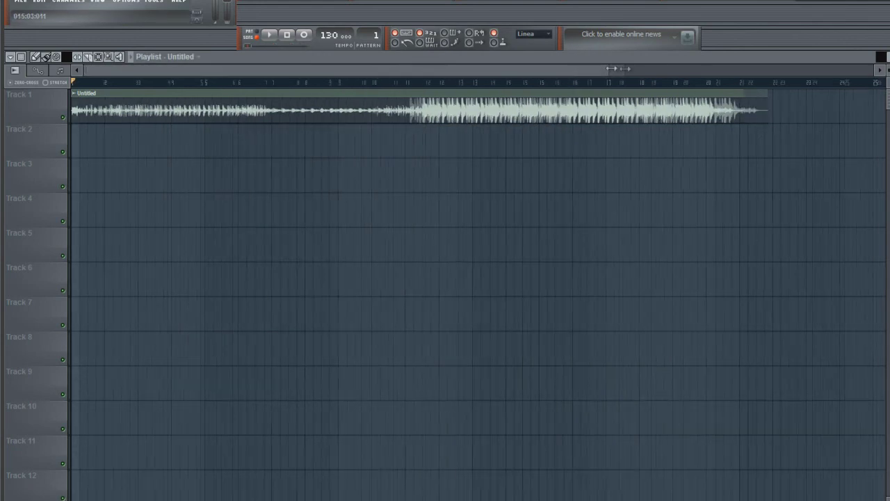
# - Save the song to the desktop (Escritorio) under the name 1, choosing a different file type
pyautogui.moveTo(612, 68); pyautogui.dragTo(678, 73)
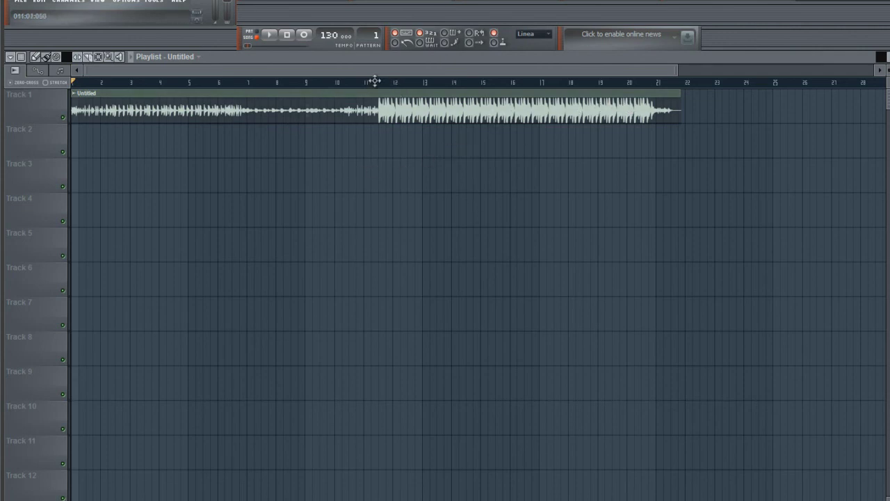
pyautogui.click(22, 1)
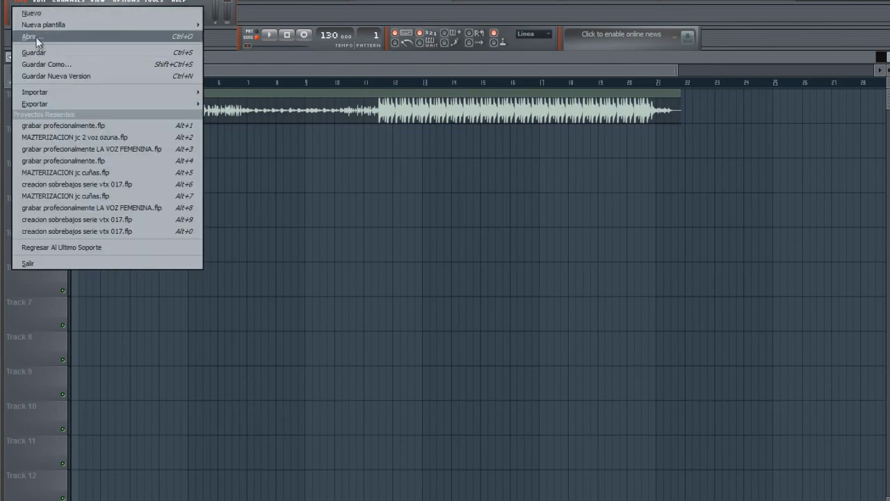
pyautogui.click(54, 67)
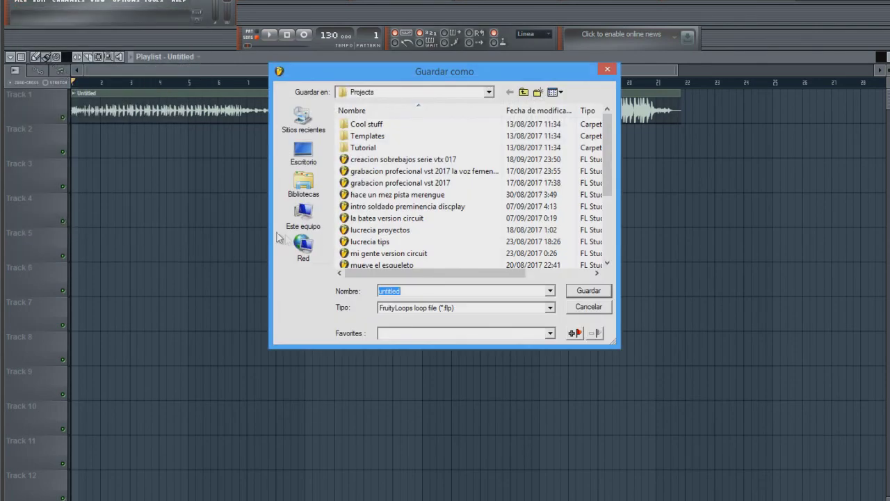
pyautogui.click(303, 152)
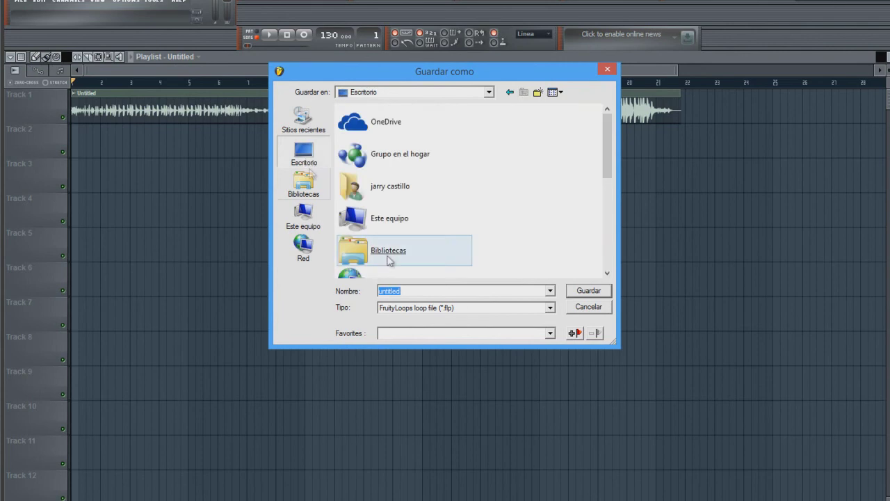
pyautogui.click(549, 309)
pyautogui.click(440, 345)
pyautogui.click(398, 291)
pyautogui.click(398, 291)
pyautogui.write('1')
pyautogui.click(590, 296)
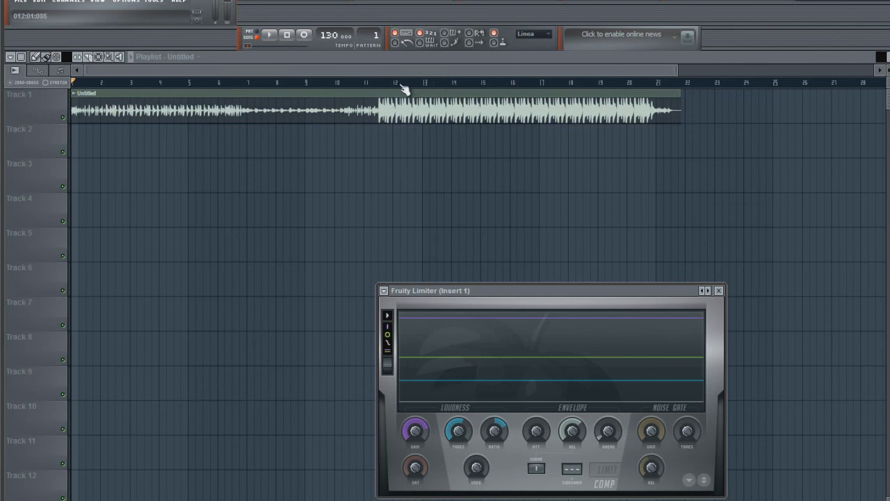
# - Play the compressed song and check the Master track's levels in the mixer
pyautogui.press('space')
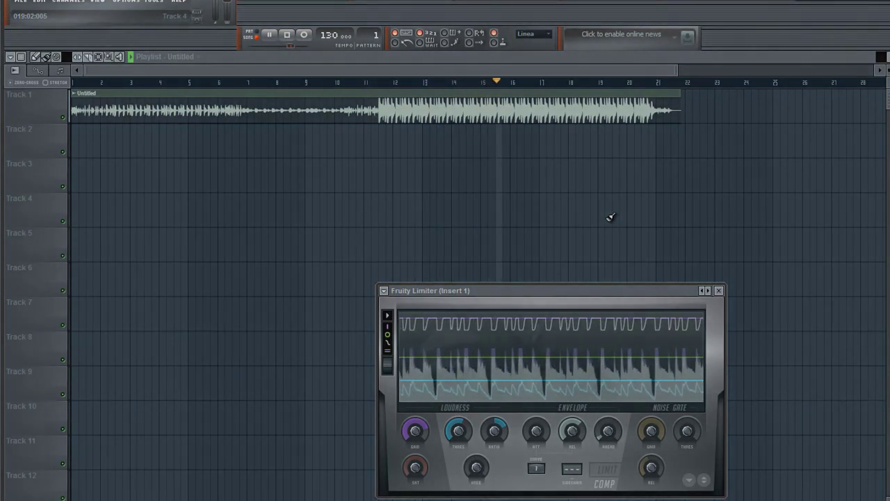
pyautogui.press('F9')
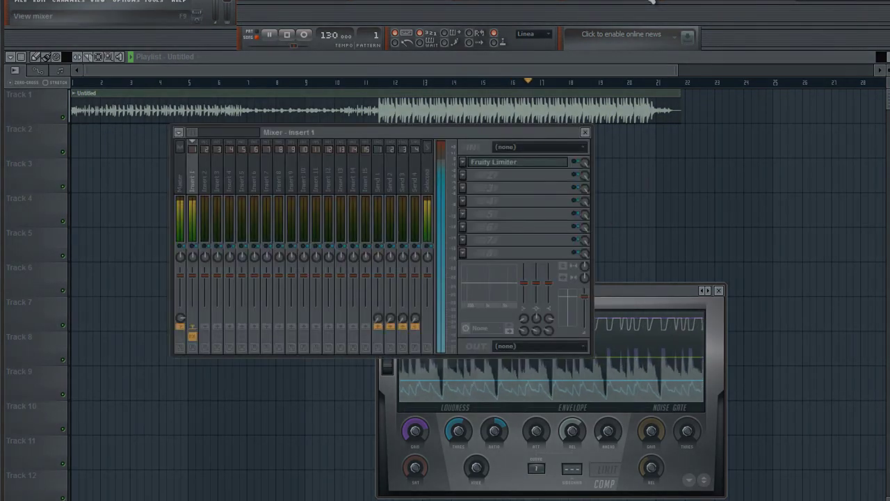
pyautogui.click(183, 176)
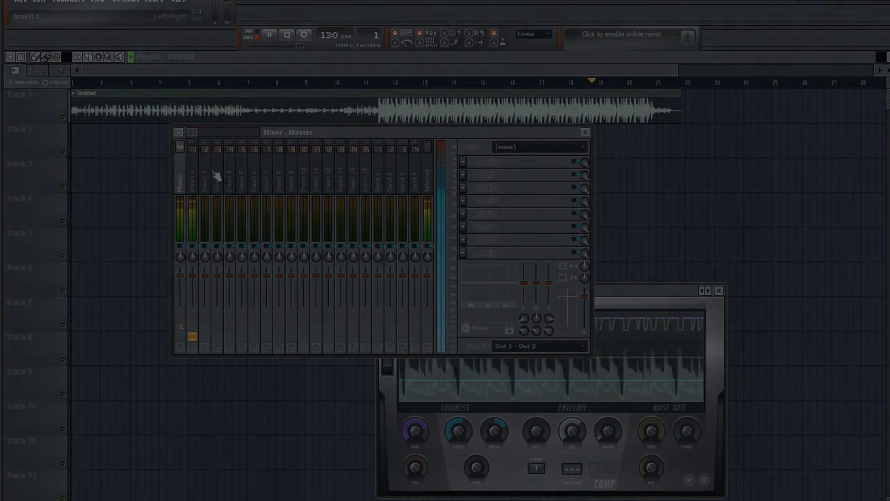